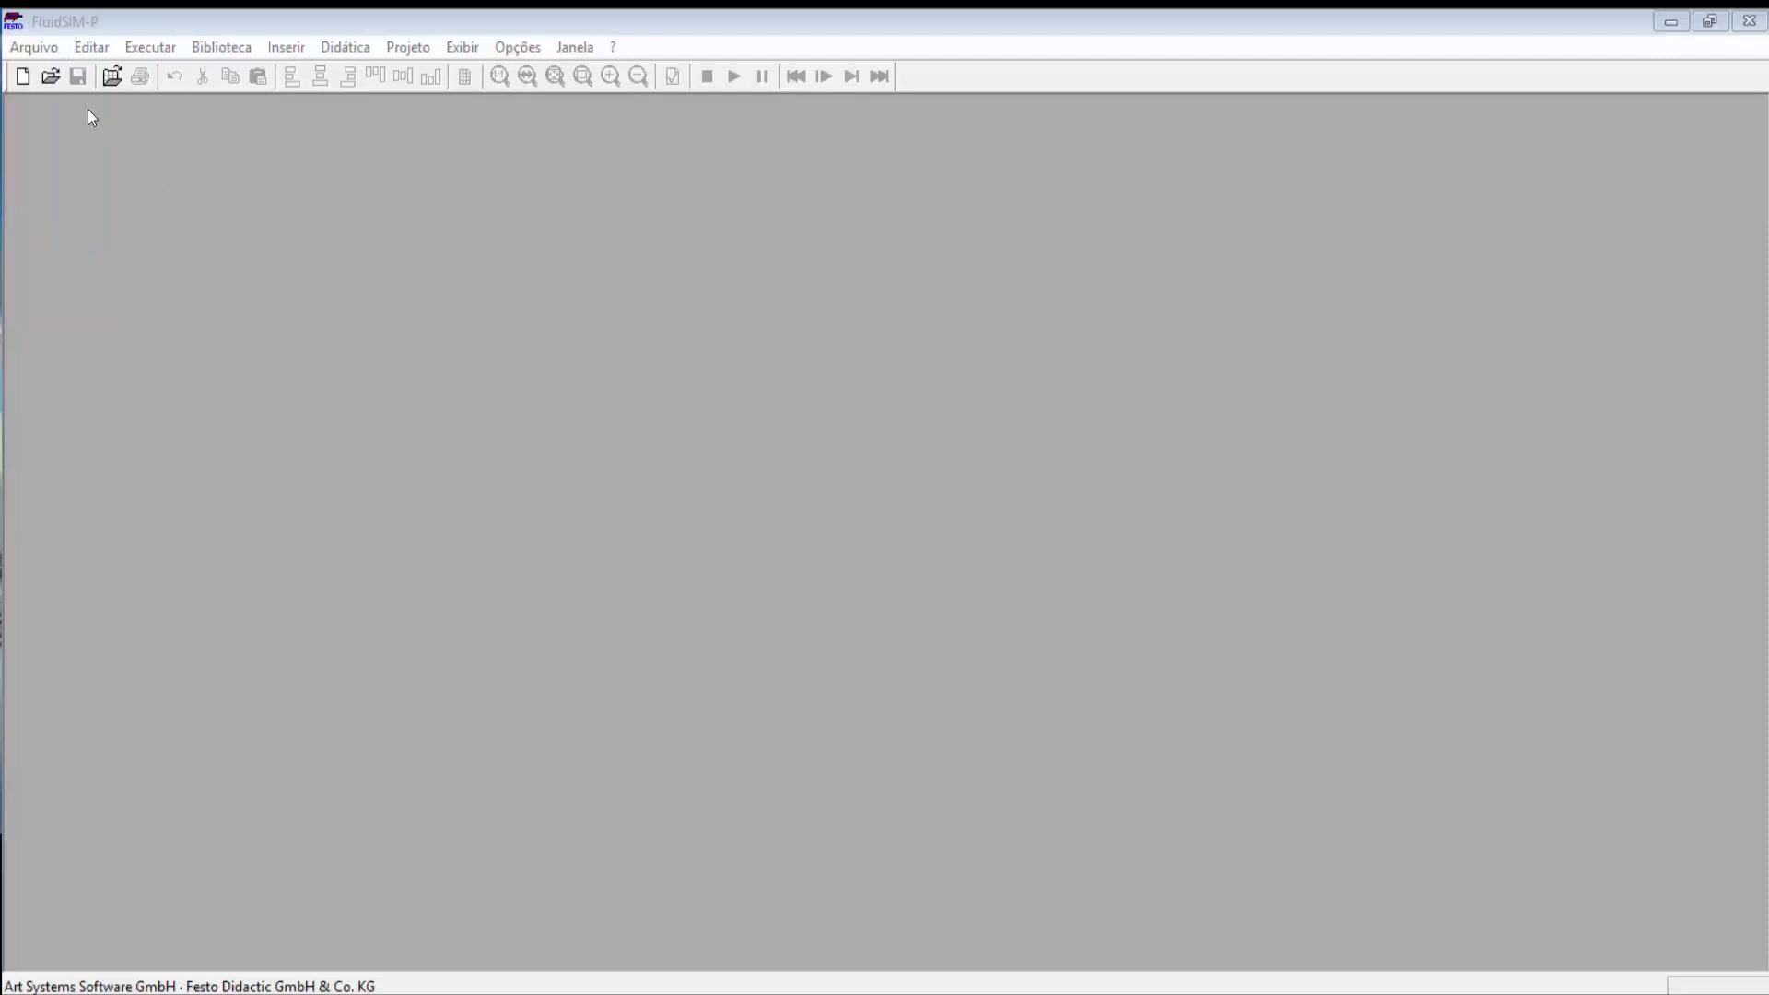
Step: Create a new blank noname.ct circuit and maximize its window
{"action": "left_click", "coordinate": [42, 50]}
{"action": "left_click", "coordinate": [45, 60]}
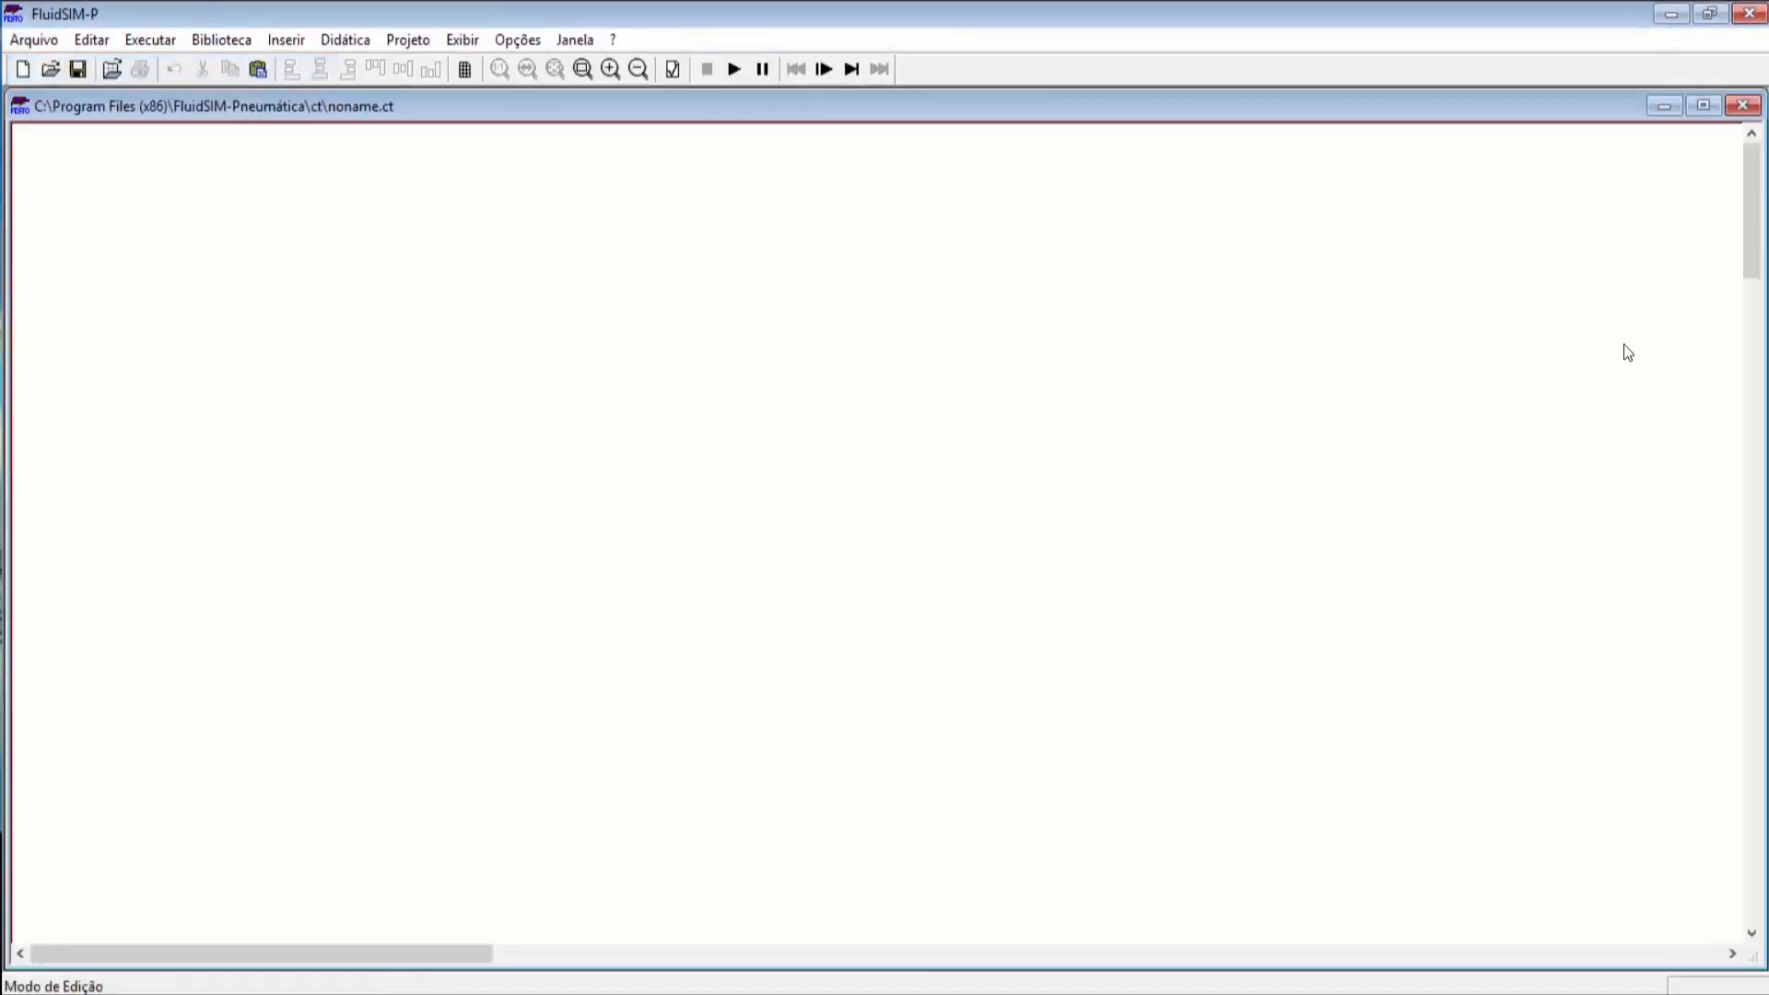
{"action": "left_click", "coordinate": [1702, 107]}
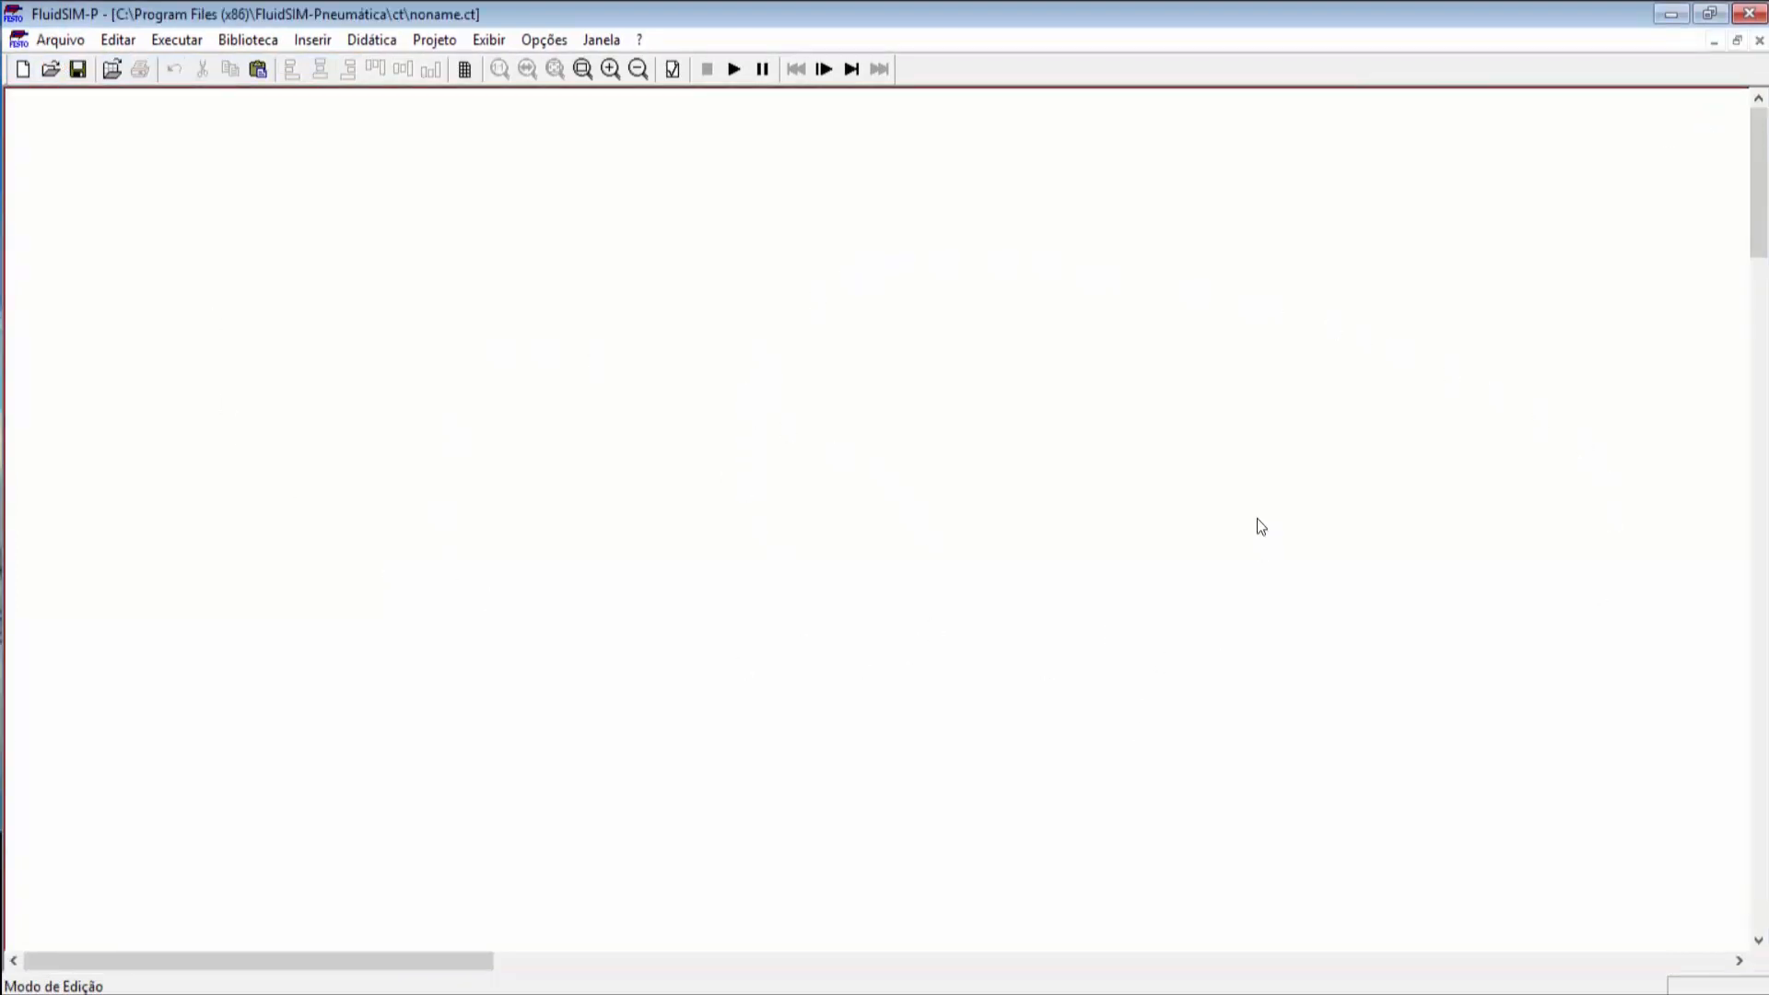
{"action": "left_click", "coordinate": [61, 40]}
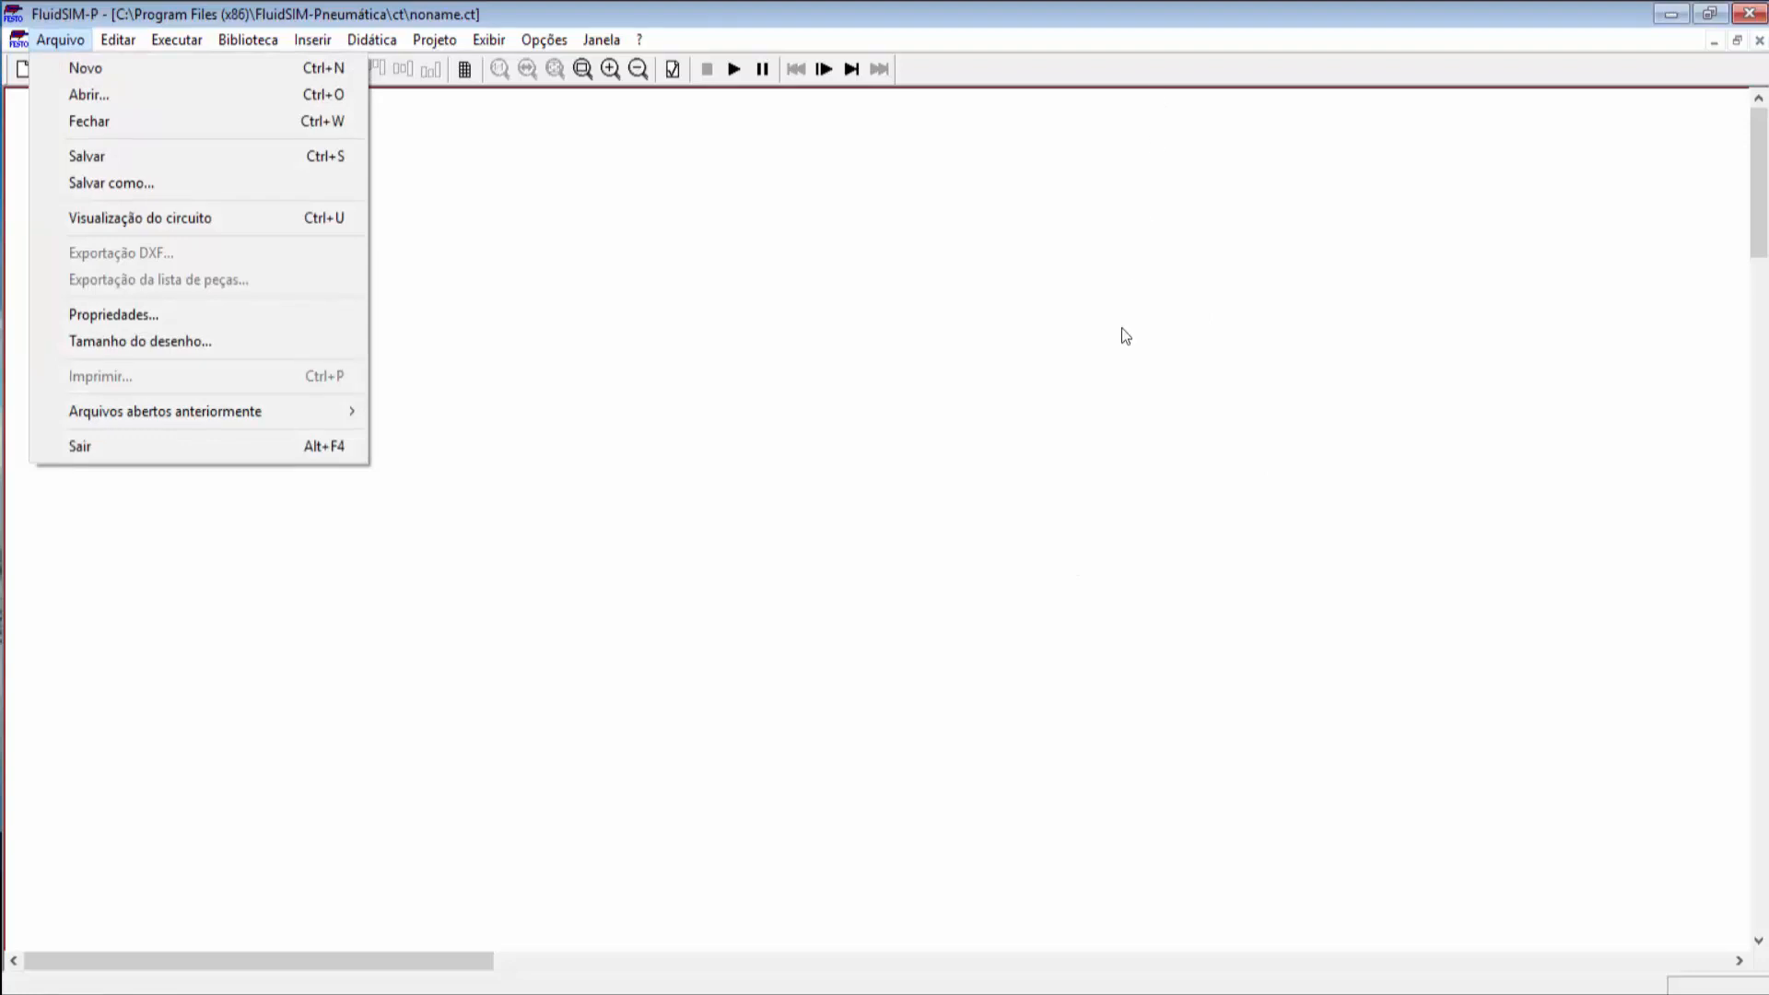
Step: Set the drawing size to DIN A4 (210 x 297 mm)
{"action": "left_click", "coordinate": [201, 342]}
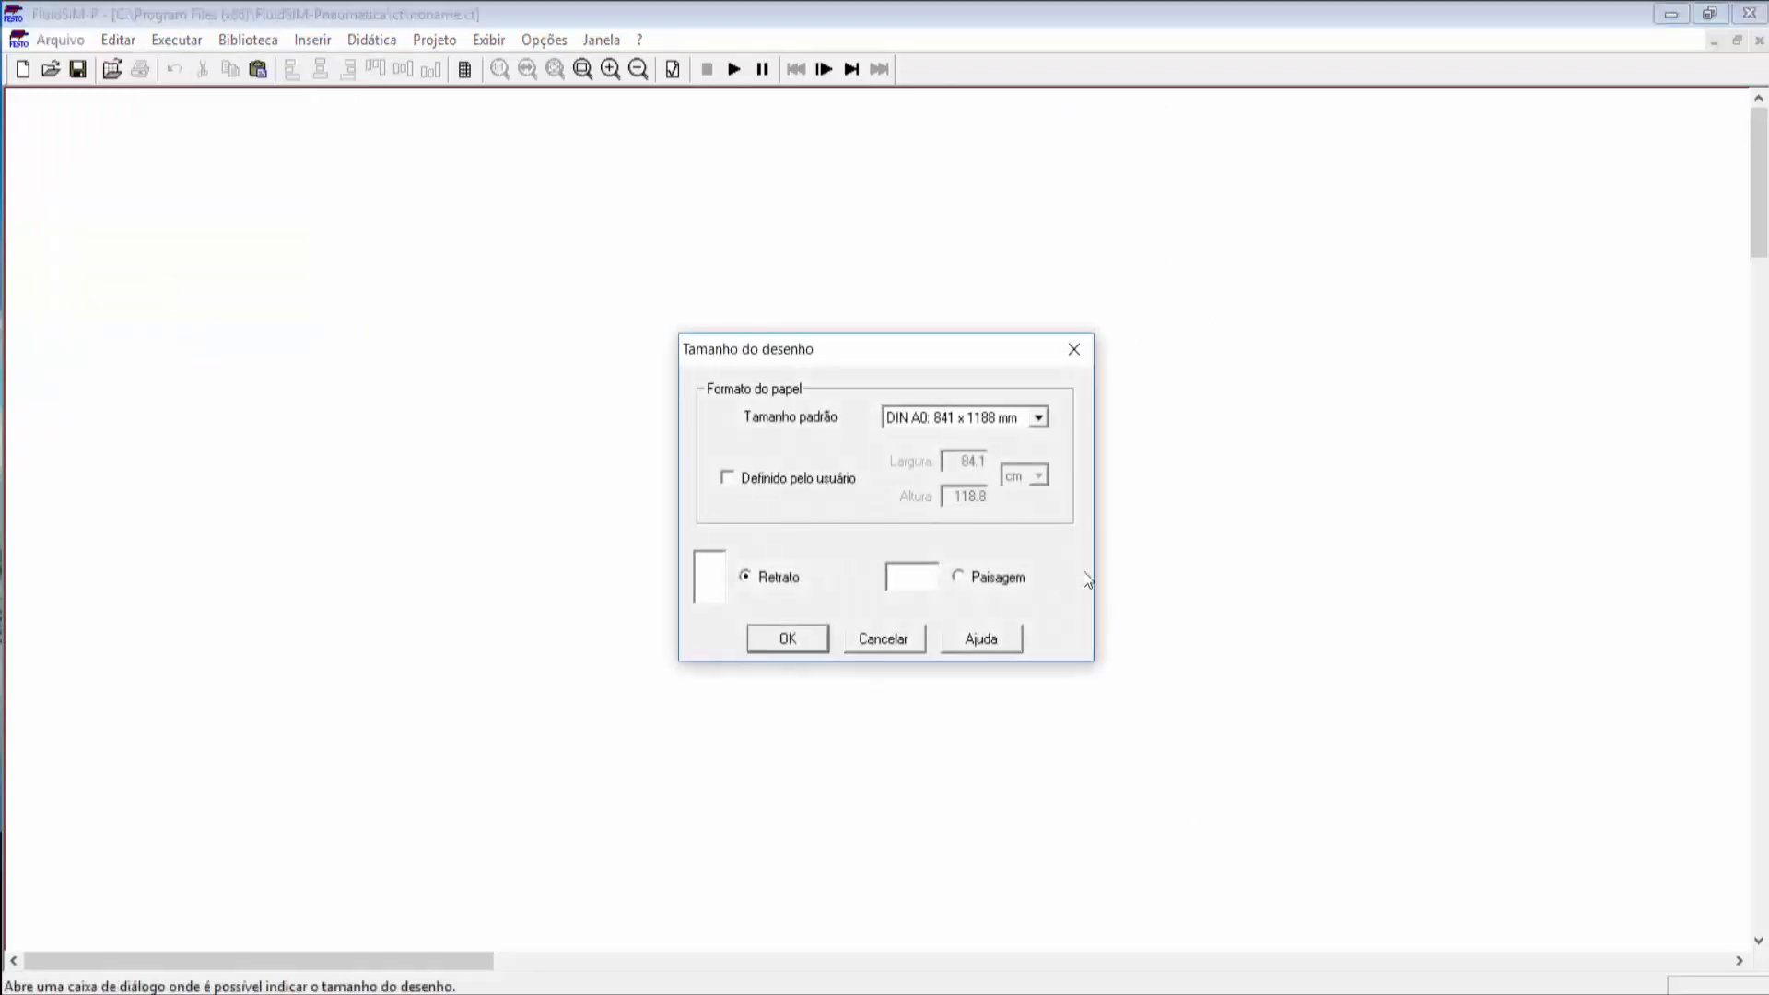
{"action": "left_click", "coordinate": [1047, 423]}
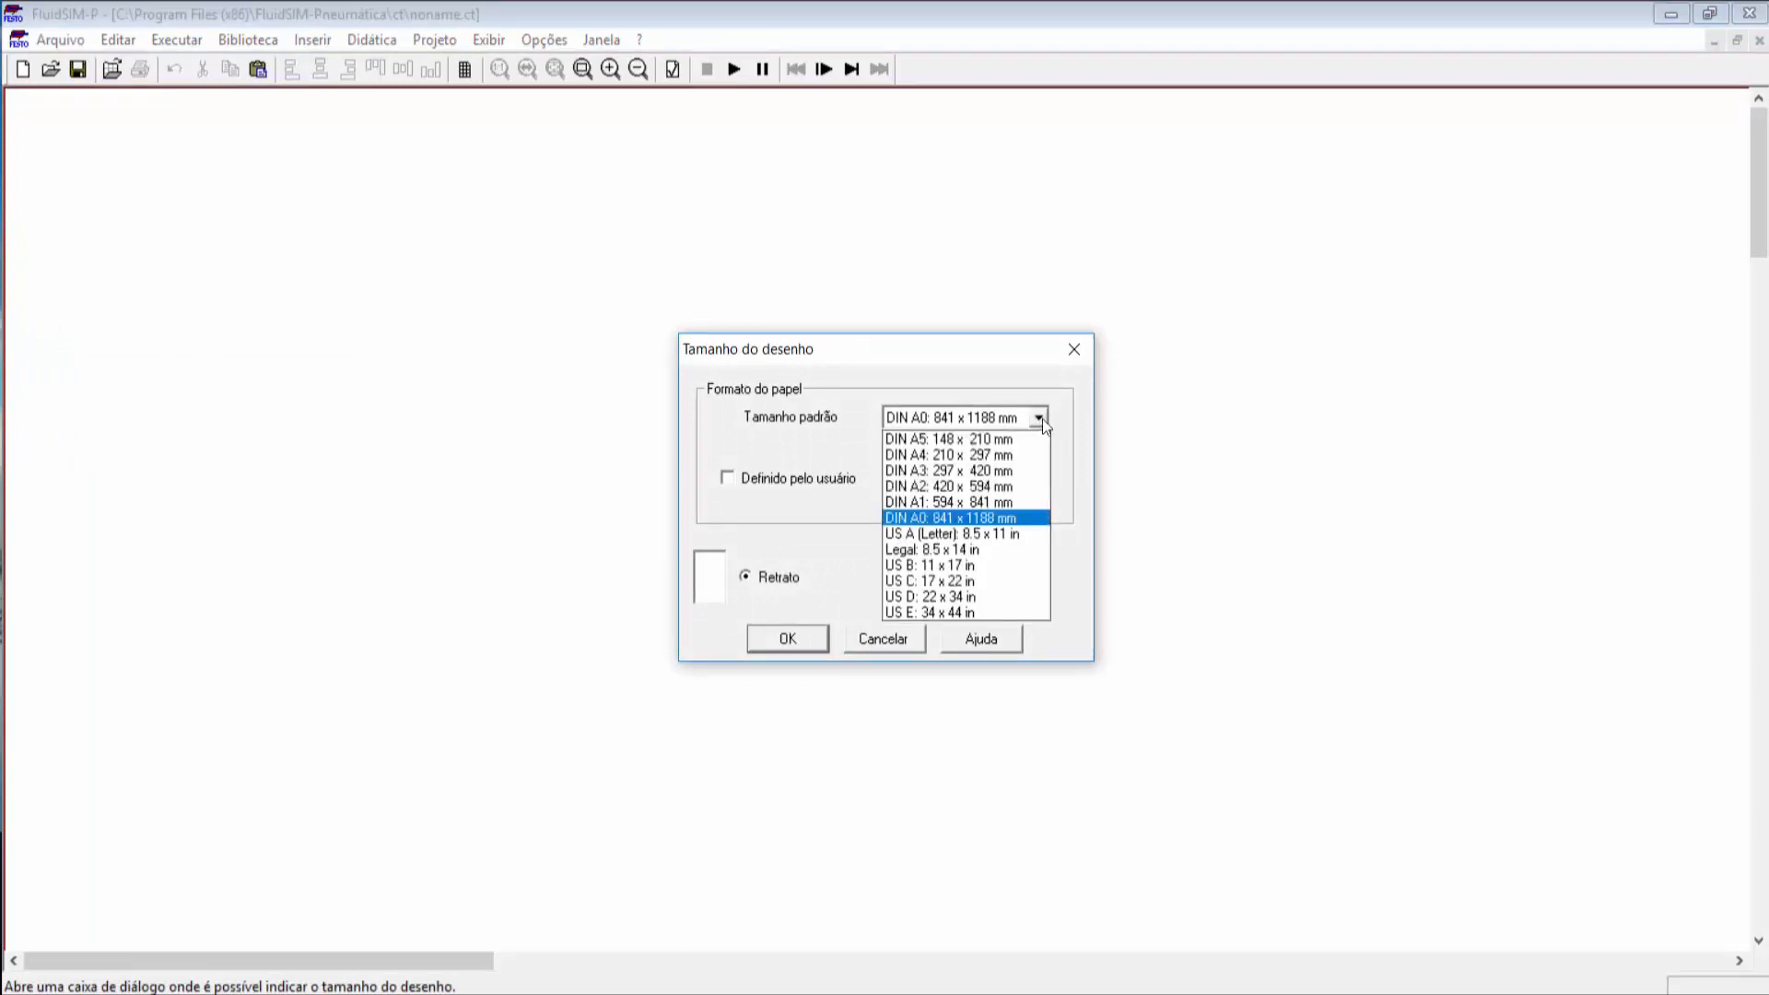
{"action": "left_click", "coordinate": [949, 454]}
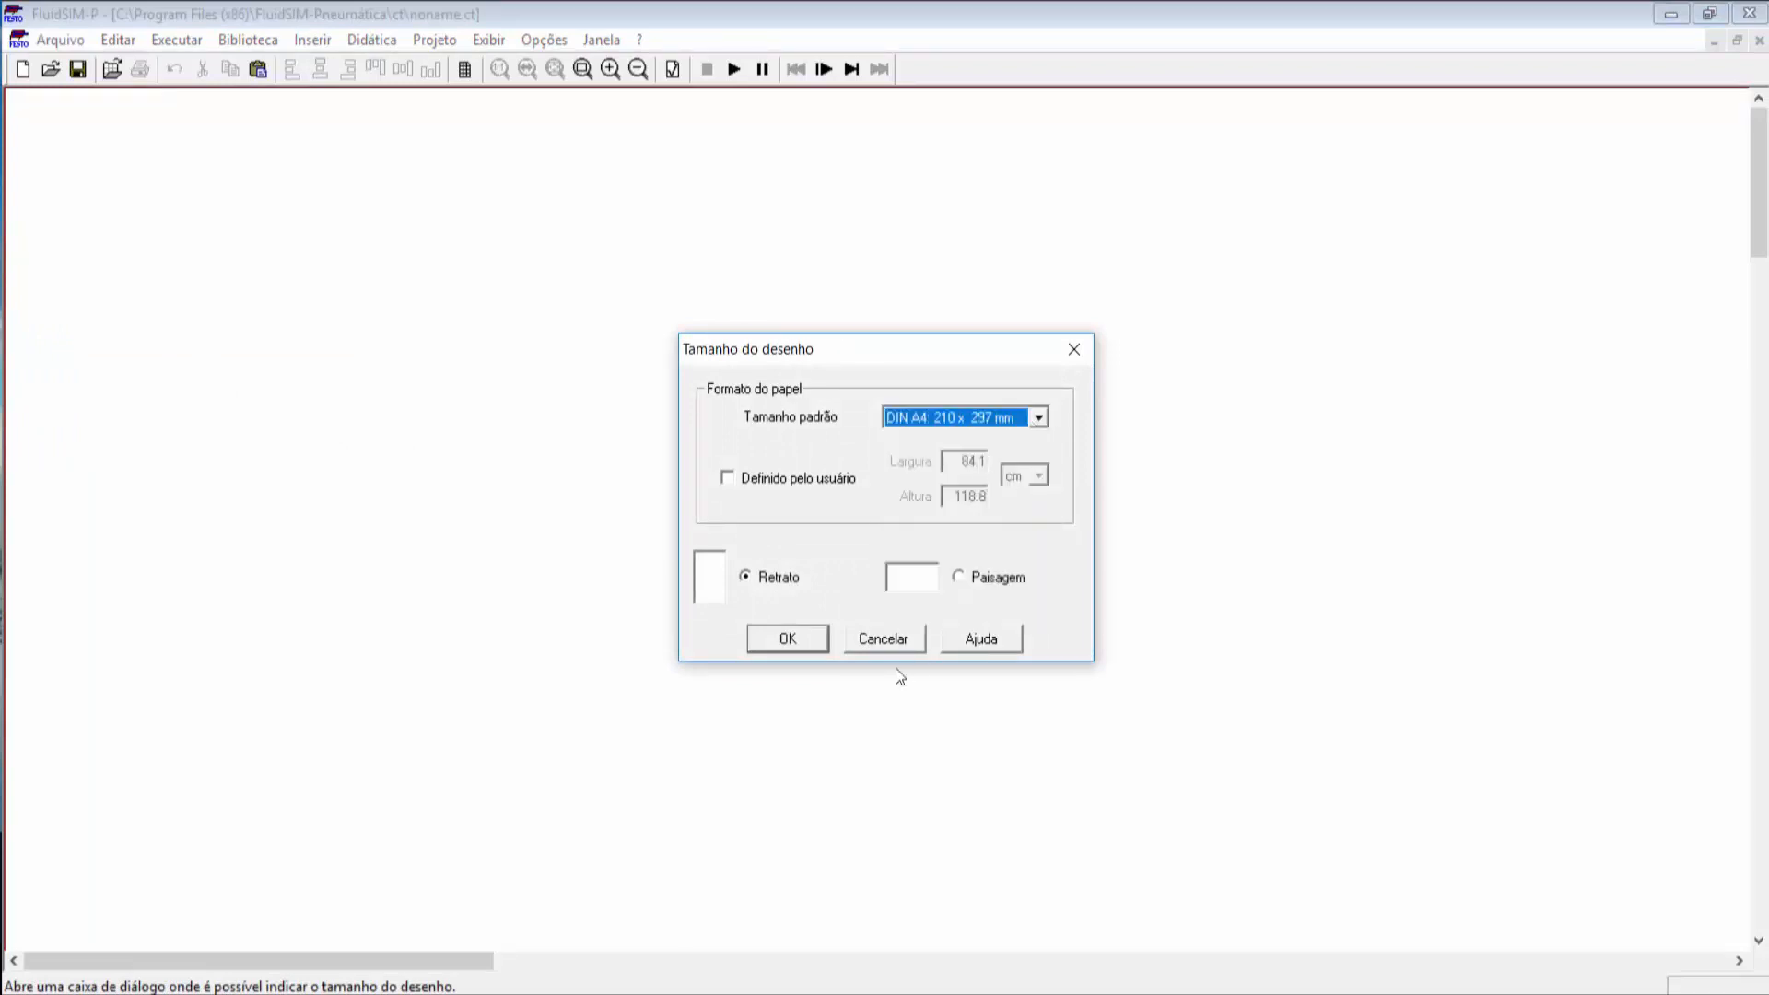
{"action": "left_click", "coordinate": [787, 638]}
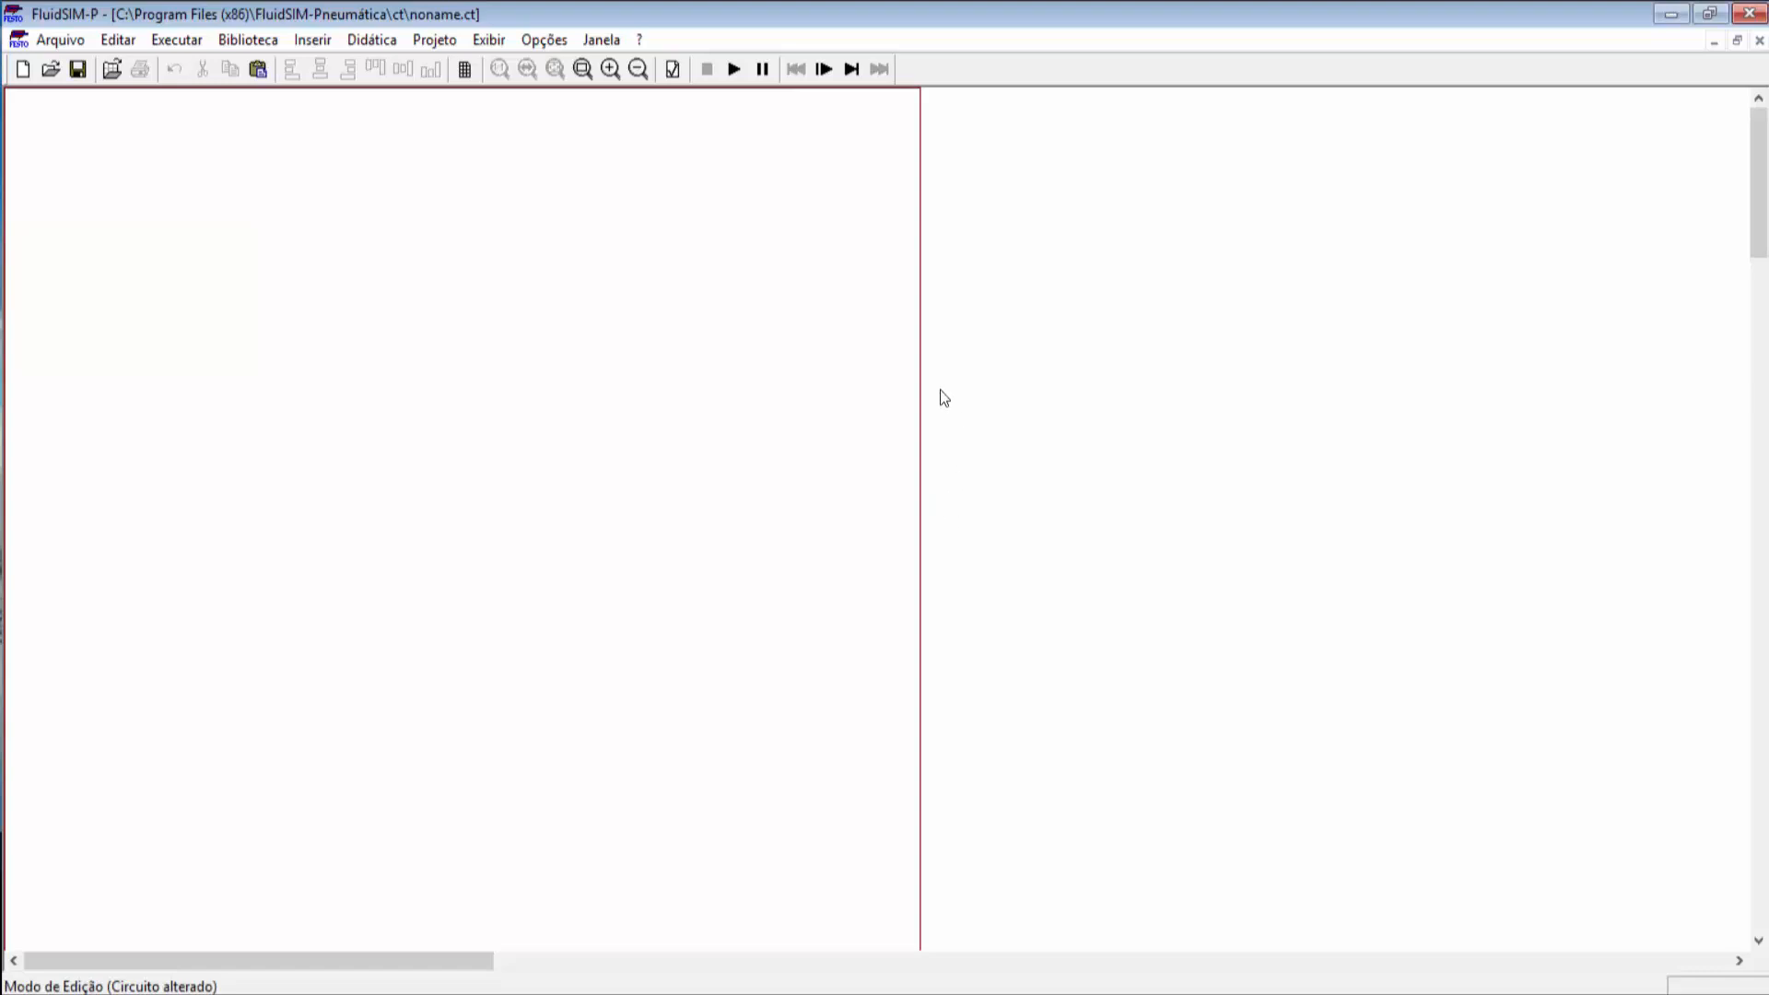
Step: Change the drawing size to DIN A0 (841 x 1188 mm)
{"action": "left_click", "coordinate": [78, 41]}
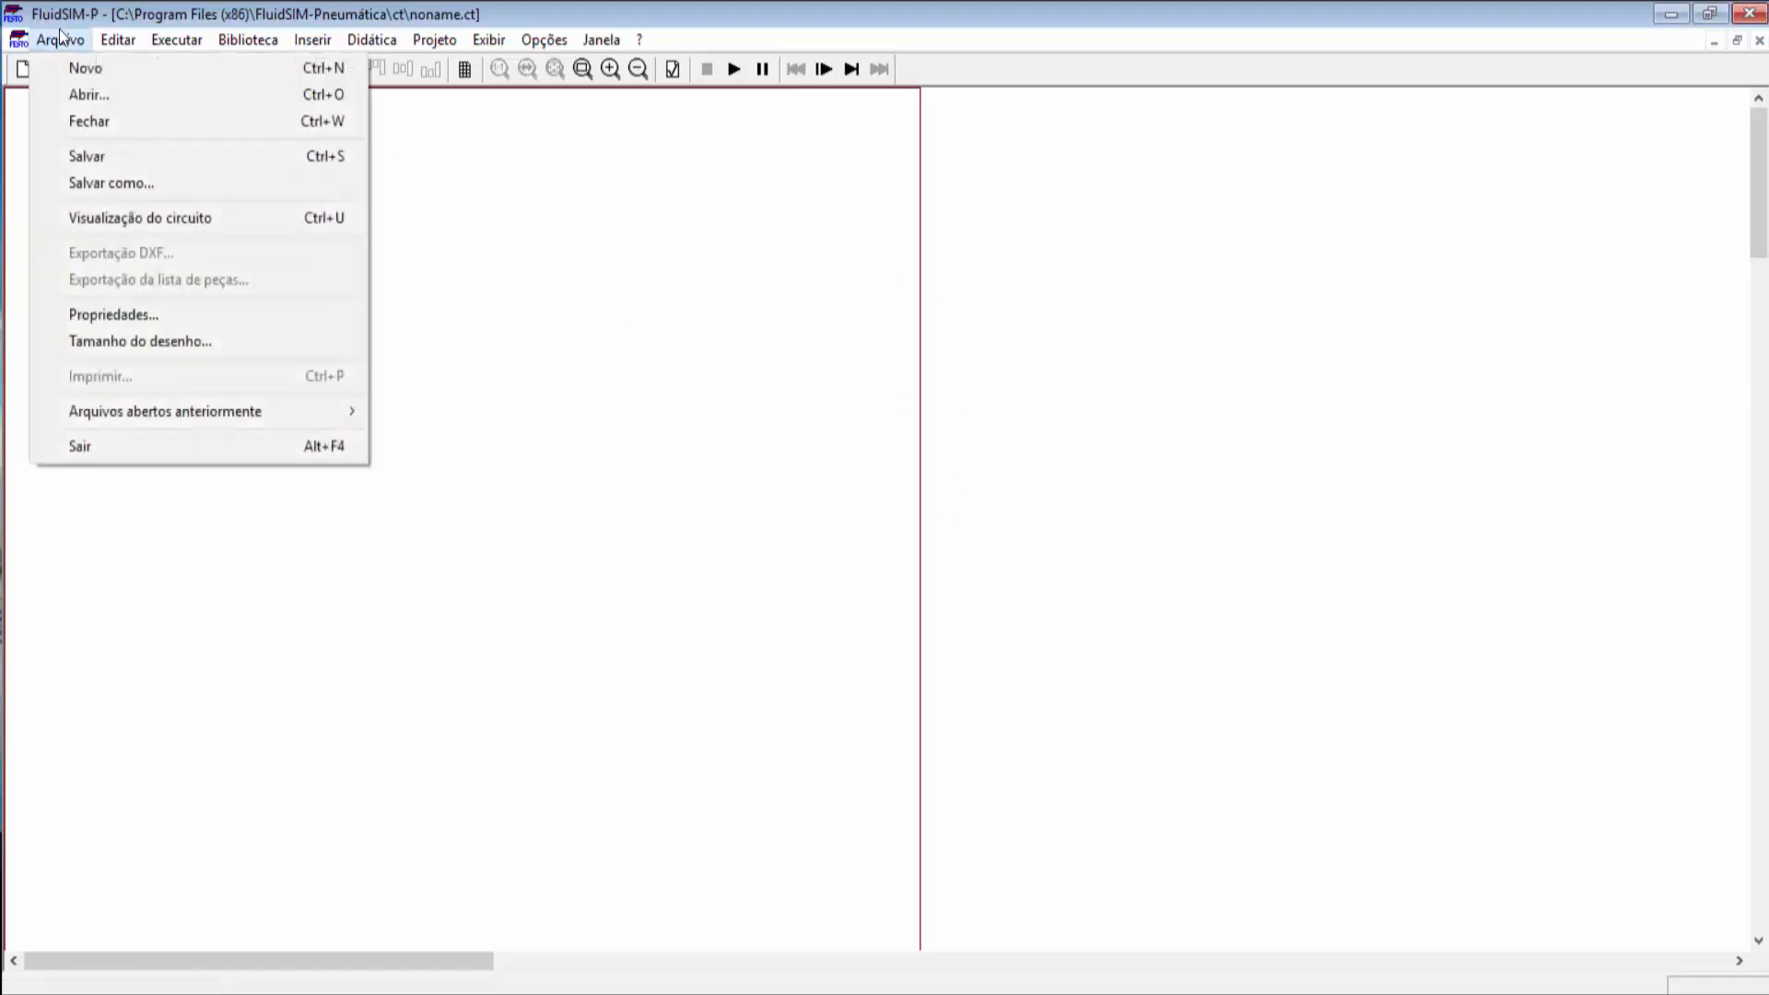
{"action": "left_click", "coordinate": [153, 343]}
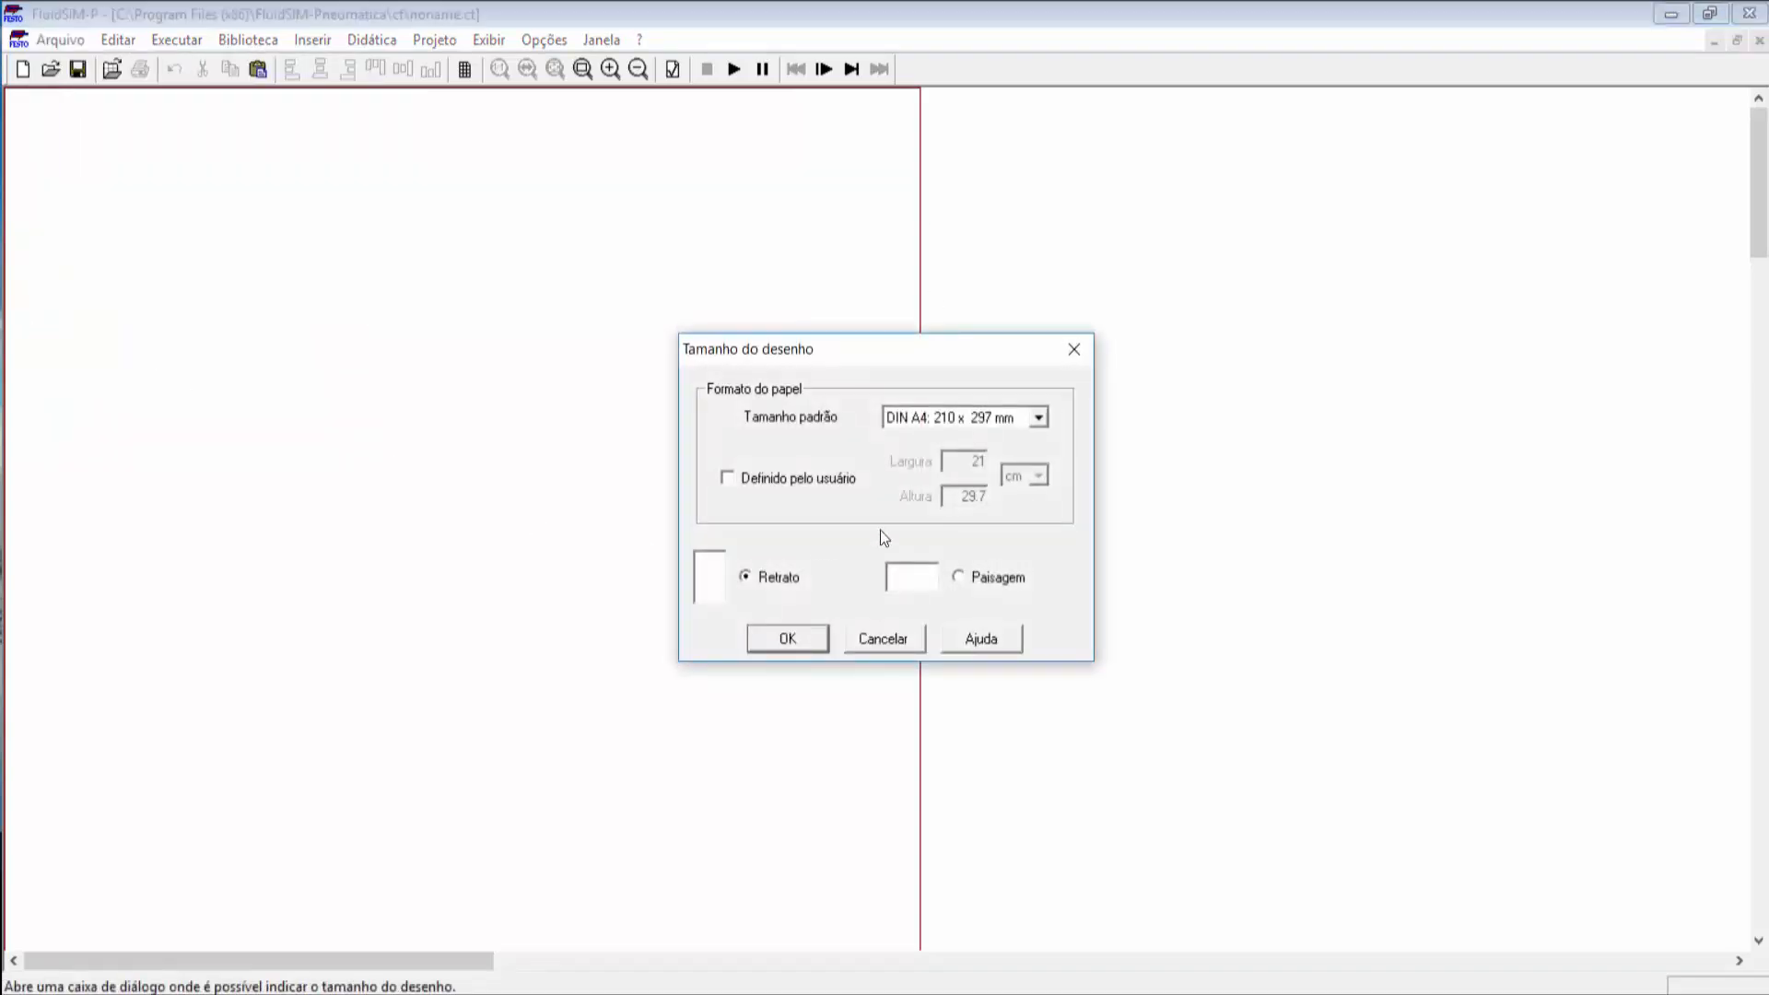
{"action": "left_click", "coordinate": [1039, 419]}
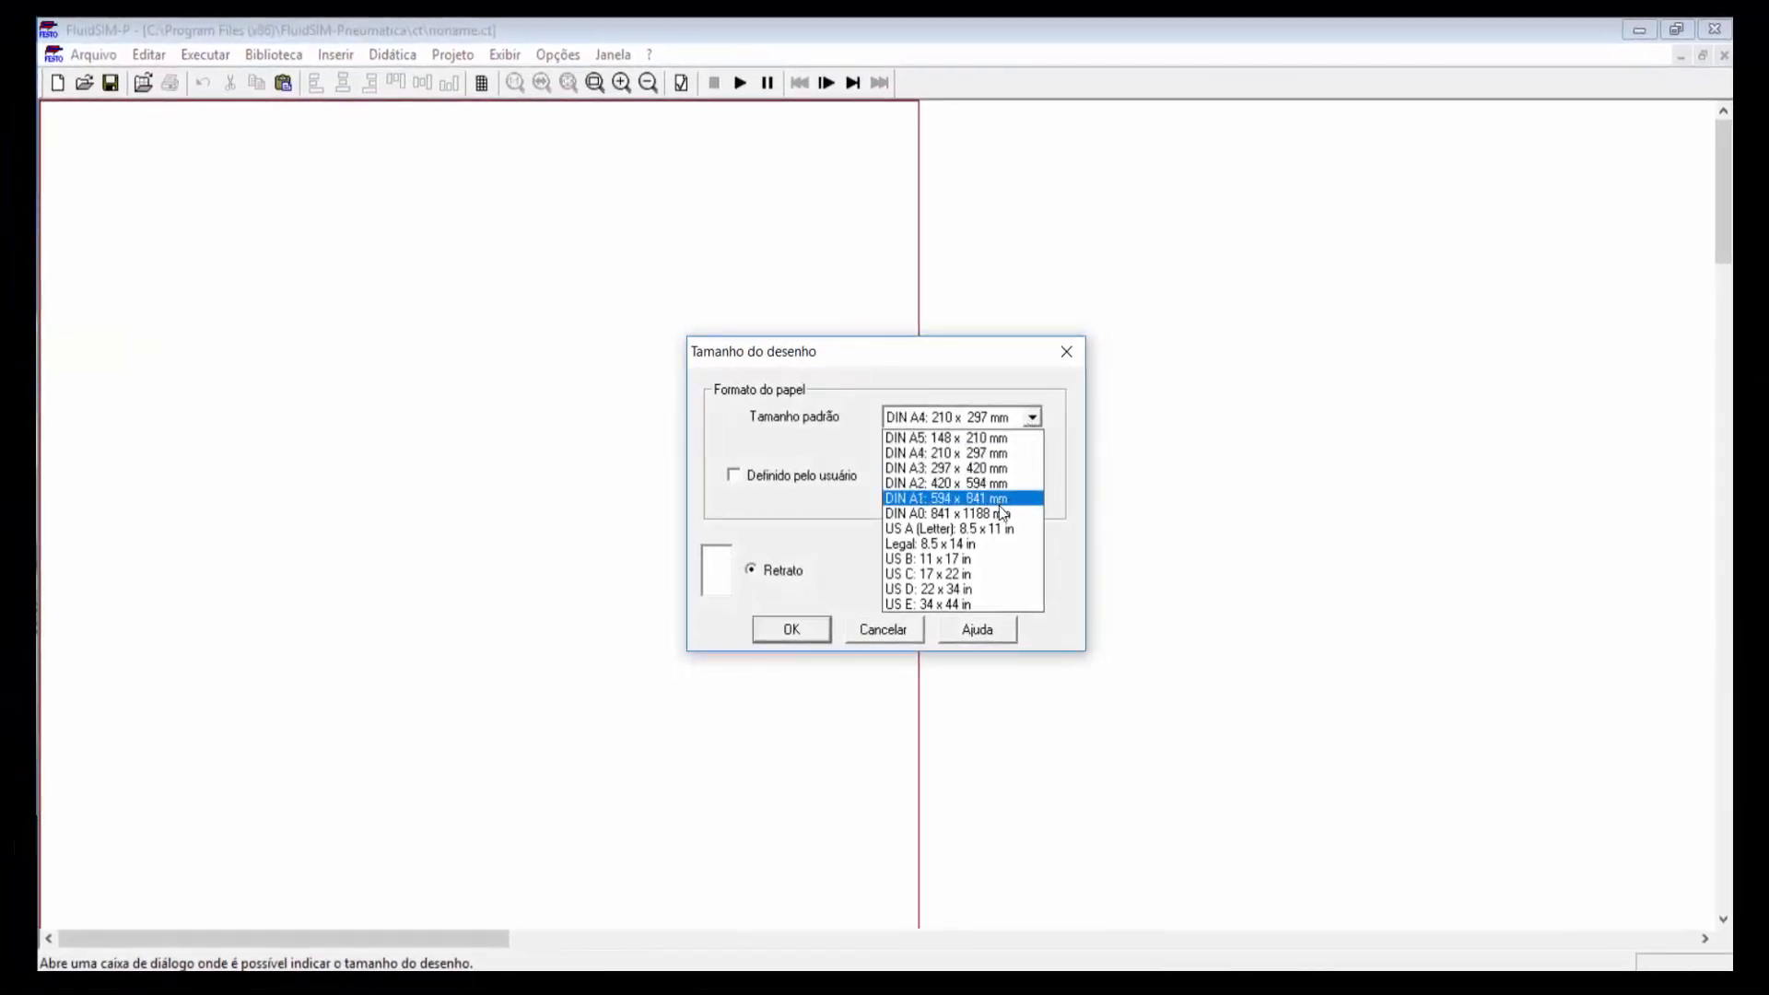
{"action": "left_click", "coordinate": [958, 513]}
{"action": "left_click", "coordinate": [818, 634]}
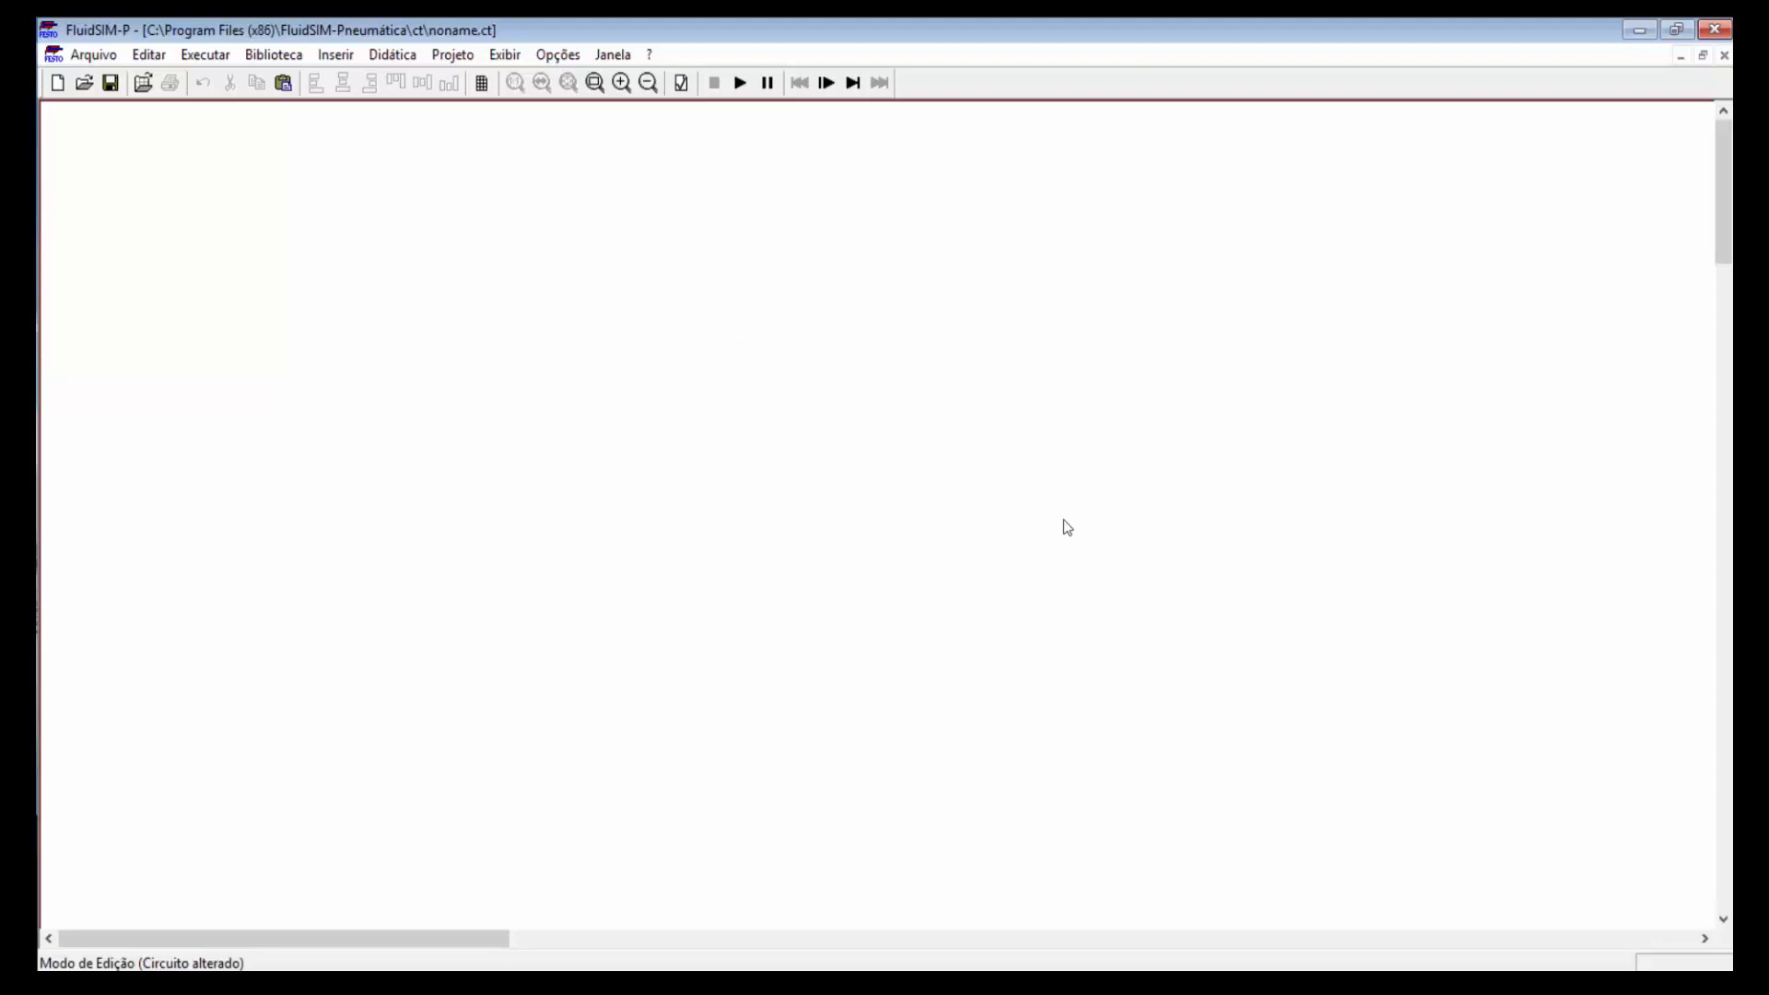
Step: Look at the Biblioteca menu without choosing anything, then bring up the Inserir menu
{"action": "left_click", "coordinate": [273, 55]}
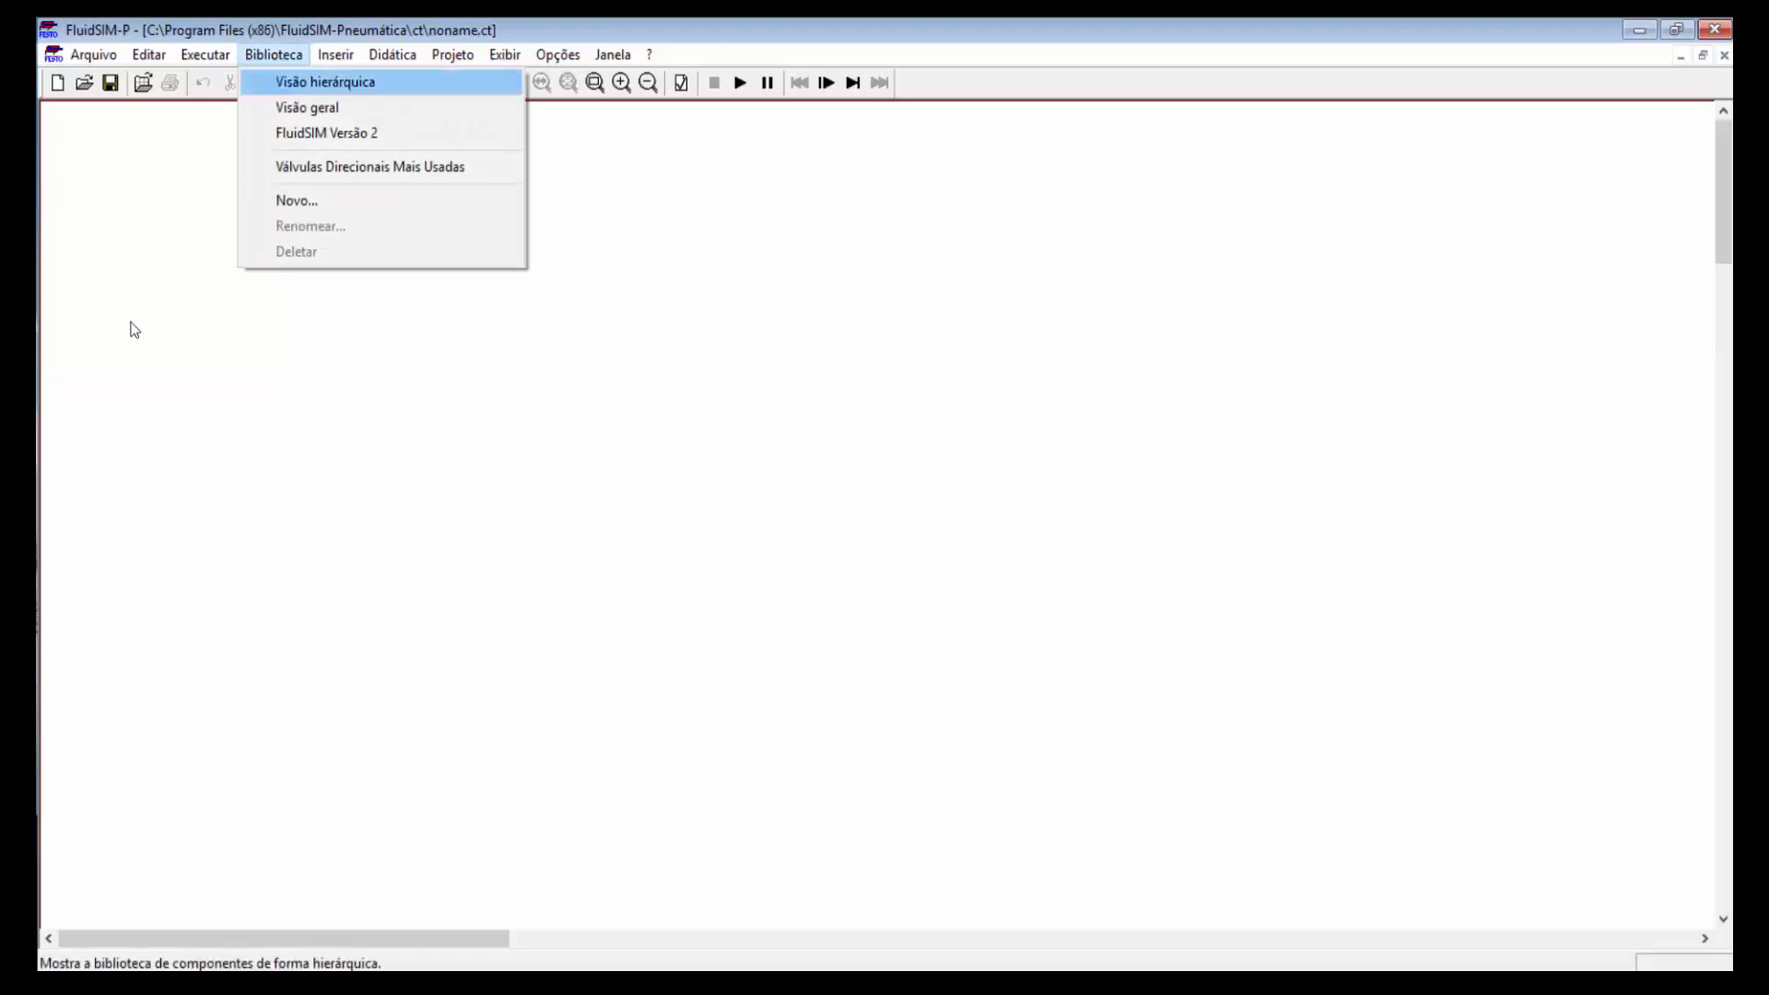
{"action": "left_click", "coordinate": [129, 293]}
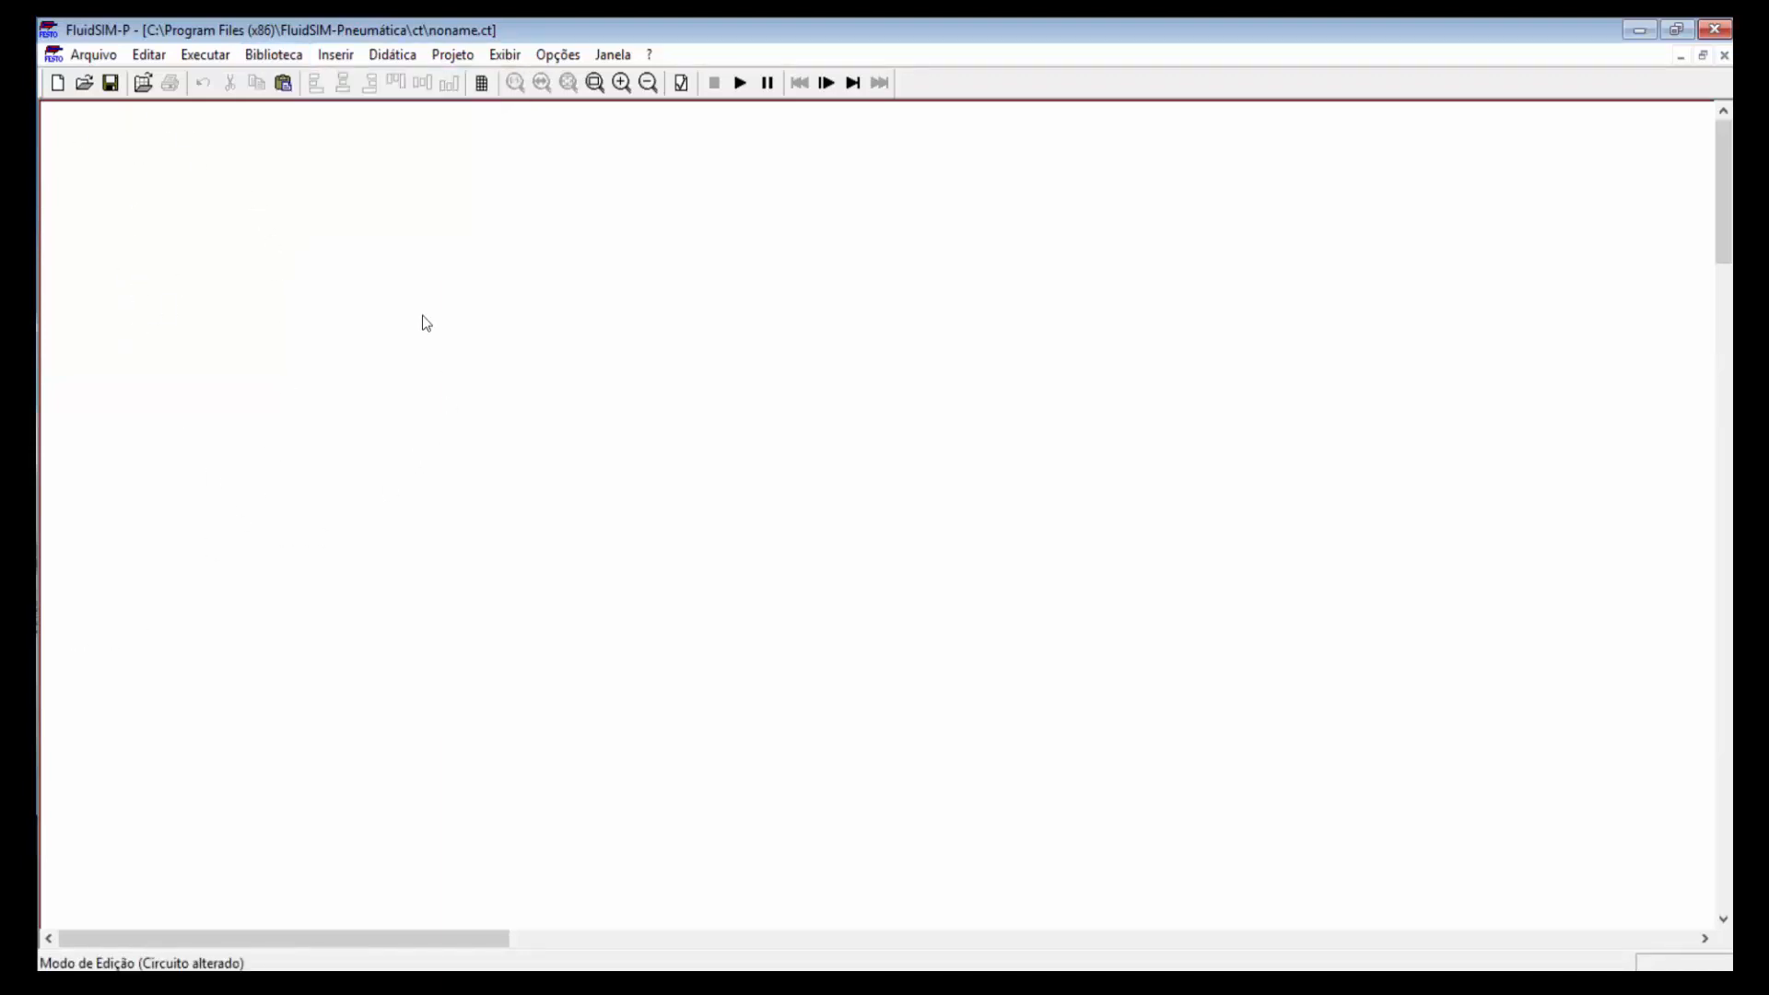
{"action": "left_click", "coordinate": [339, 57]}
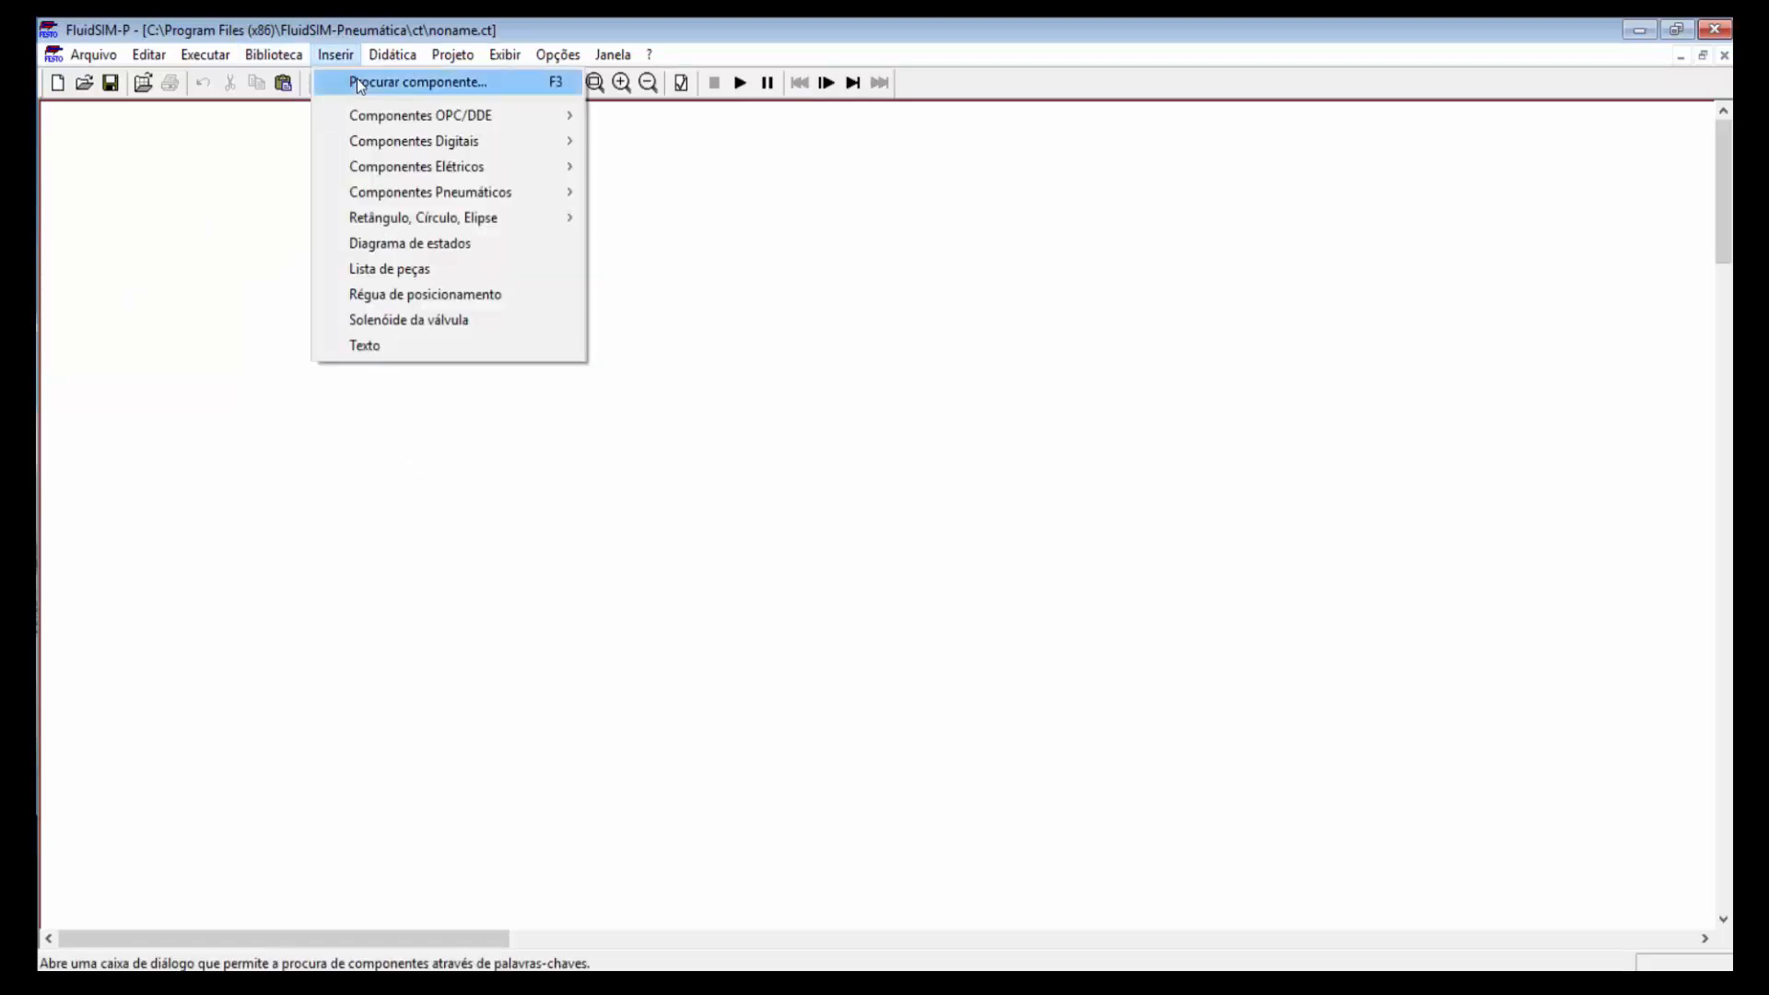
Step: Search components for 'cil' and place a double-acting cylinder at the page's top-left
{"action": "left_click", "coordinate": [358, 82]}
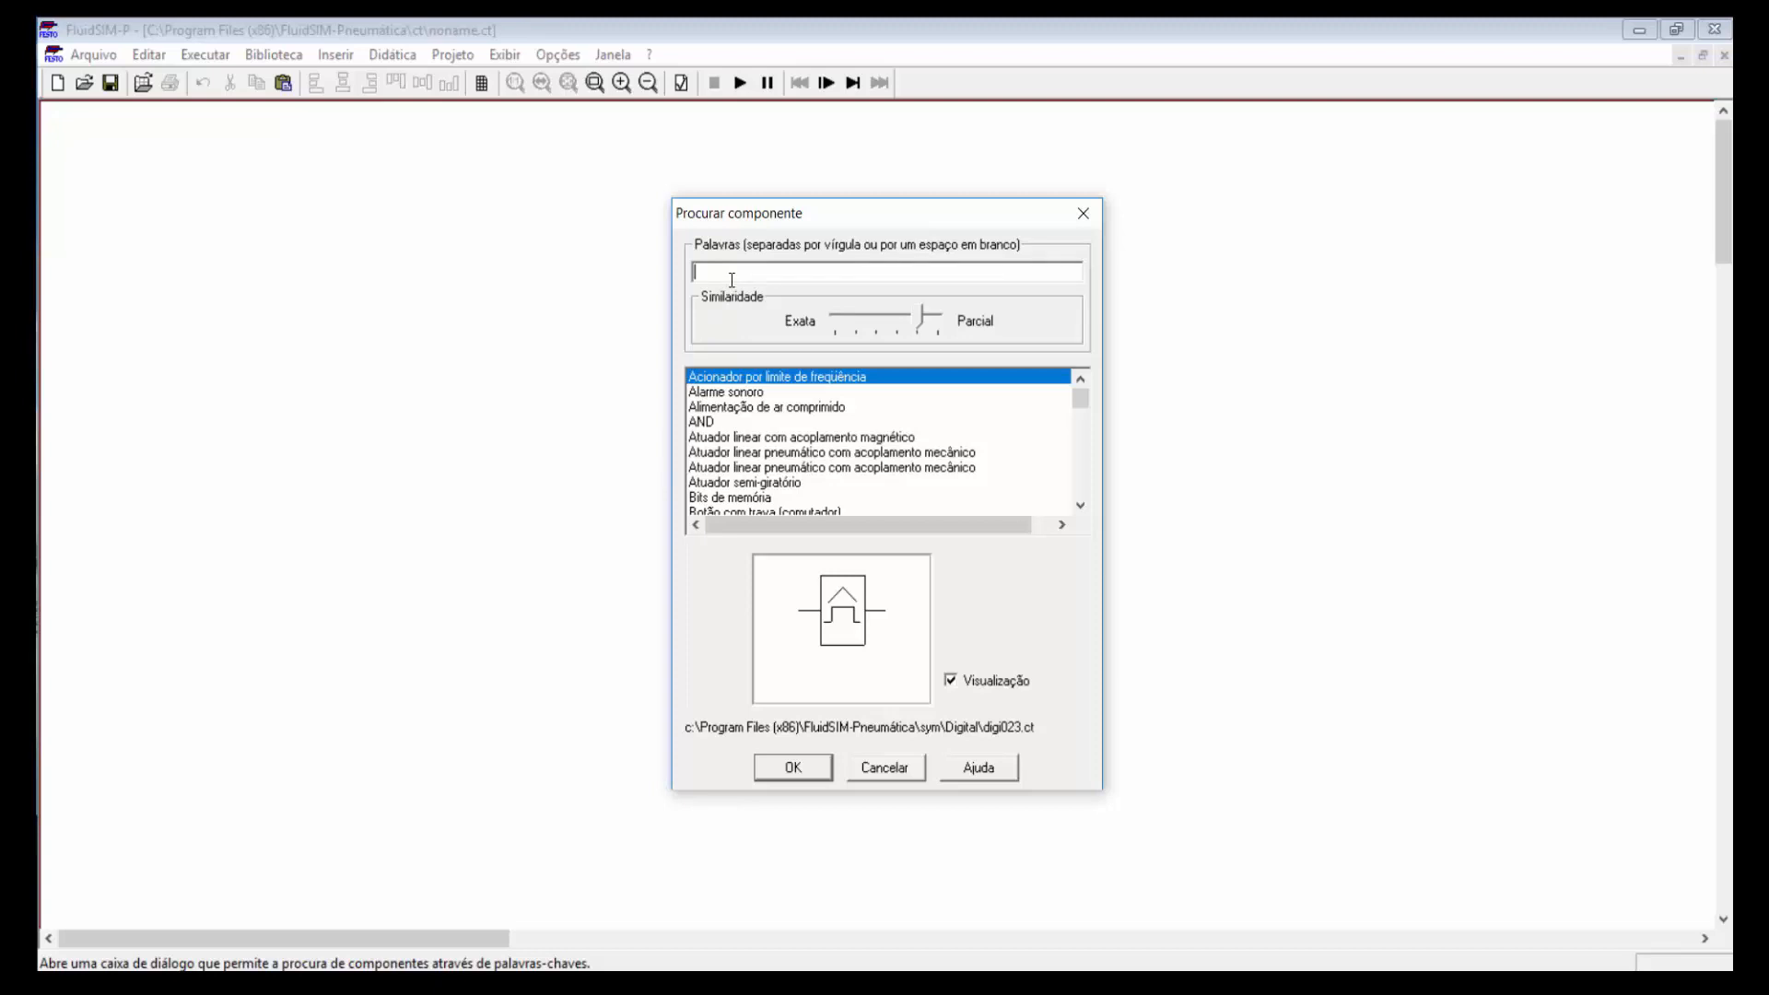
{"action": "type", "text": "cili"}
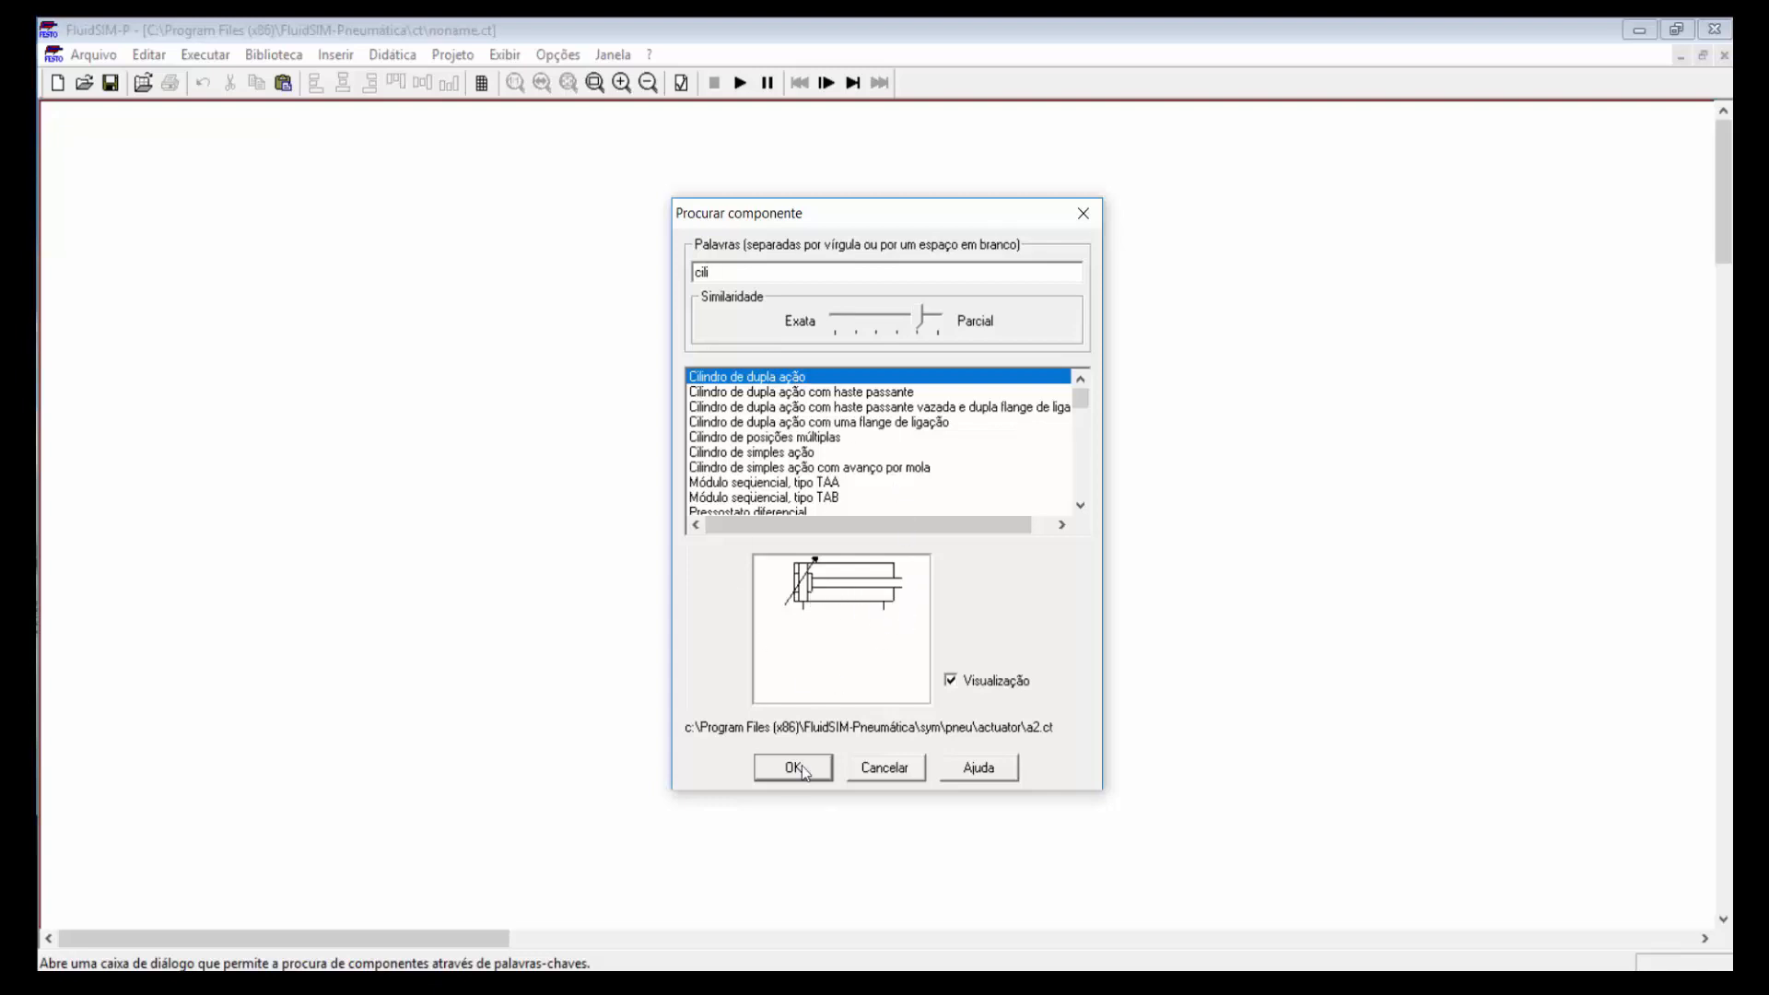
{"action": "left_click", "coordinate": [796, 770]}
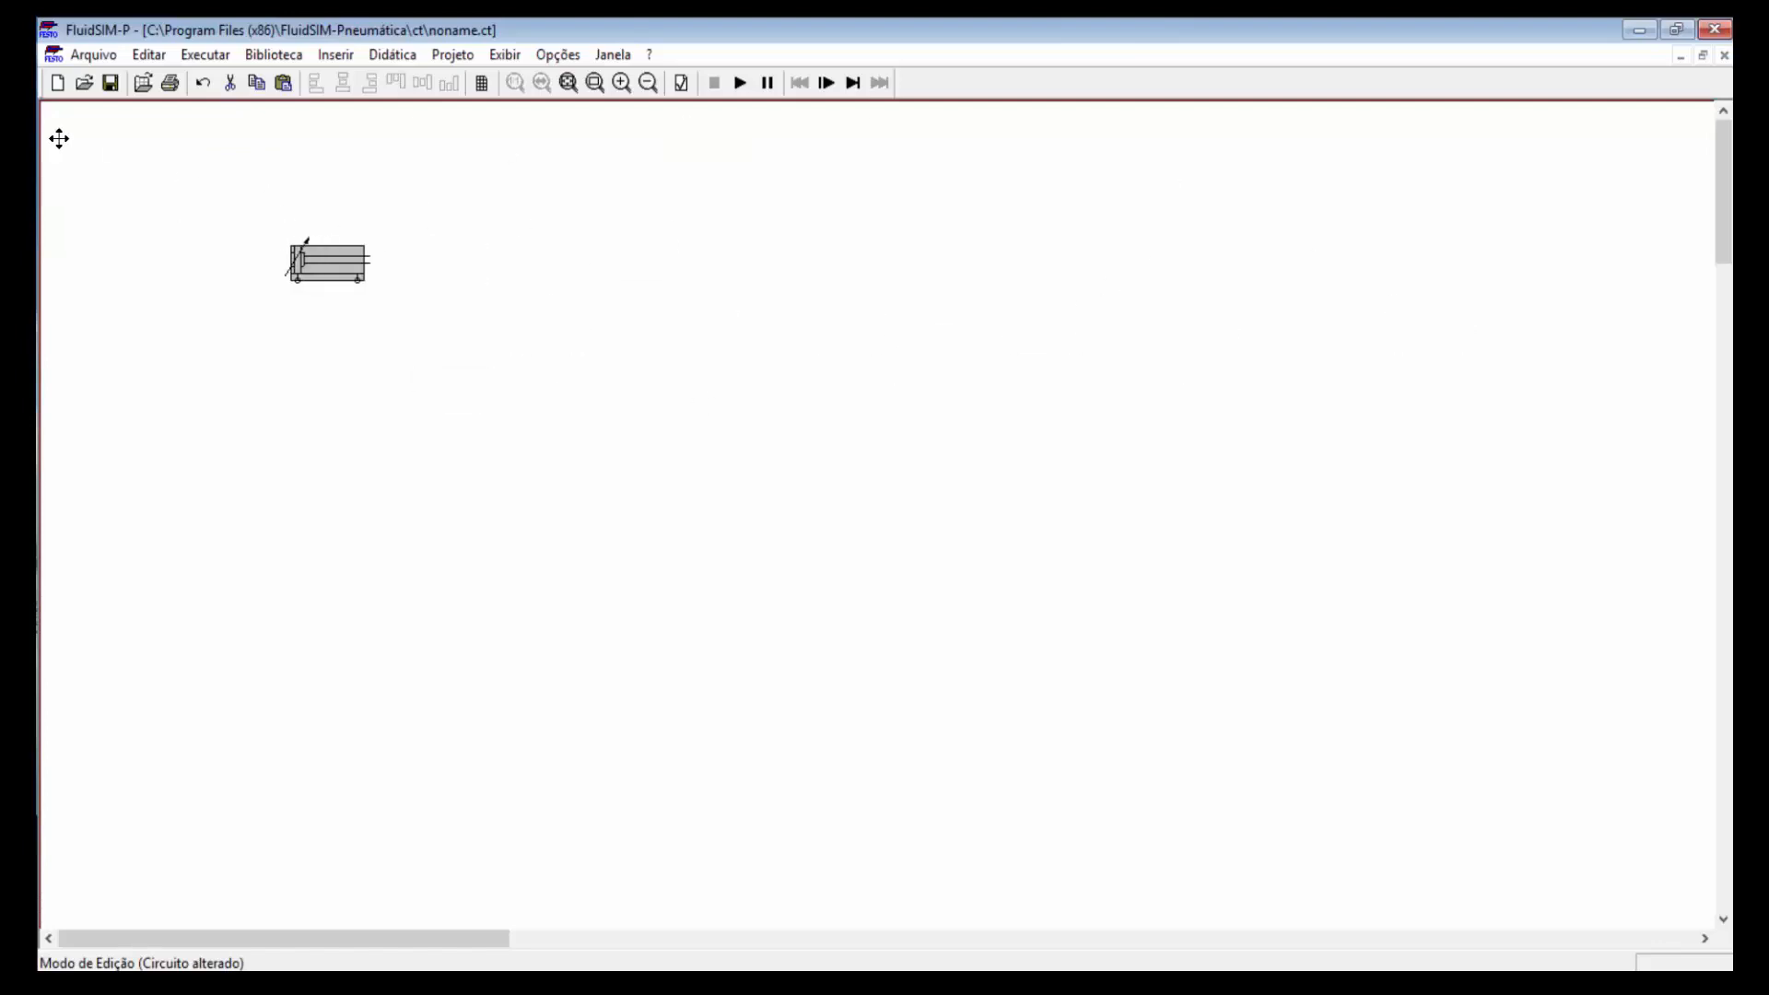
{"action": "left_click", "coordinate": [169, 155]}
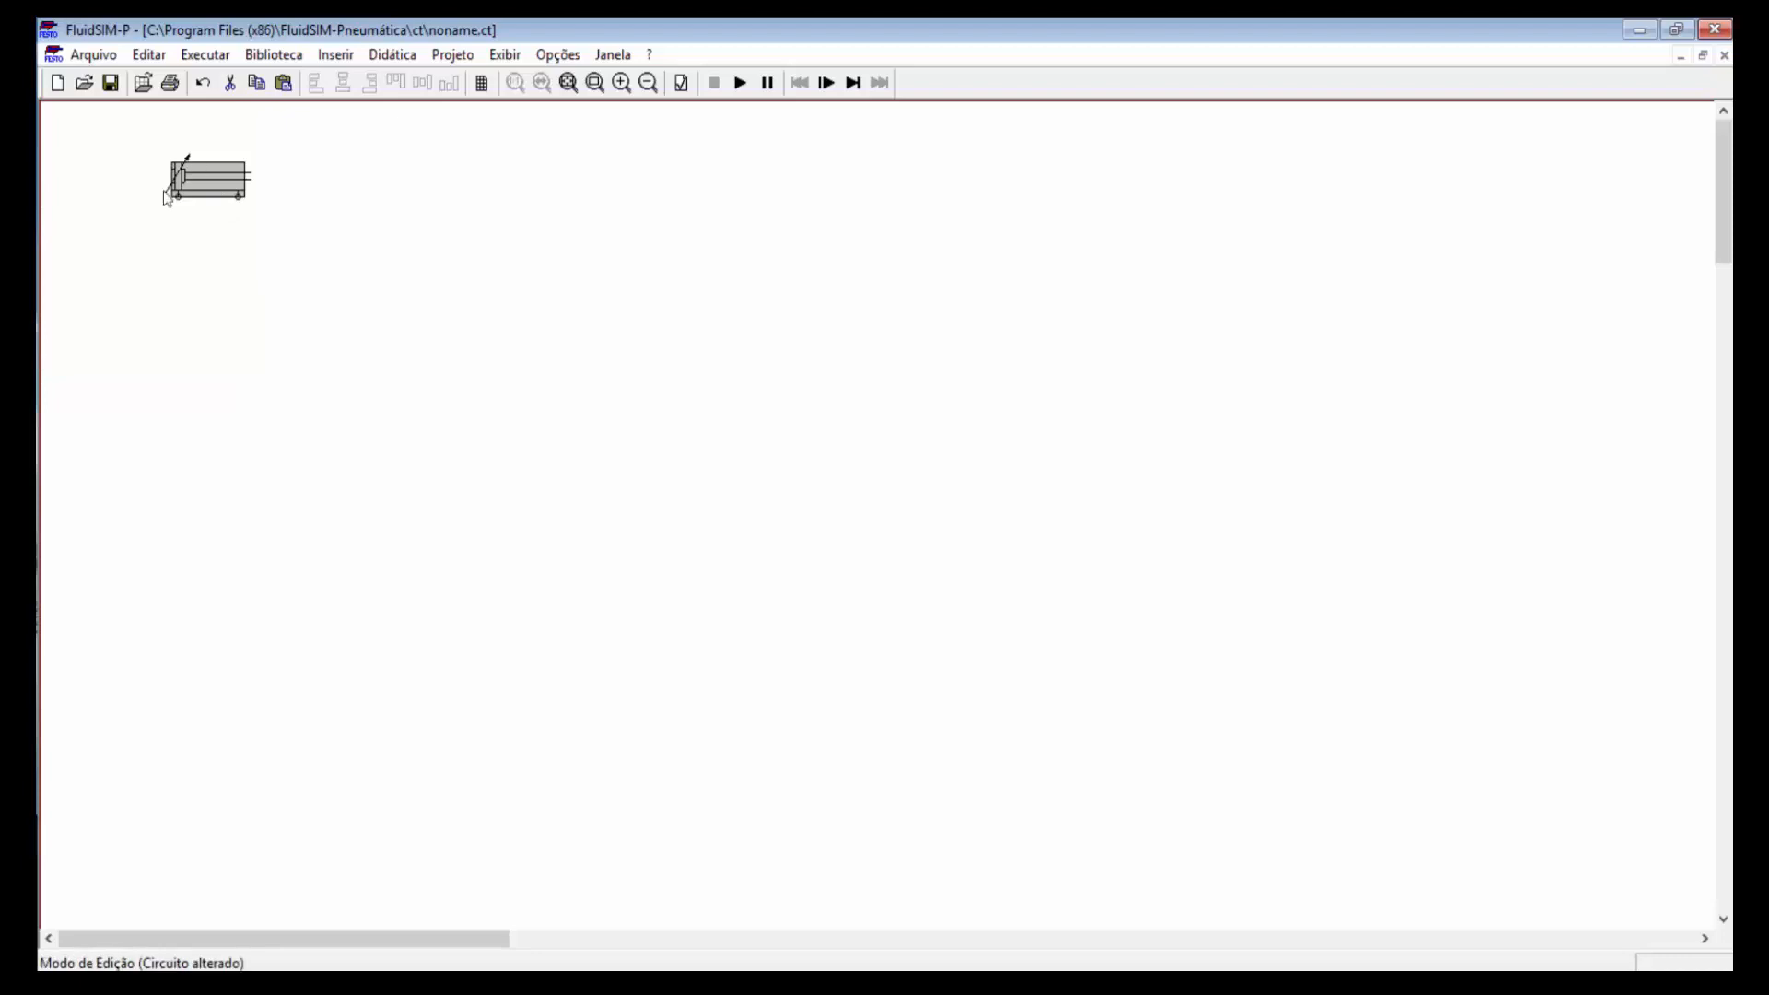
Step: Paste and discard a copy of the cylinder, then move the original toward the upper middle
{"action": "mouse_move", "coordinate": [201, 177]}
{"action": "key", "text": "ctrl+v"}
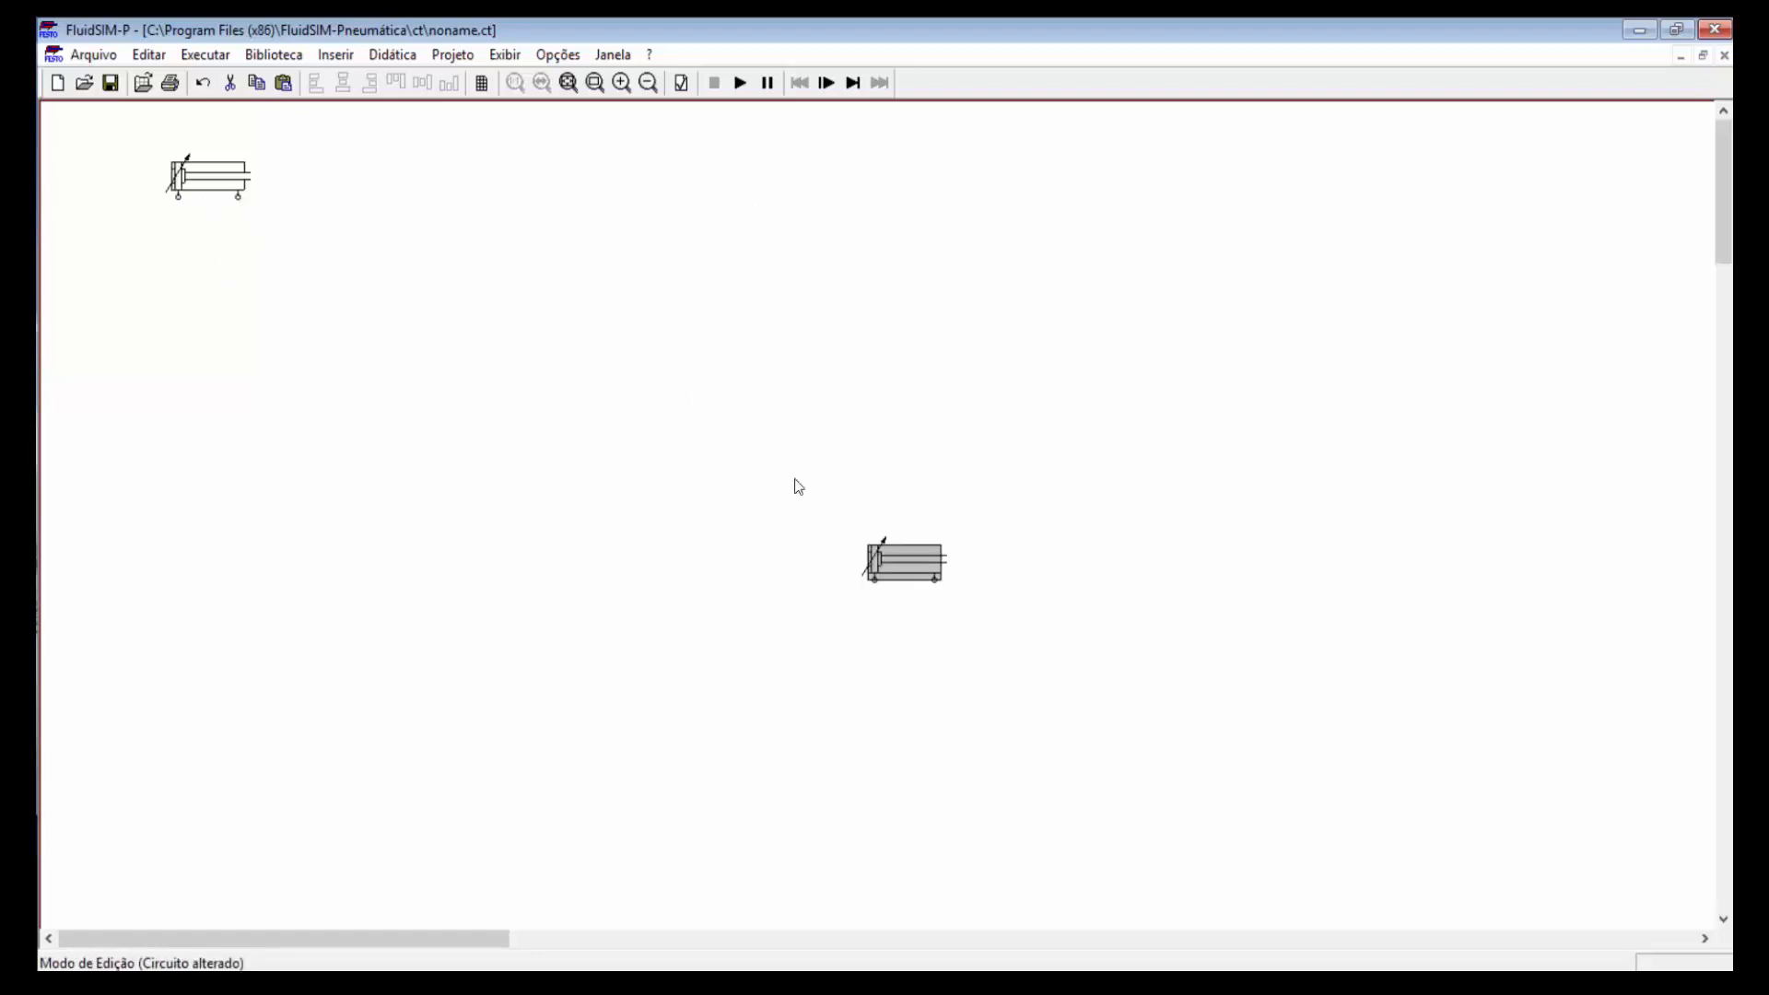
{"action": "left_click_drag", "start_coordinate": [887, 550], "coordinate": [384, 161]}
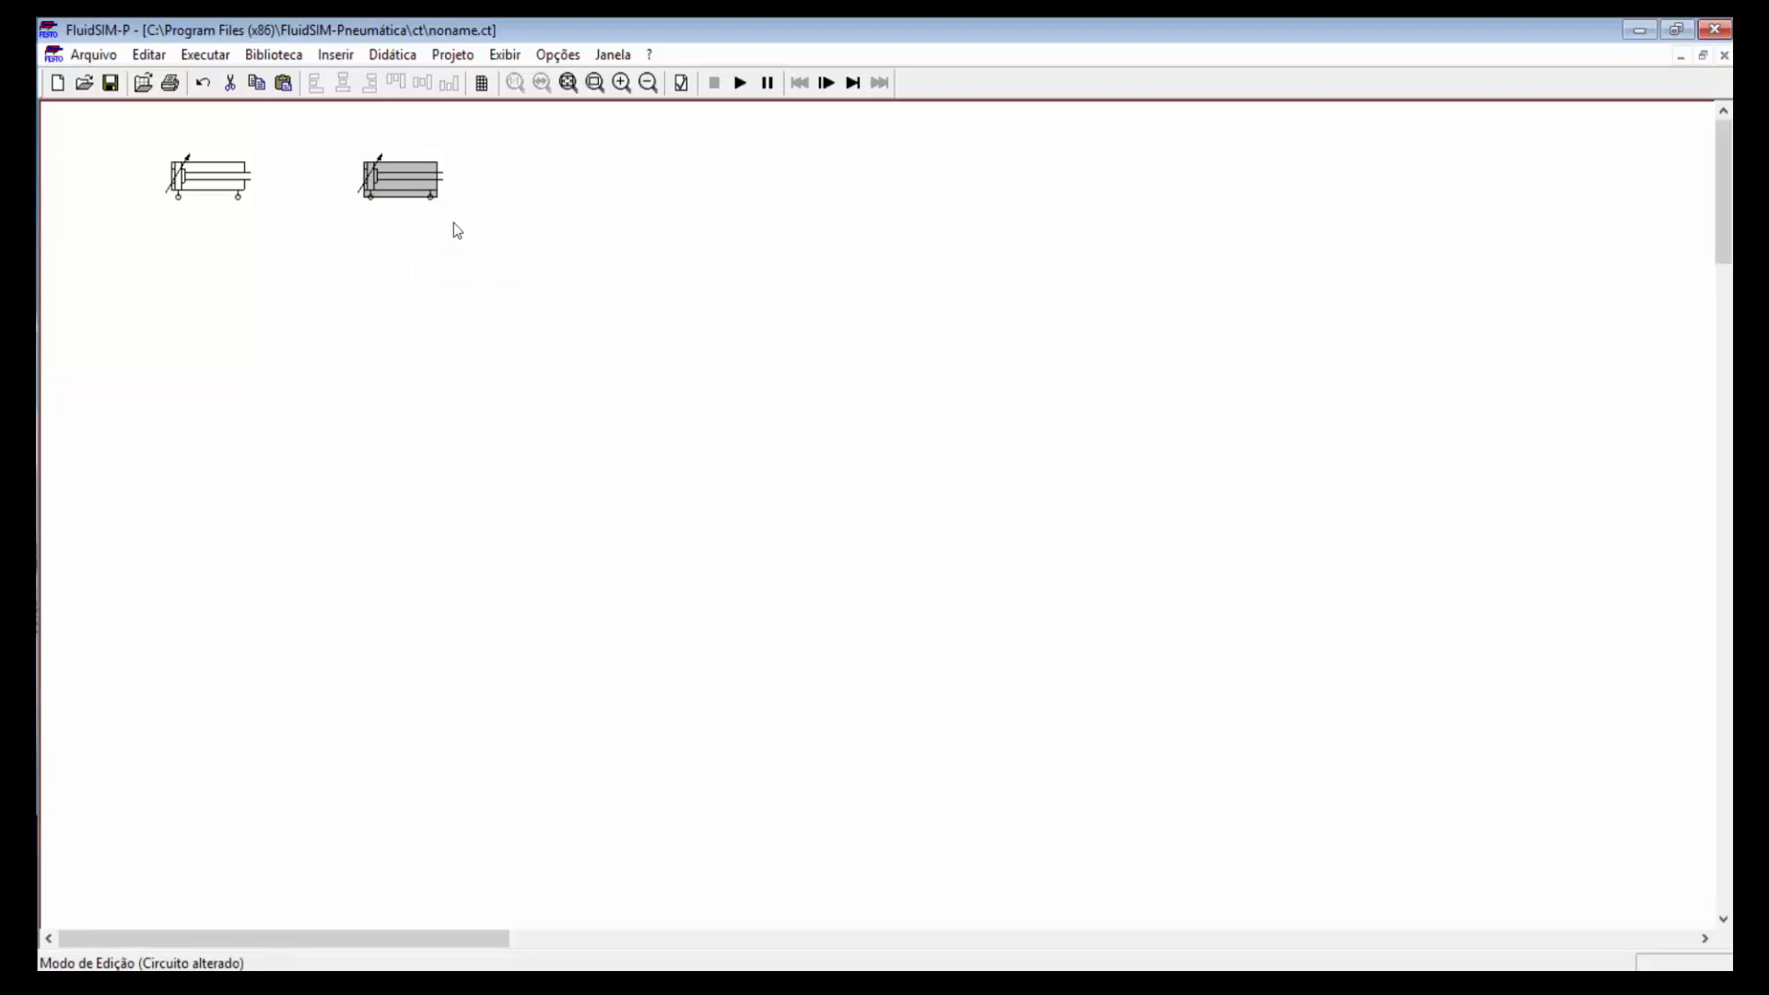
{"action": "left_click_drag", "start_coordinate": [416, 189], "coordinate": [774, 295]}
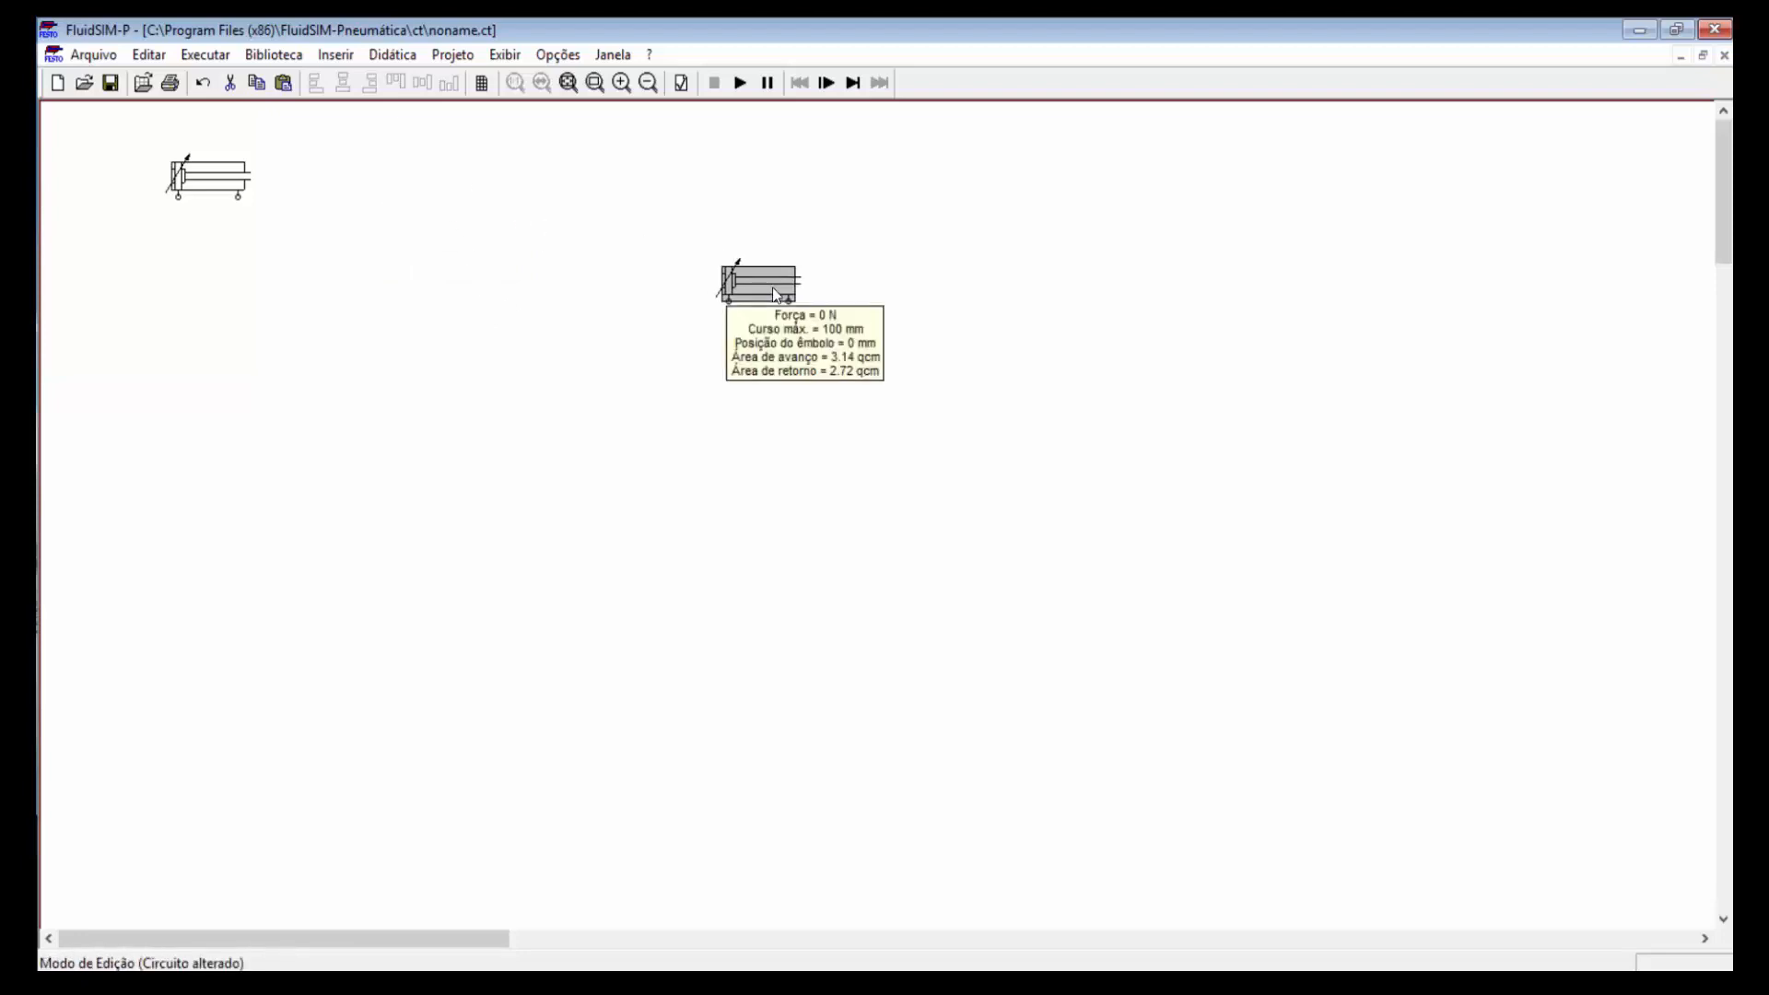
{"action": "key", "text": "Delete"}
{"action": "left_click_drag", "start_coordinate": [201, 173], "coordinate": [559, 268]}
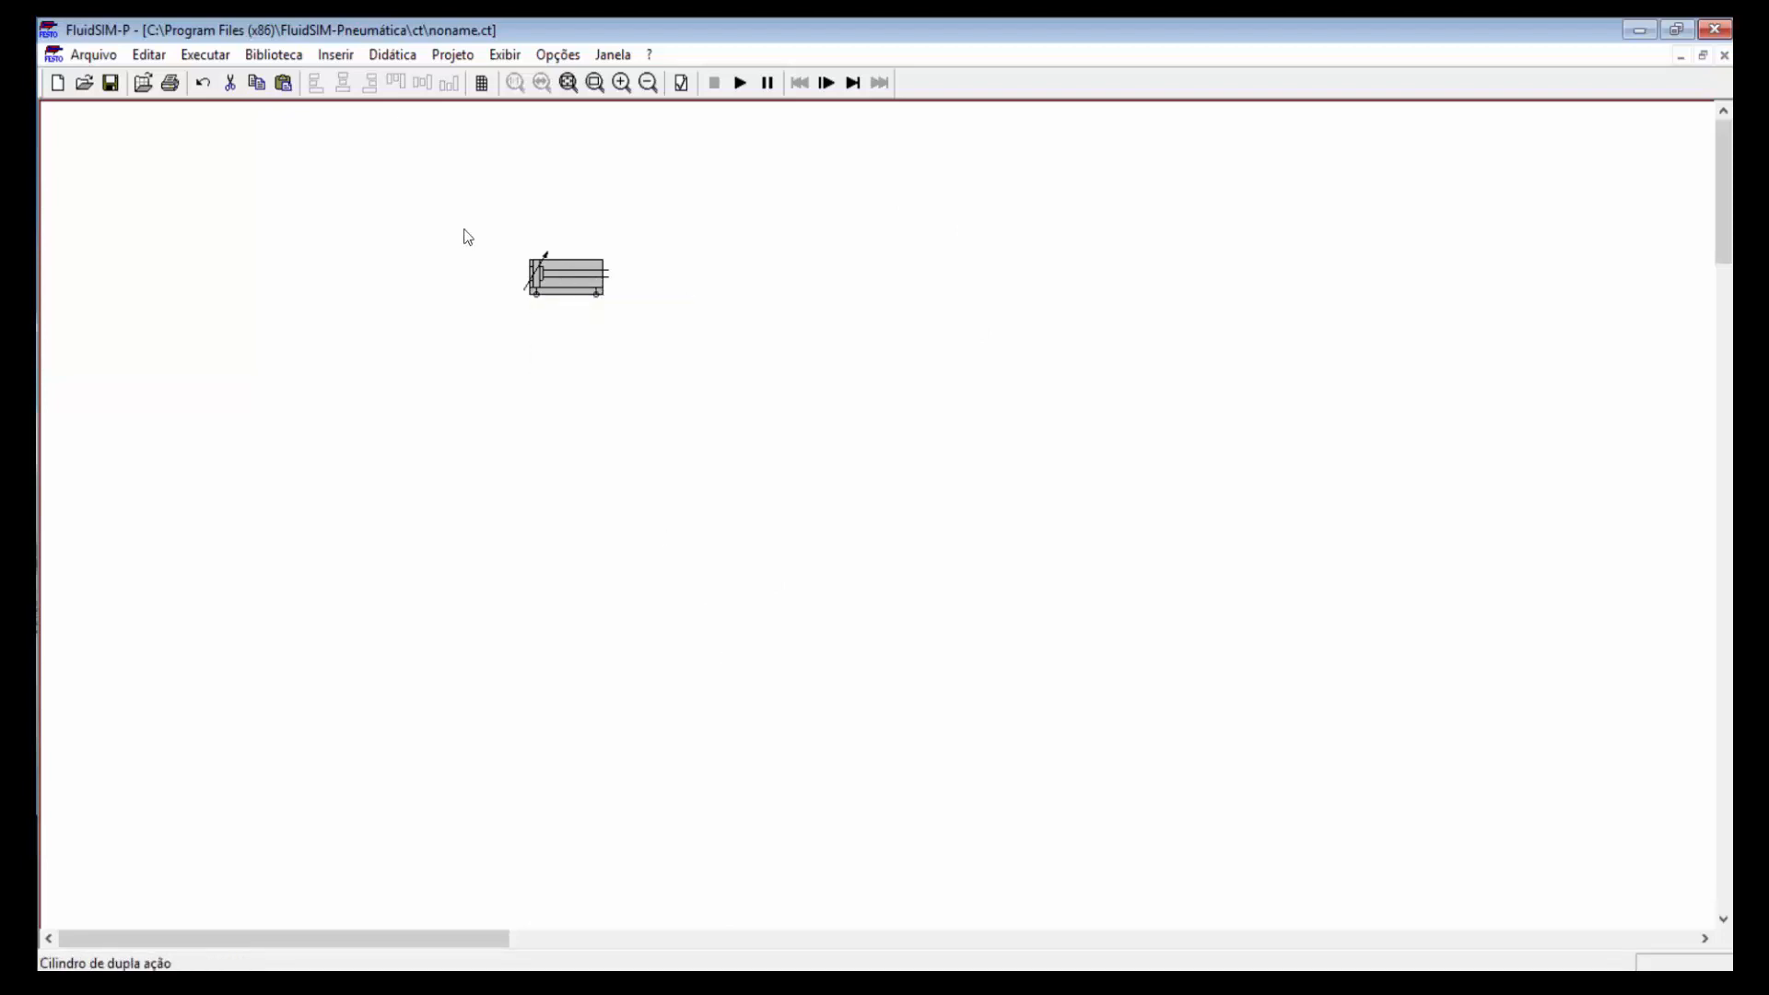
{"action": "double_click", "coordinate": [569, 279]}
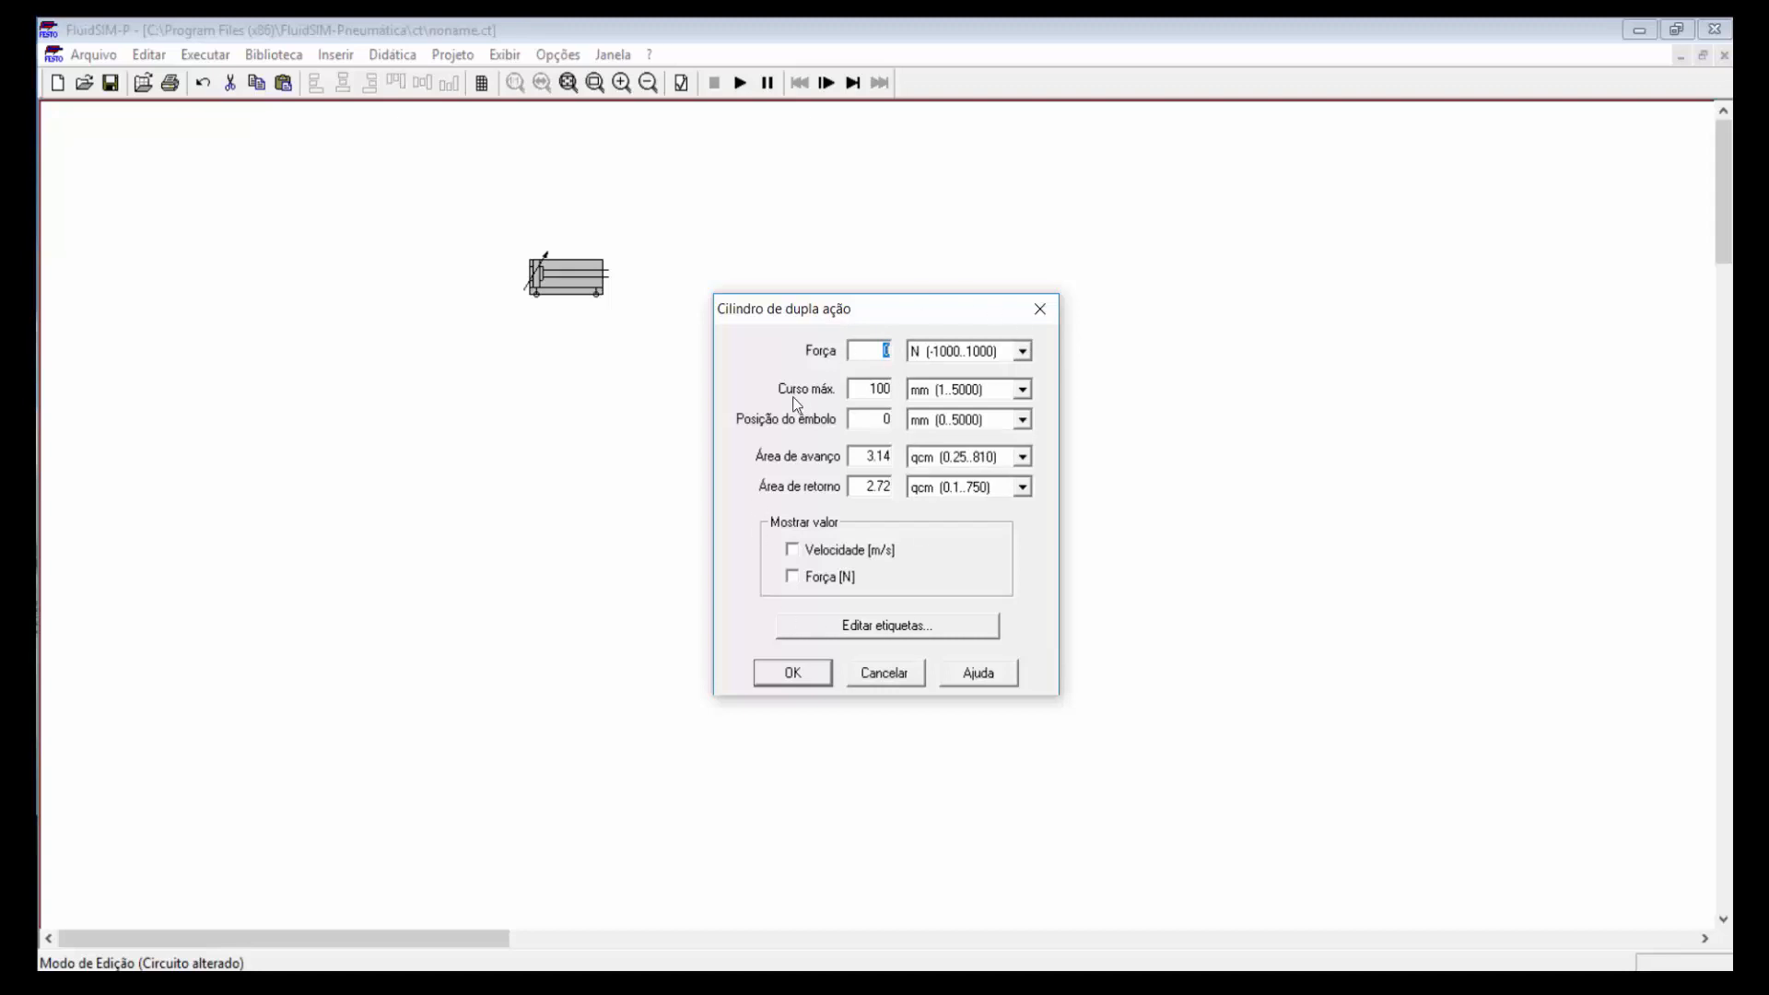
{"action": "left_click", "coordinate": [1038, 313]}
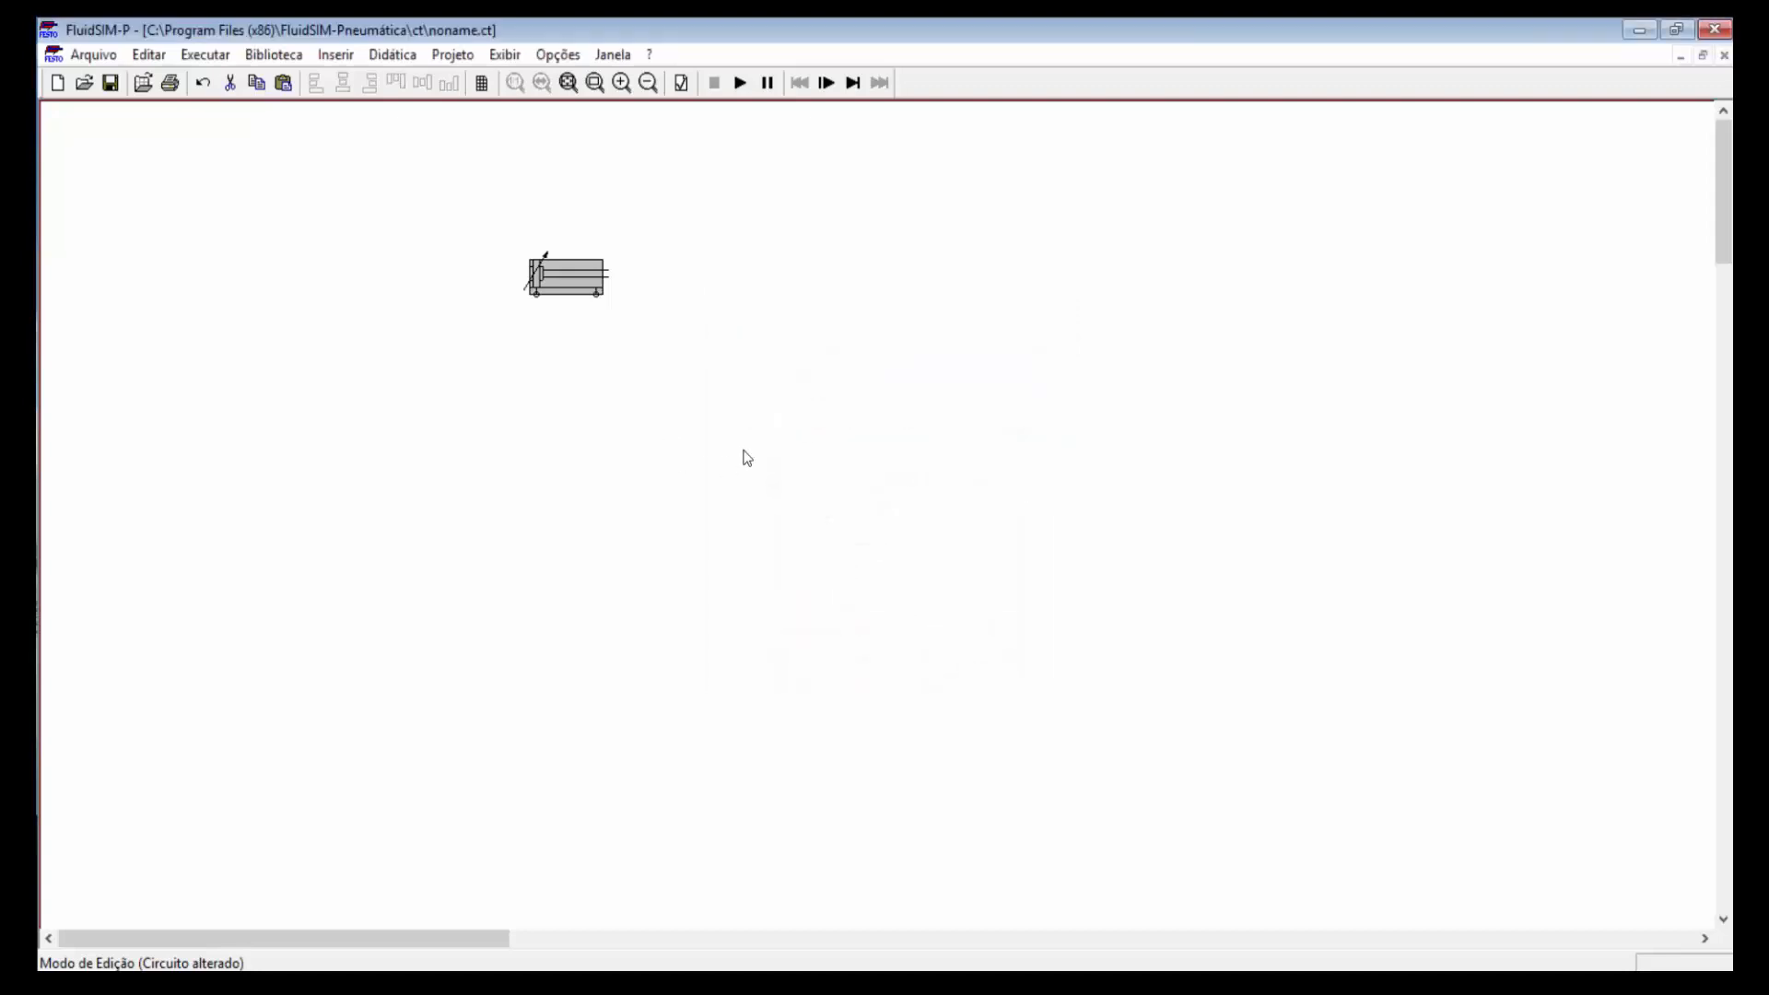
{"action": "mouse_move", "coordinate": [564, 278]}
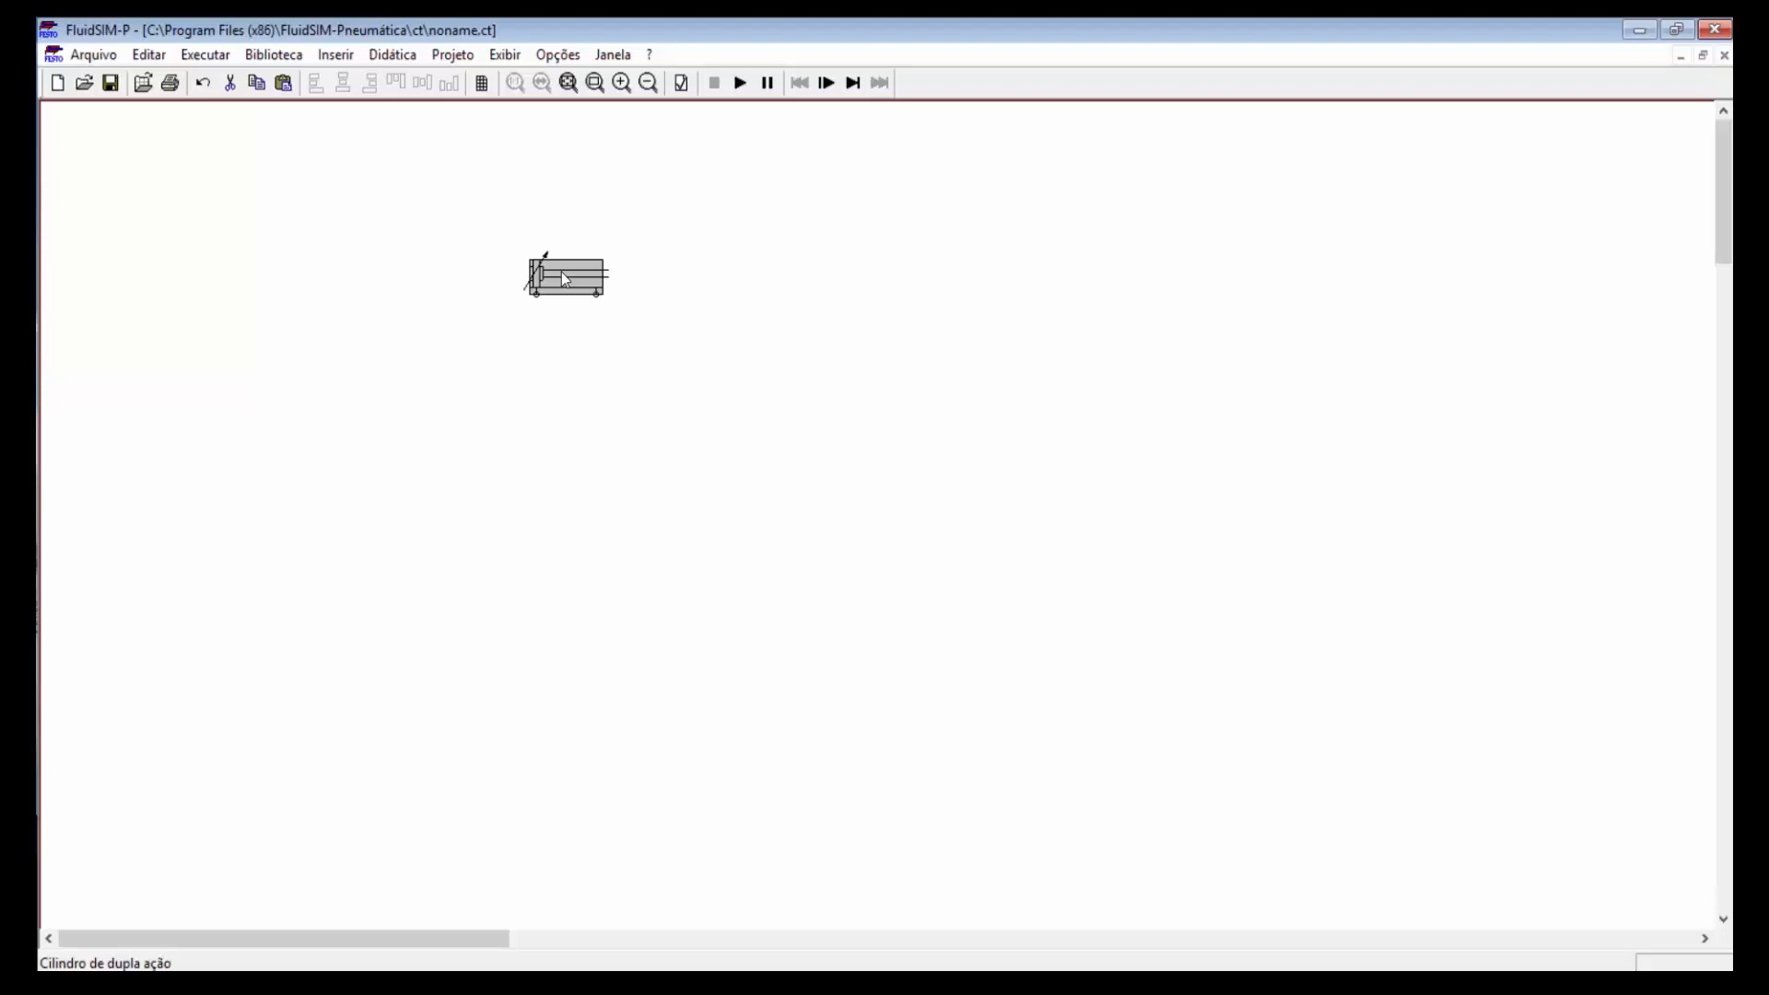
Step: Bring up the cylinder's properties and its label editor
{"action": "double_click", "coordinate": [561, 273]}
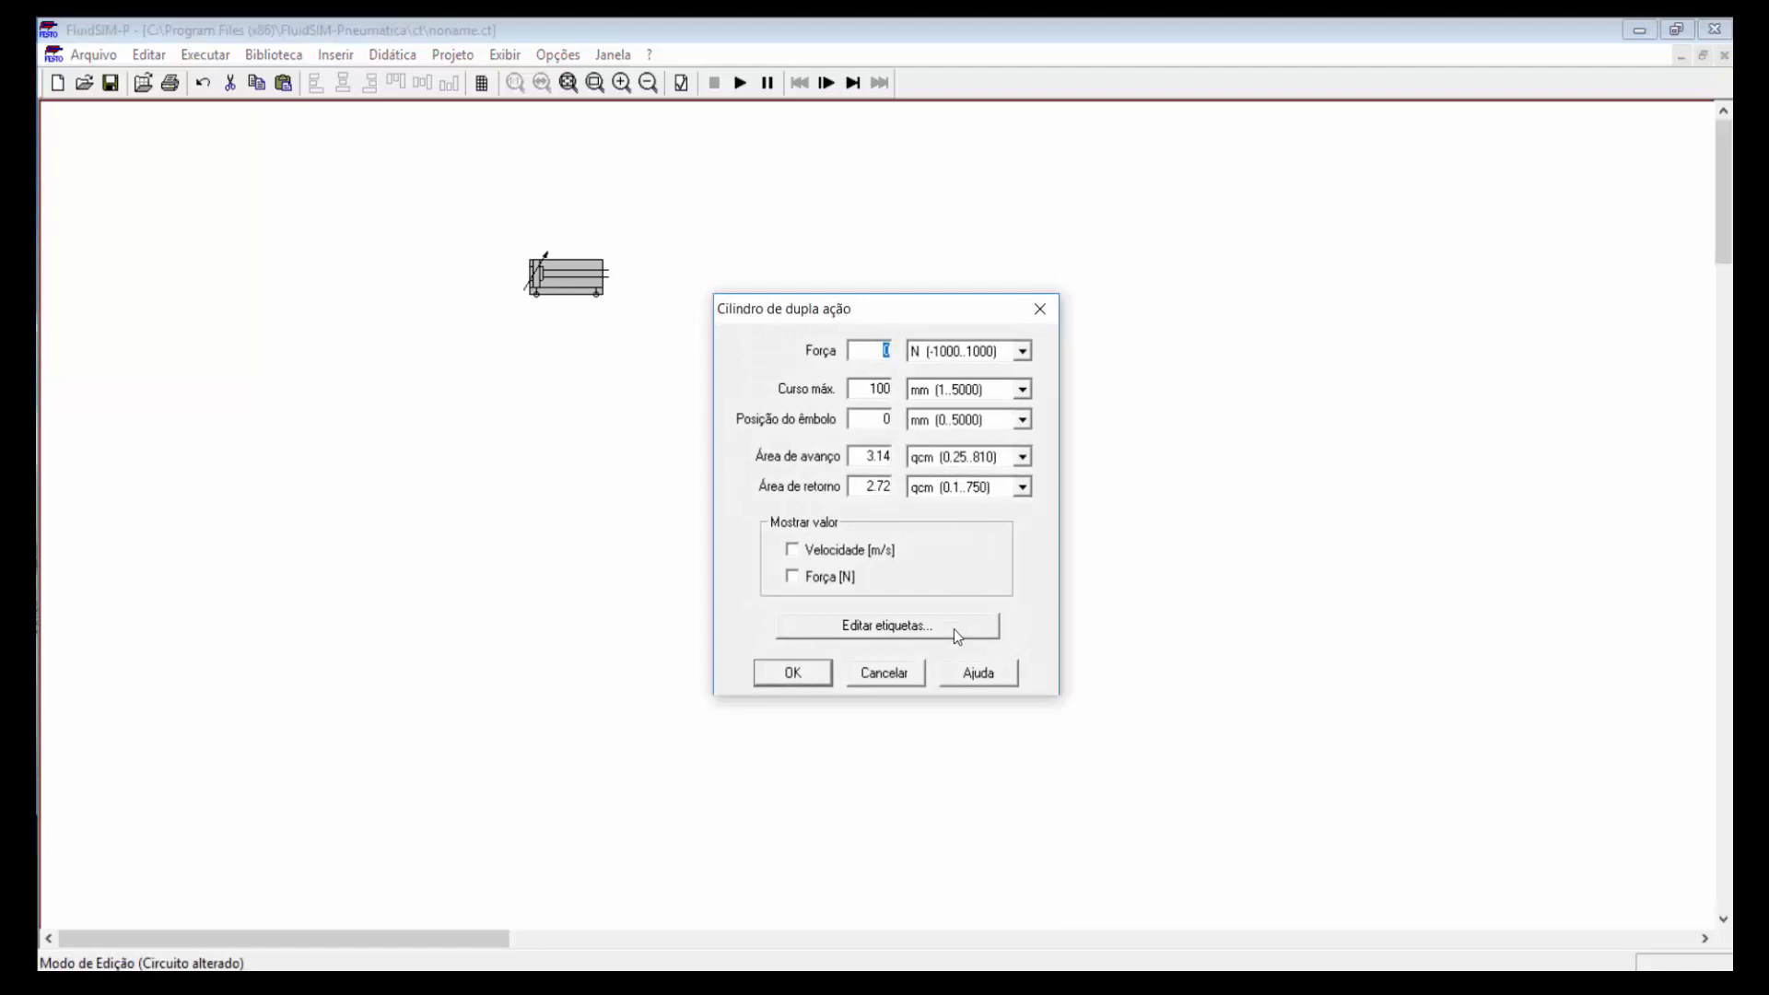
{"action": "left_click", "coordinate": [931, 626]}
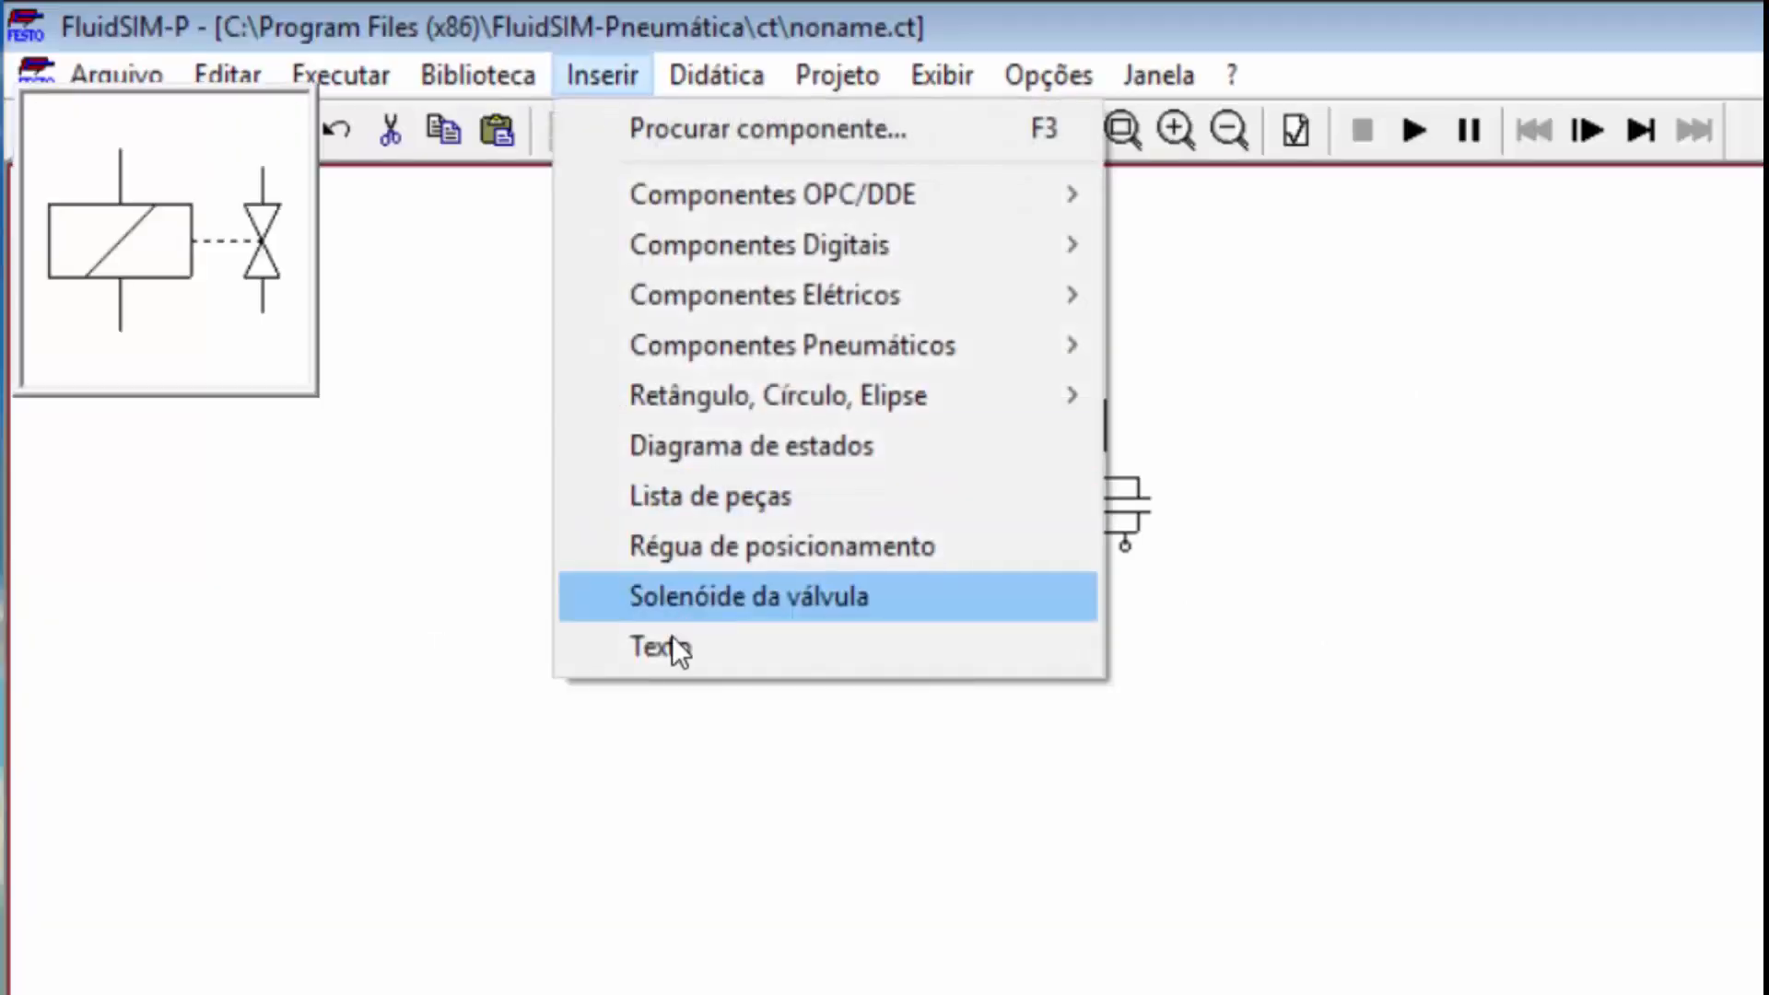
Step: Place a text label reading 'A 1' just above the cylinder
{"action": "key", "text": "Escape"}
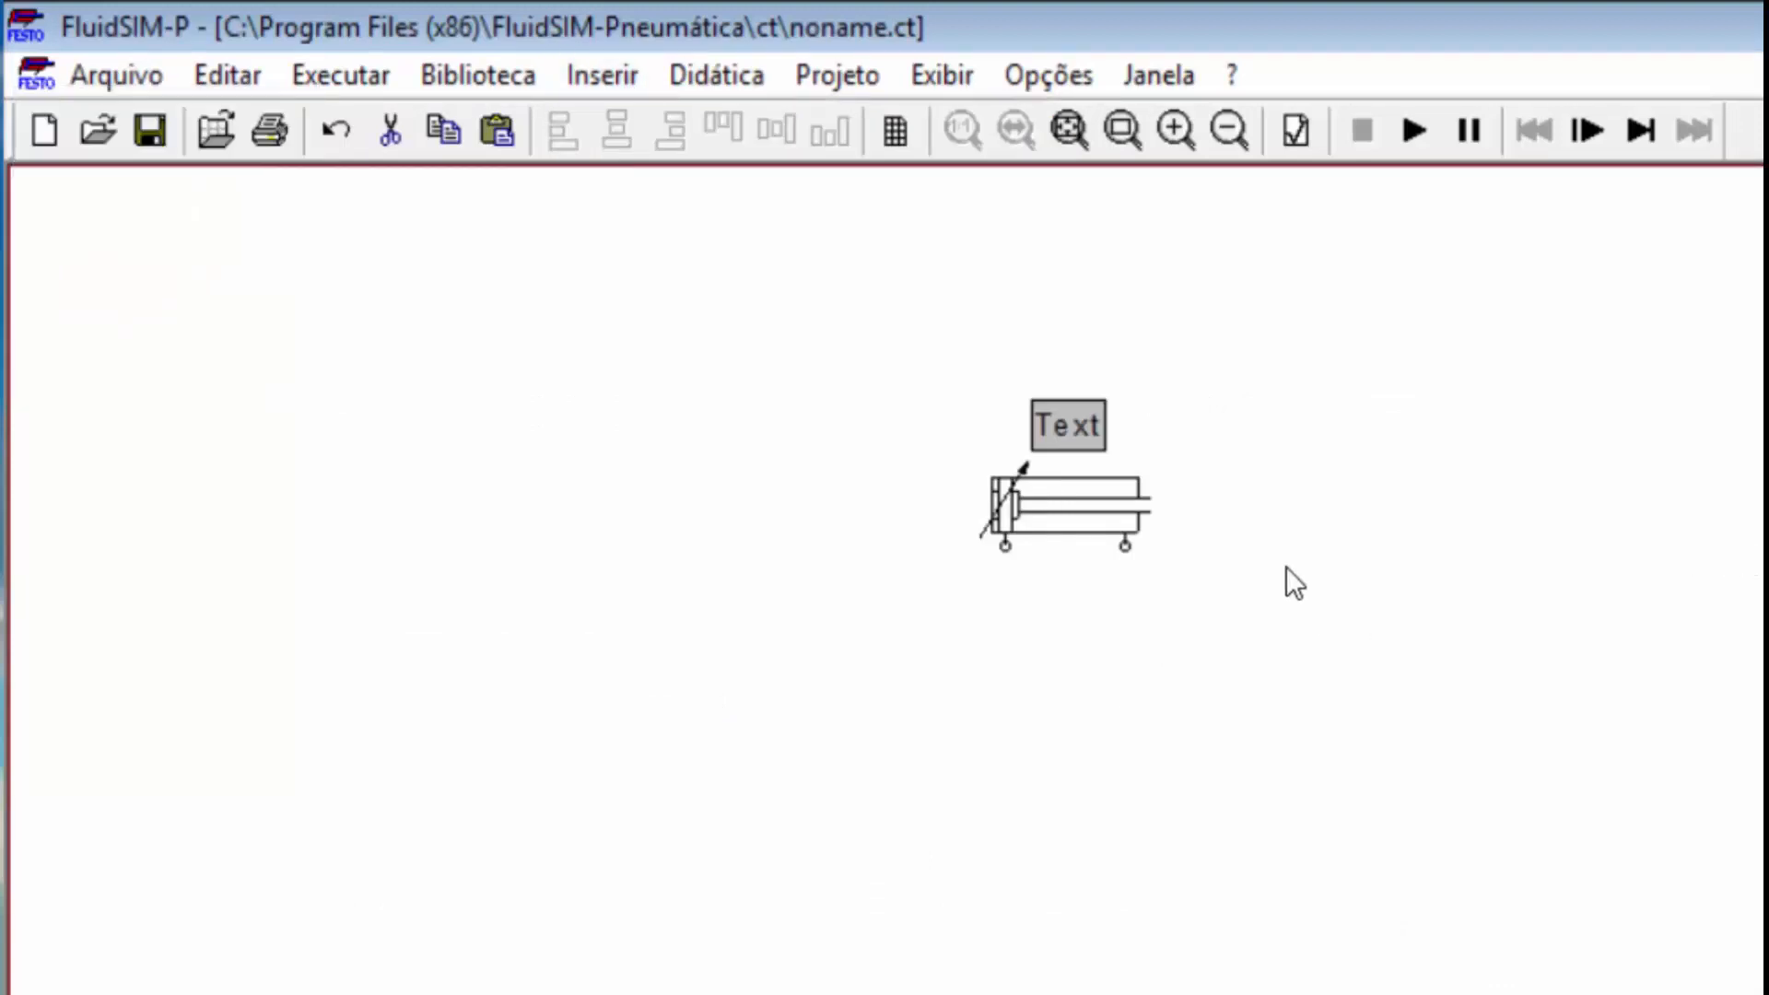
{"action": "left_click_drag", "start_coordinate": [1088, 414], "coordinate": [1099, 402]}
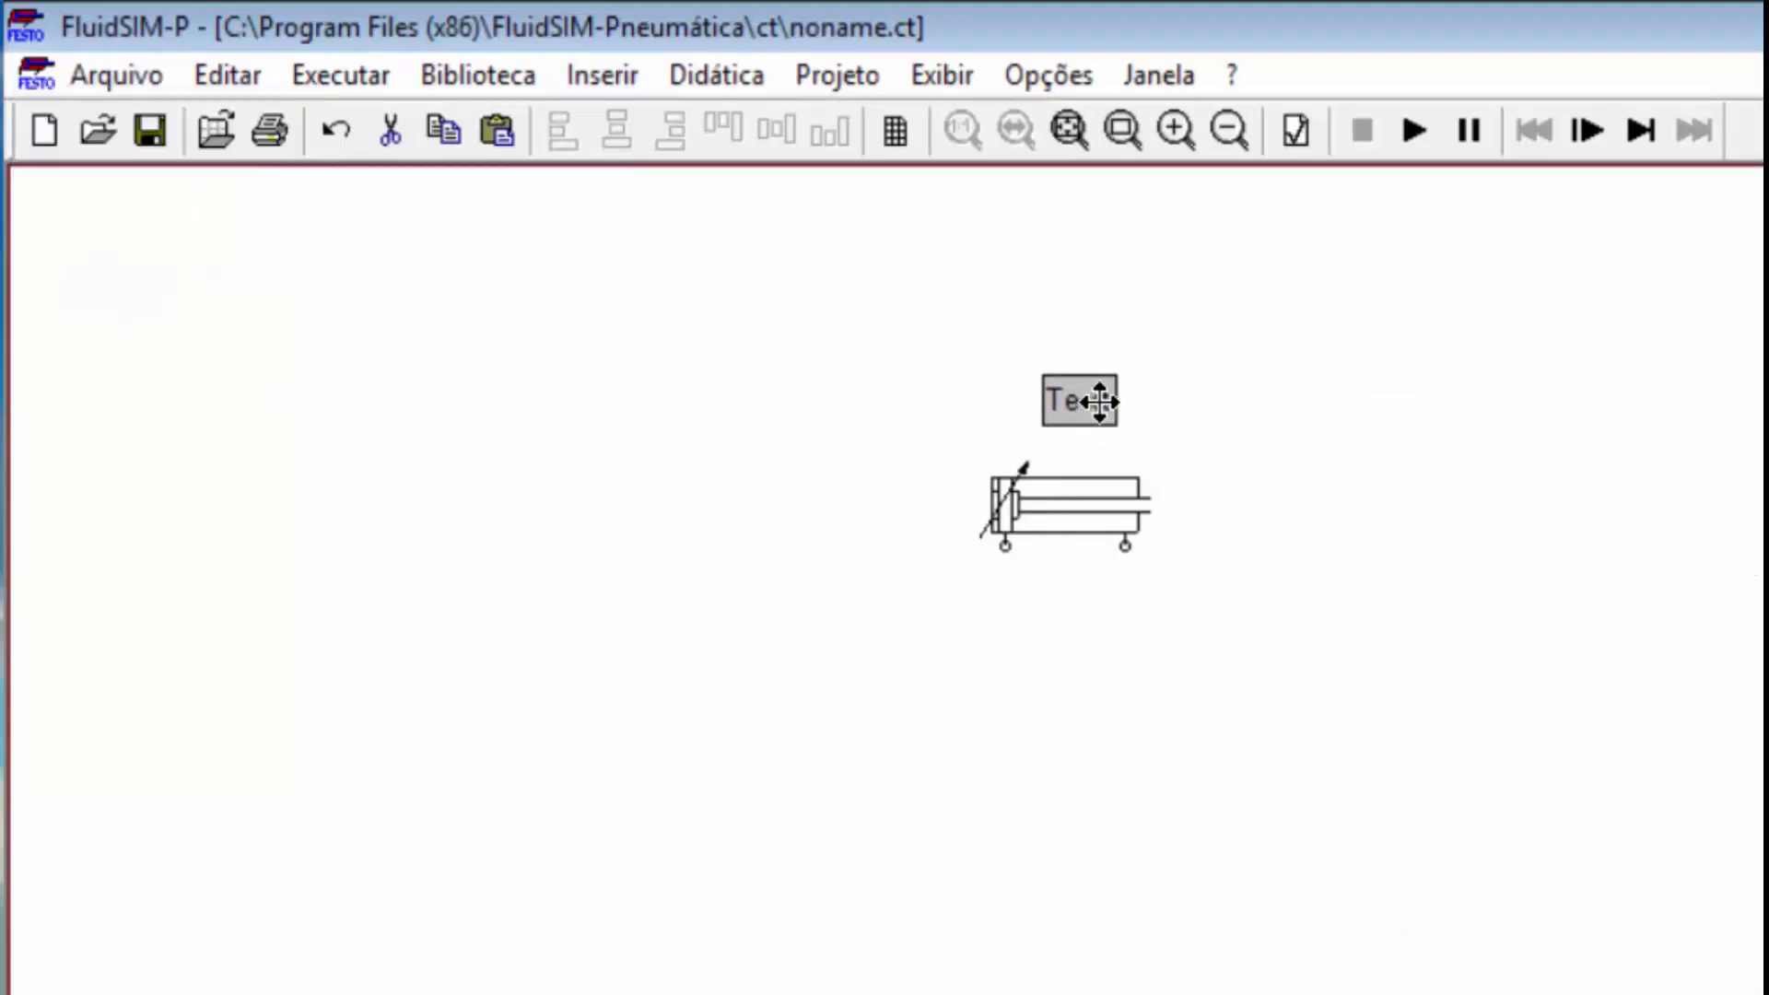
{"action": "double_click", "coordinate": [1087, 409]}
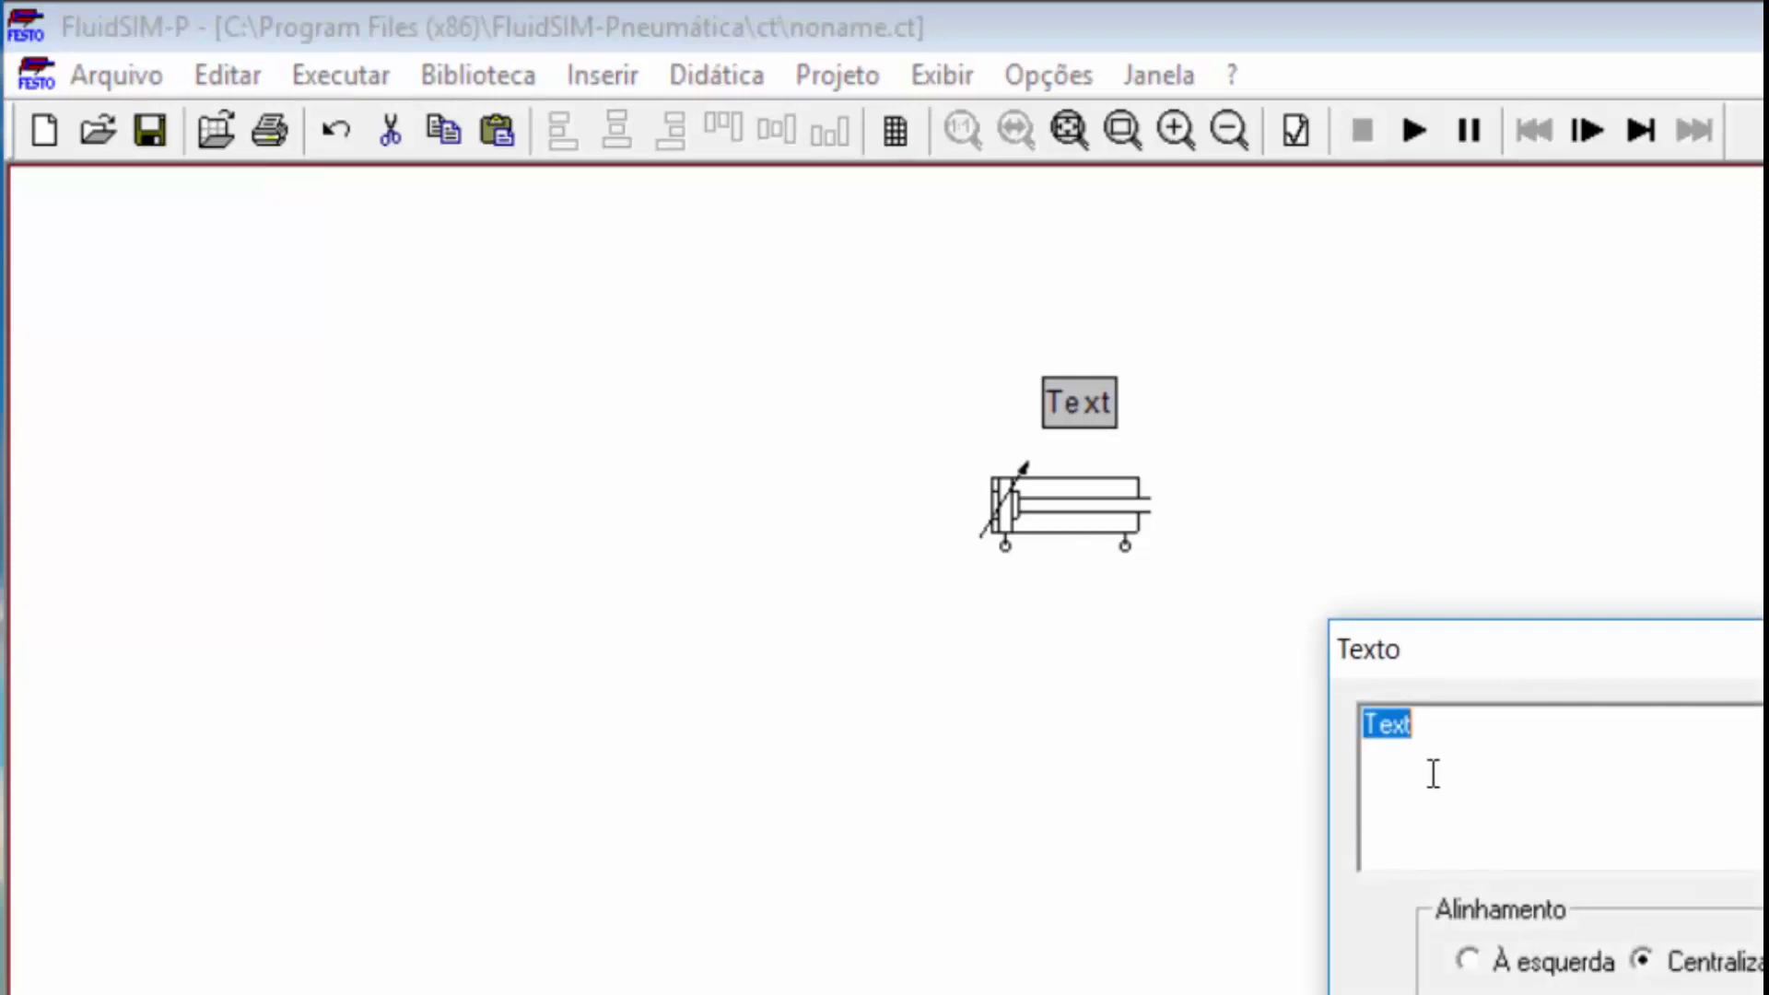
{"action": "type", "text": "A 1"}
{"action": "key", "text": "Return"}
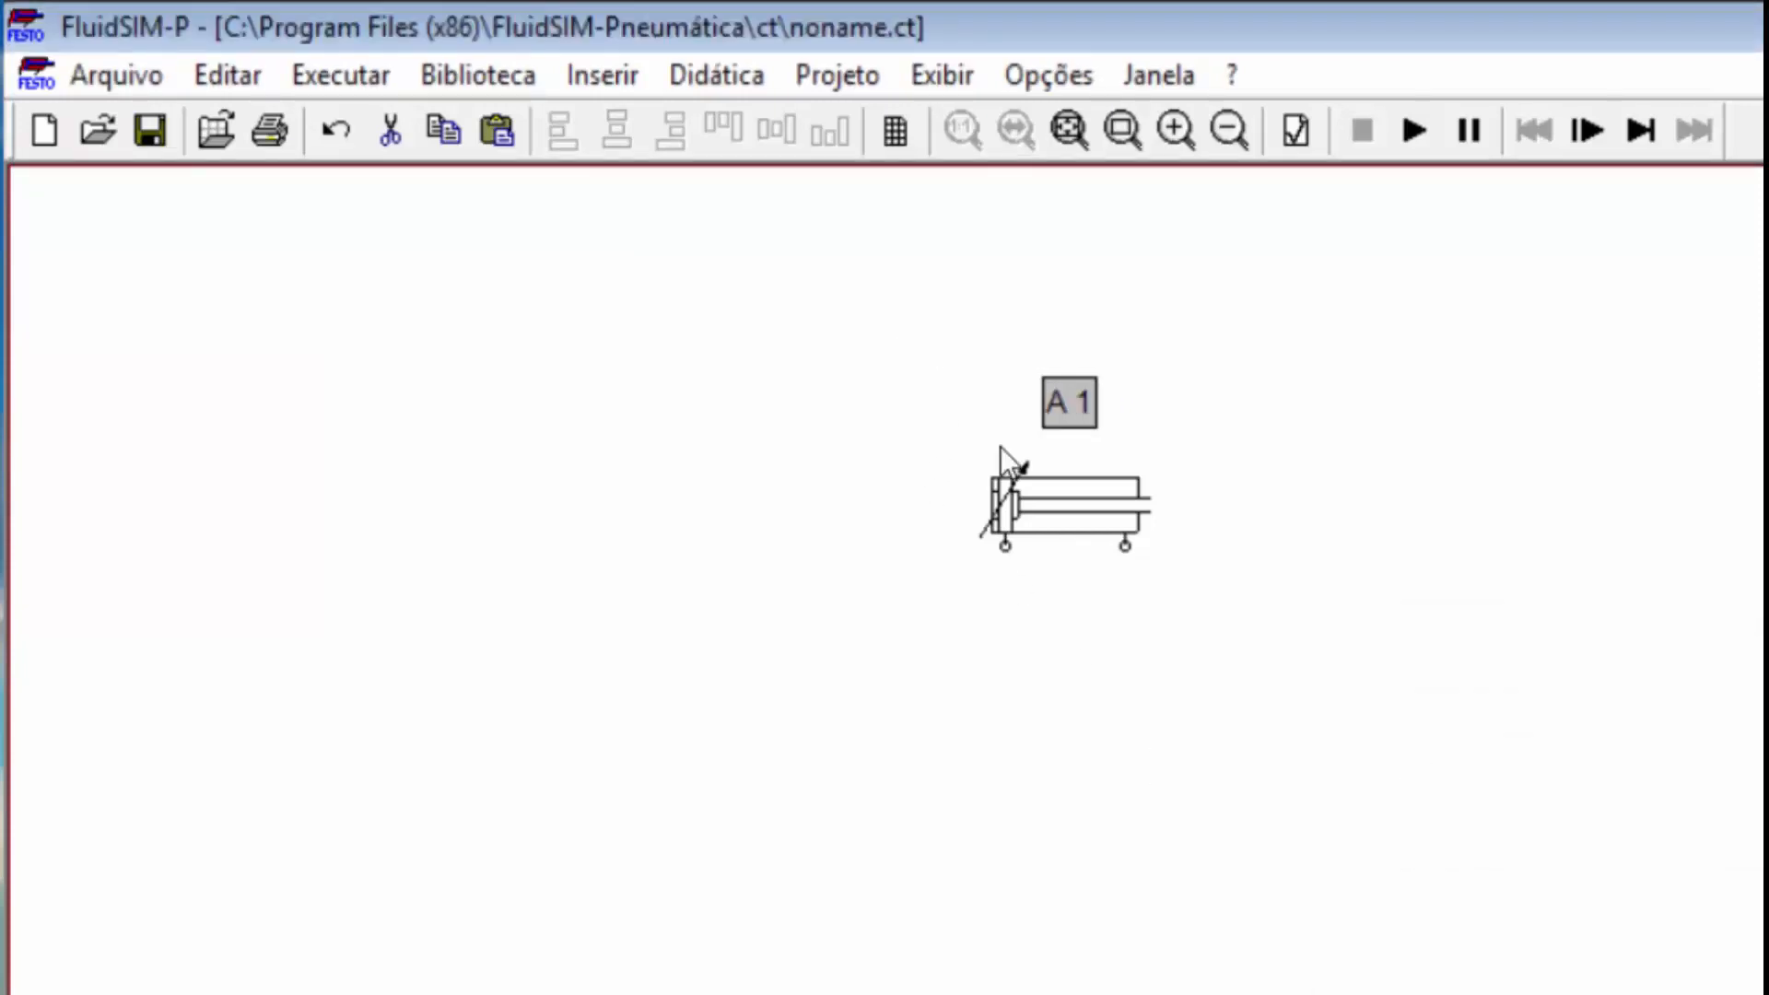
{"action": "left_click_drag", "start_coordinate": [896, 340], "coordinate": [1206, 672]}
{"action": "left_click", "coordinate": [1206, 750]}
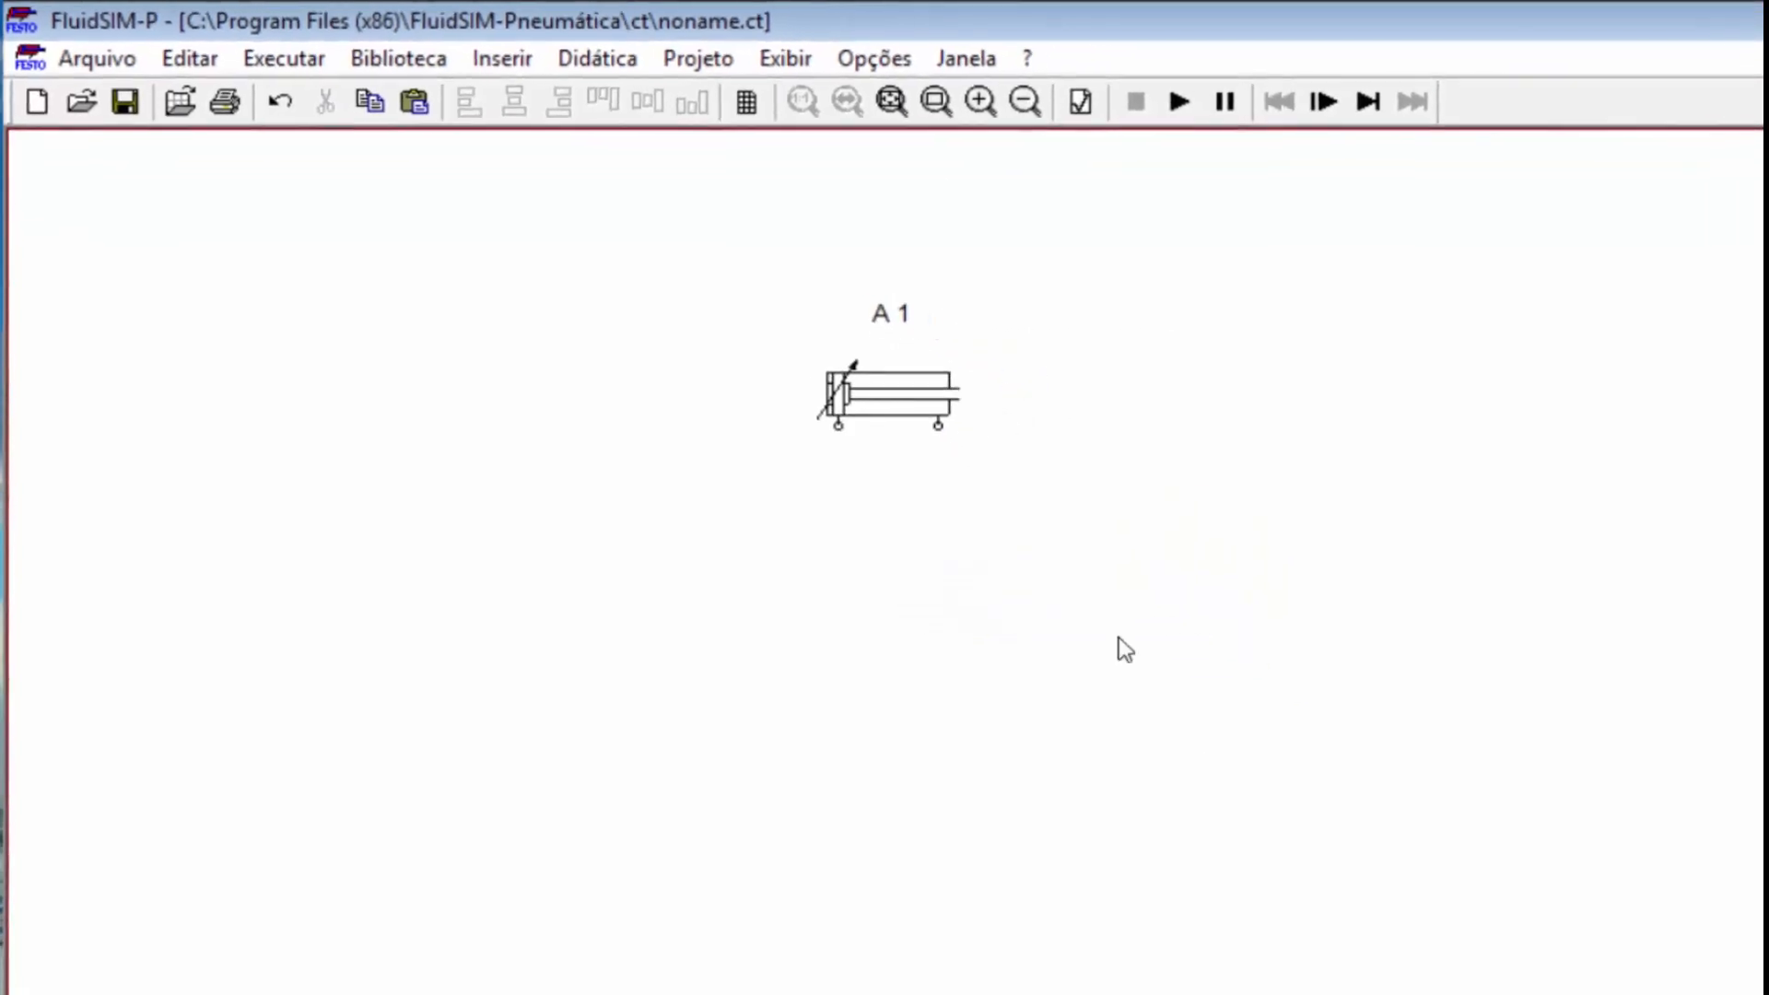
Step: Add ruler marks S1 at 0 mm and S2 at 100 mm to cylinder A 1
{"action": "double_click", "coordinate": [898, 406]}
{"action": "left_click", "coordinate": [1197, 734]}
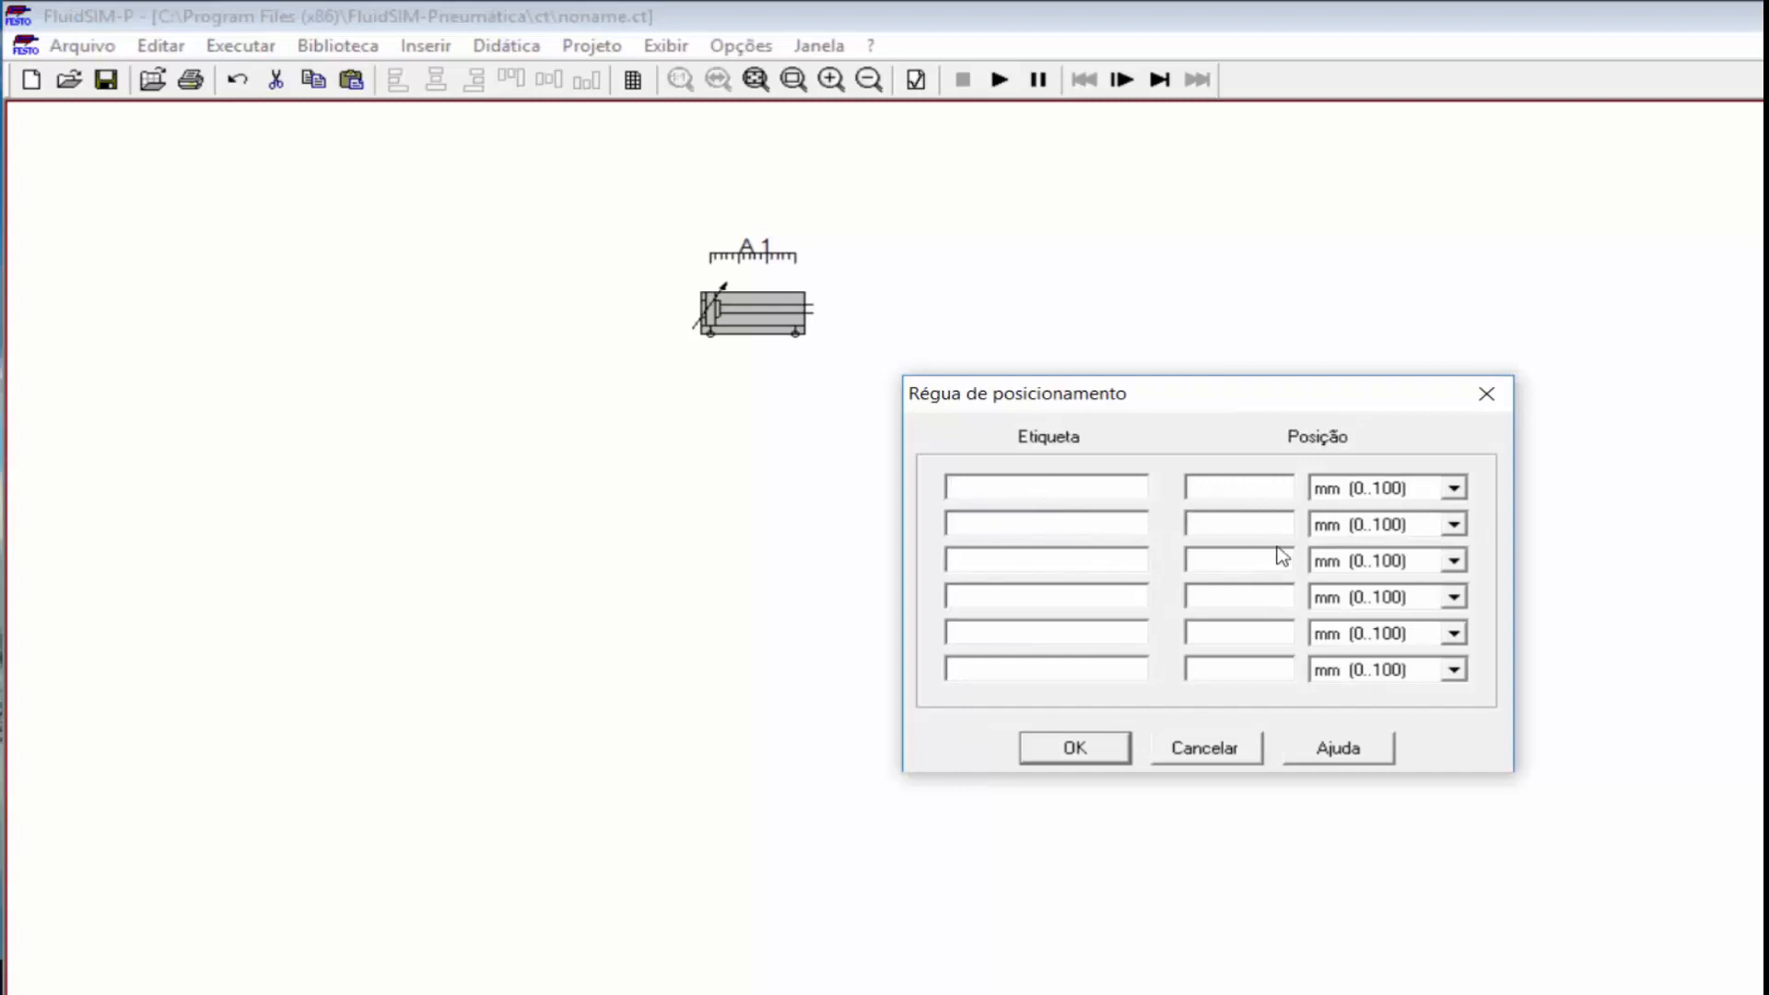
{"action": "left_click", "coordinate": [1453, 489]}
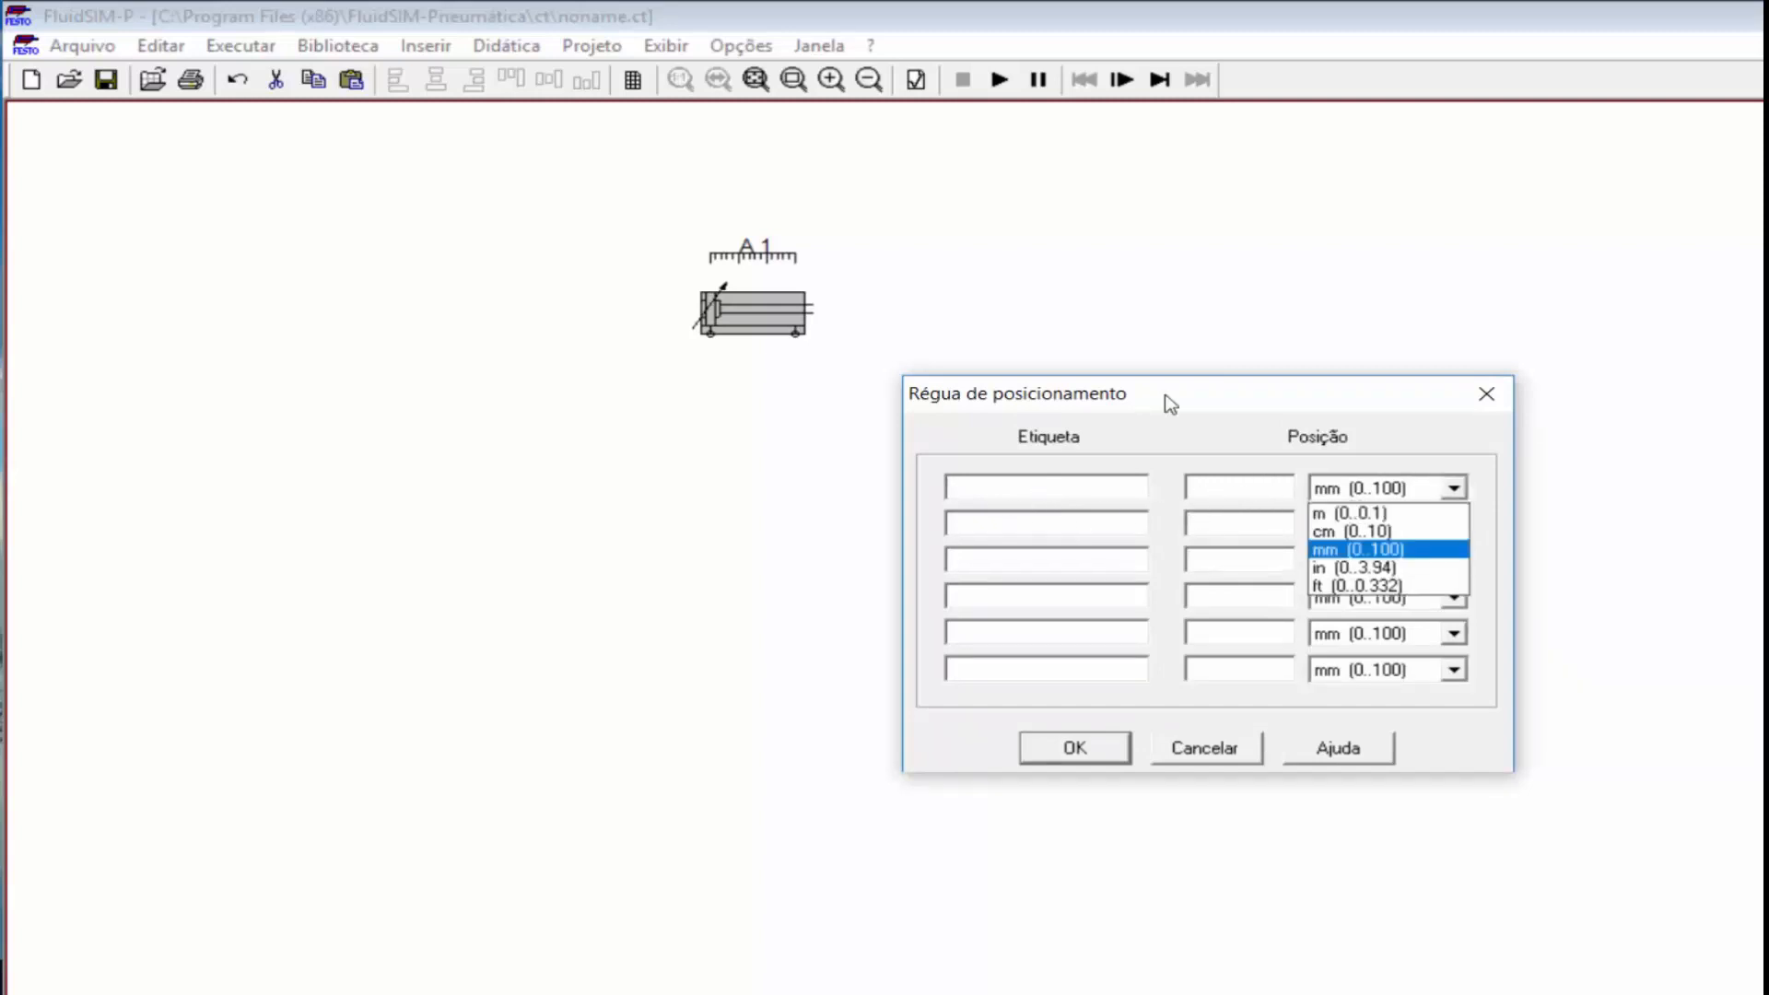
{"action": "left_click", "coordinate": [1434, 550]}
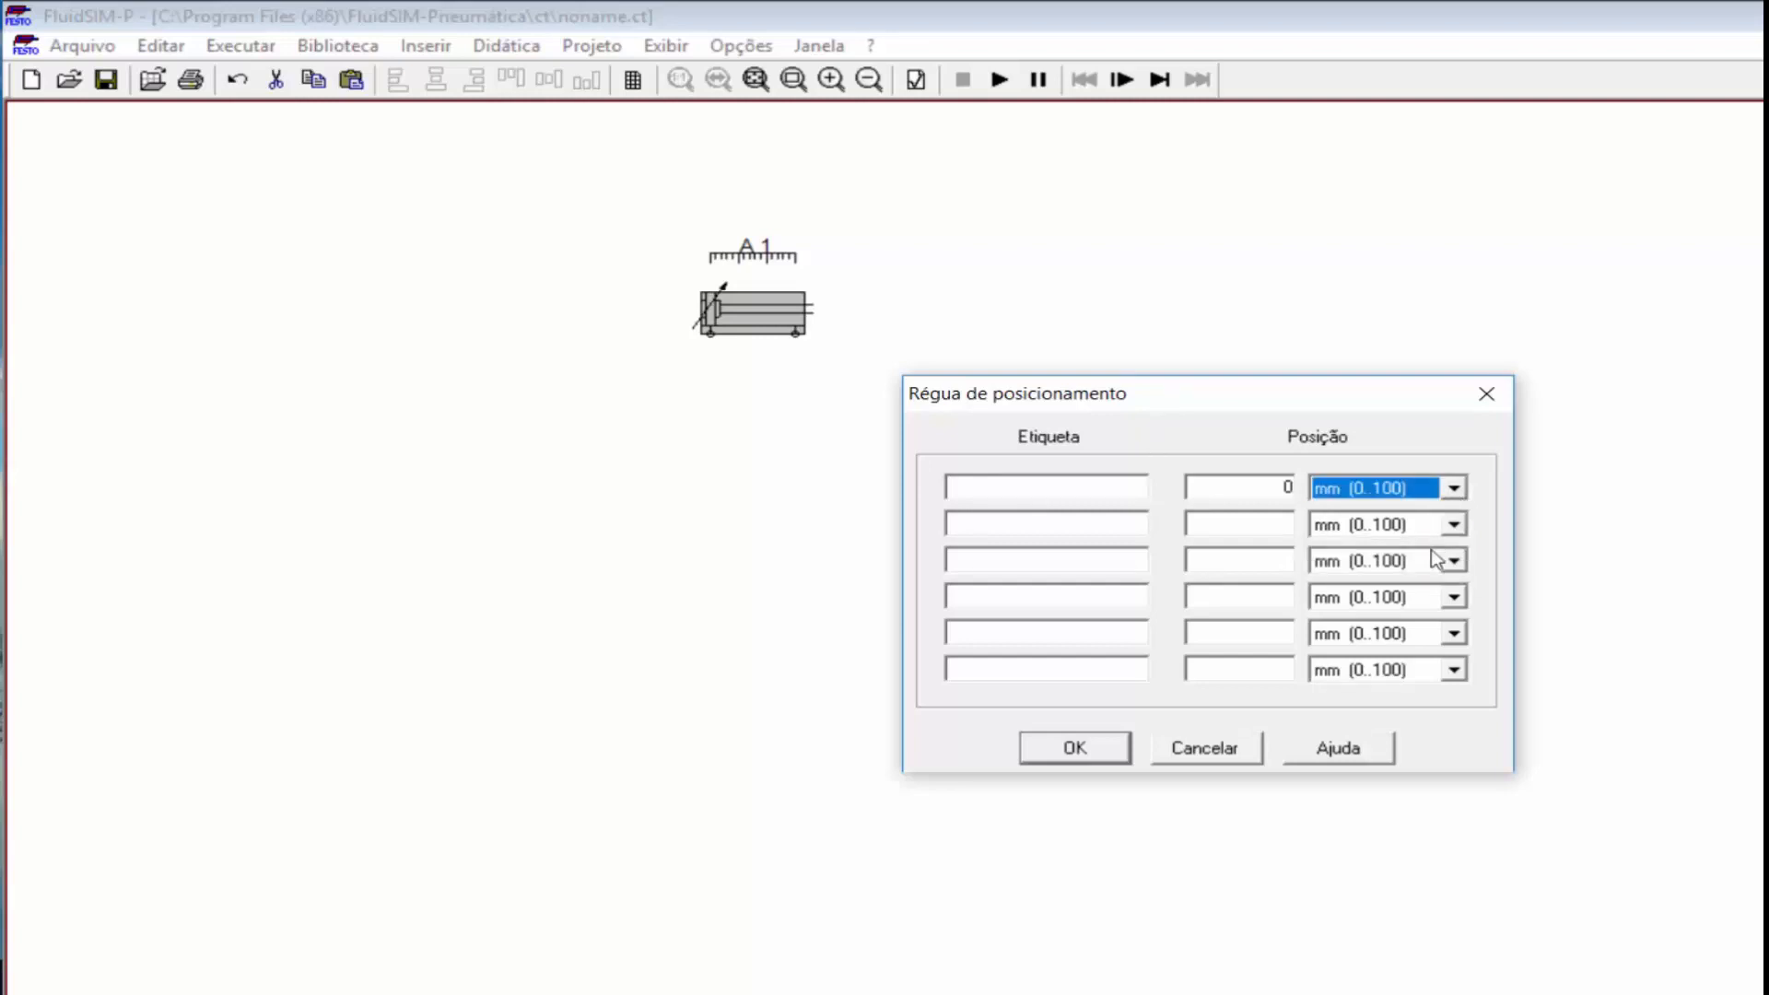
{"action": "left_click", "coordinate": [1454, 489]}
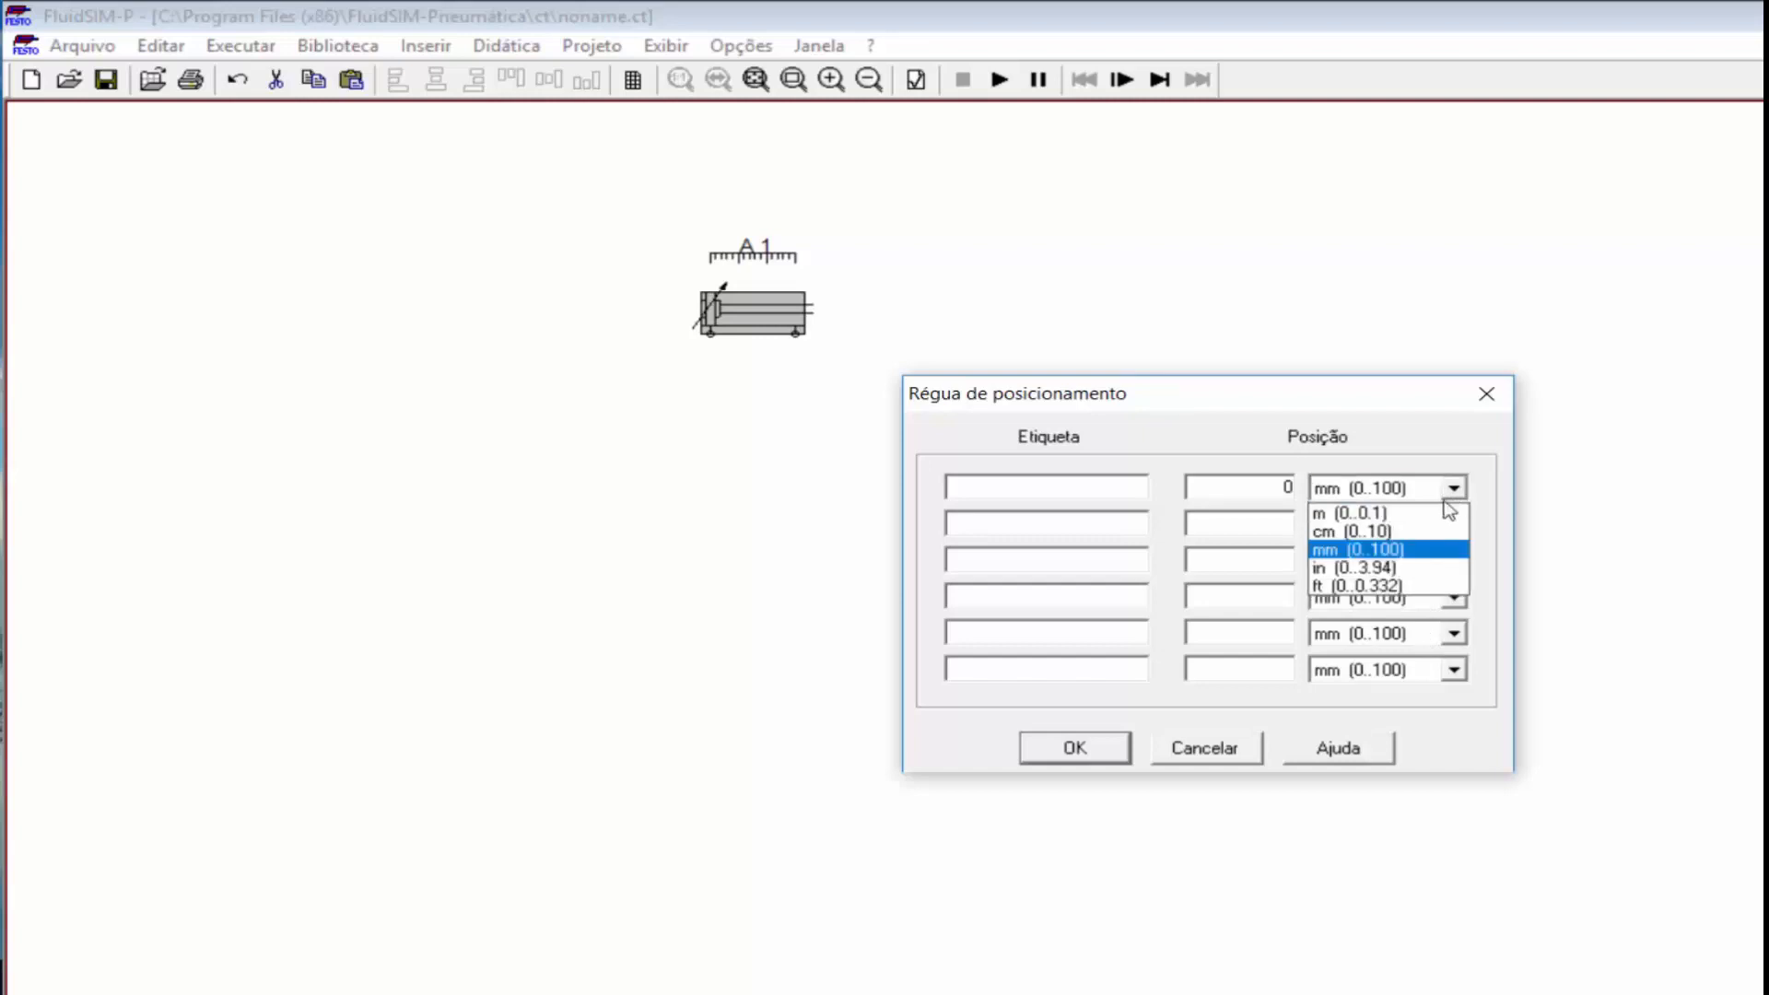
{"action": "left_click", "coordinate": [1165, 386]}
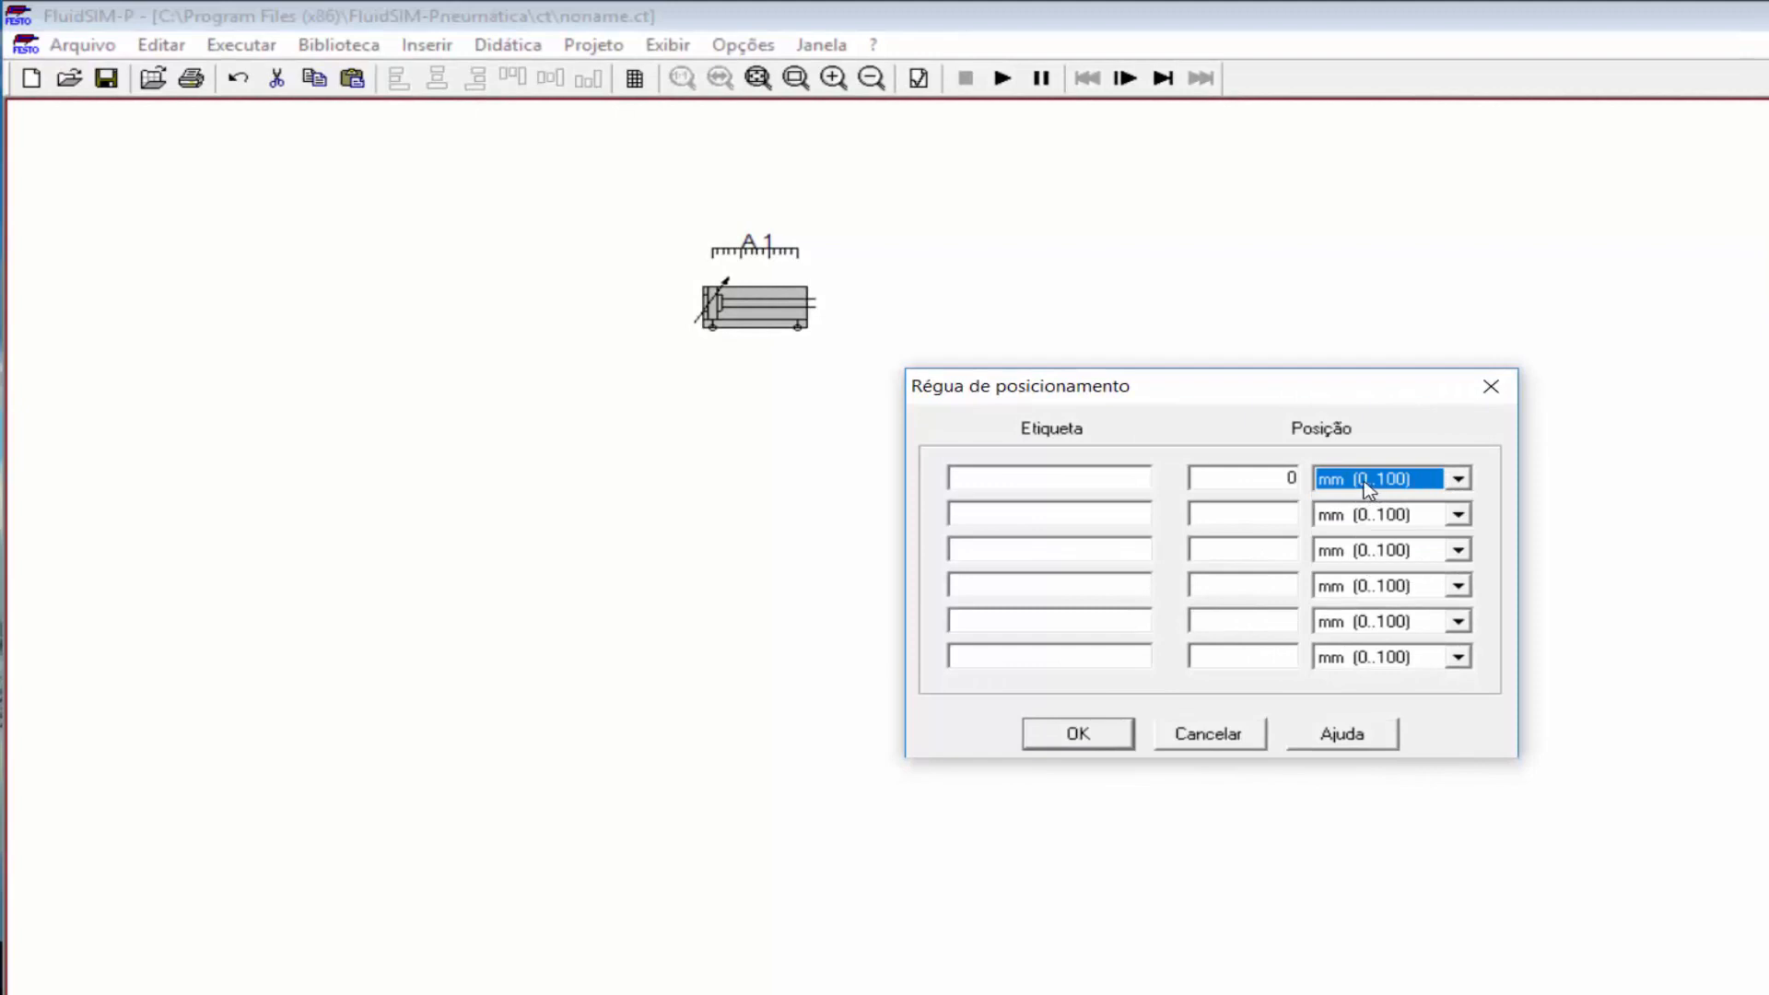
{"action": "left_click", "coordinate": [1138, 475]}
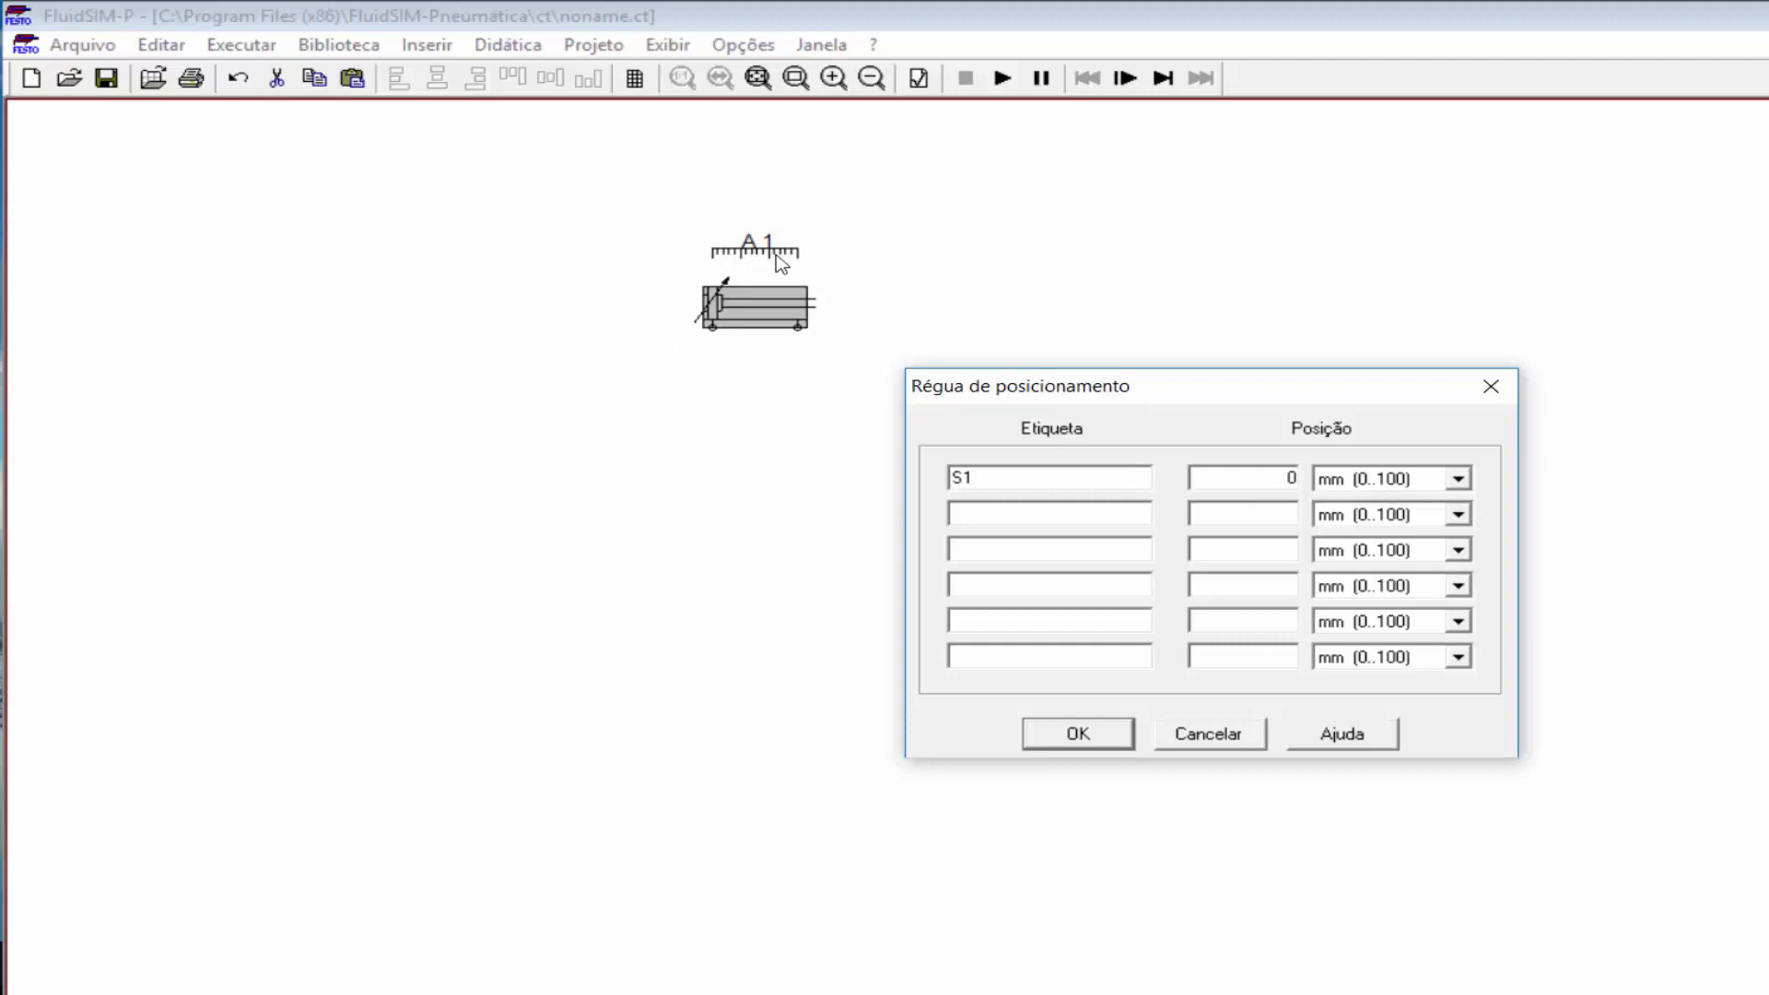
{"action": "left_click", "coordinate": [995, 518]}
{"action": "left_click", "coordinate": [1074, 737]}
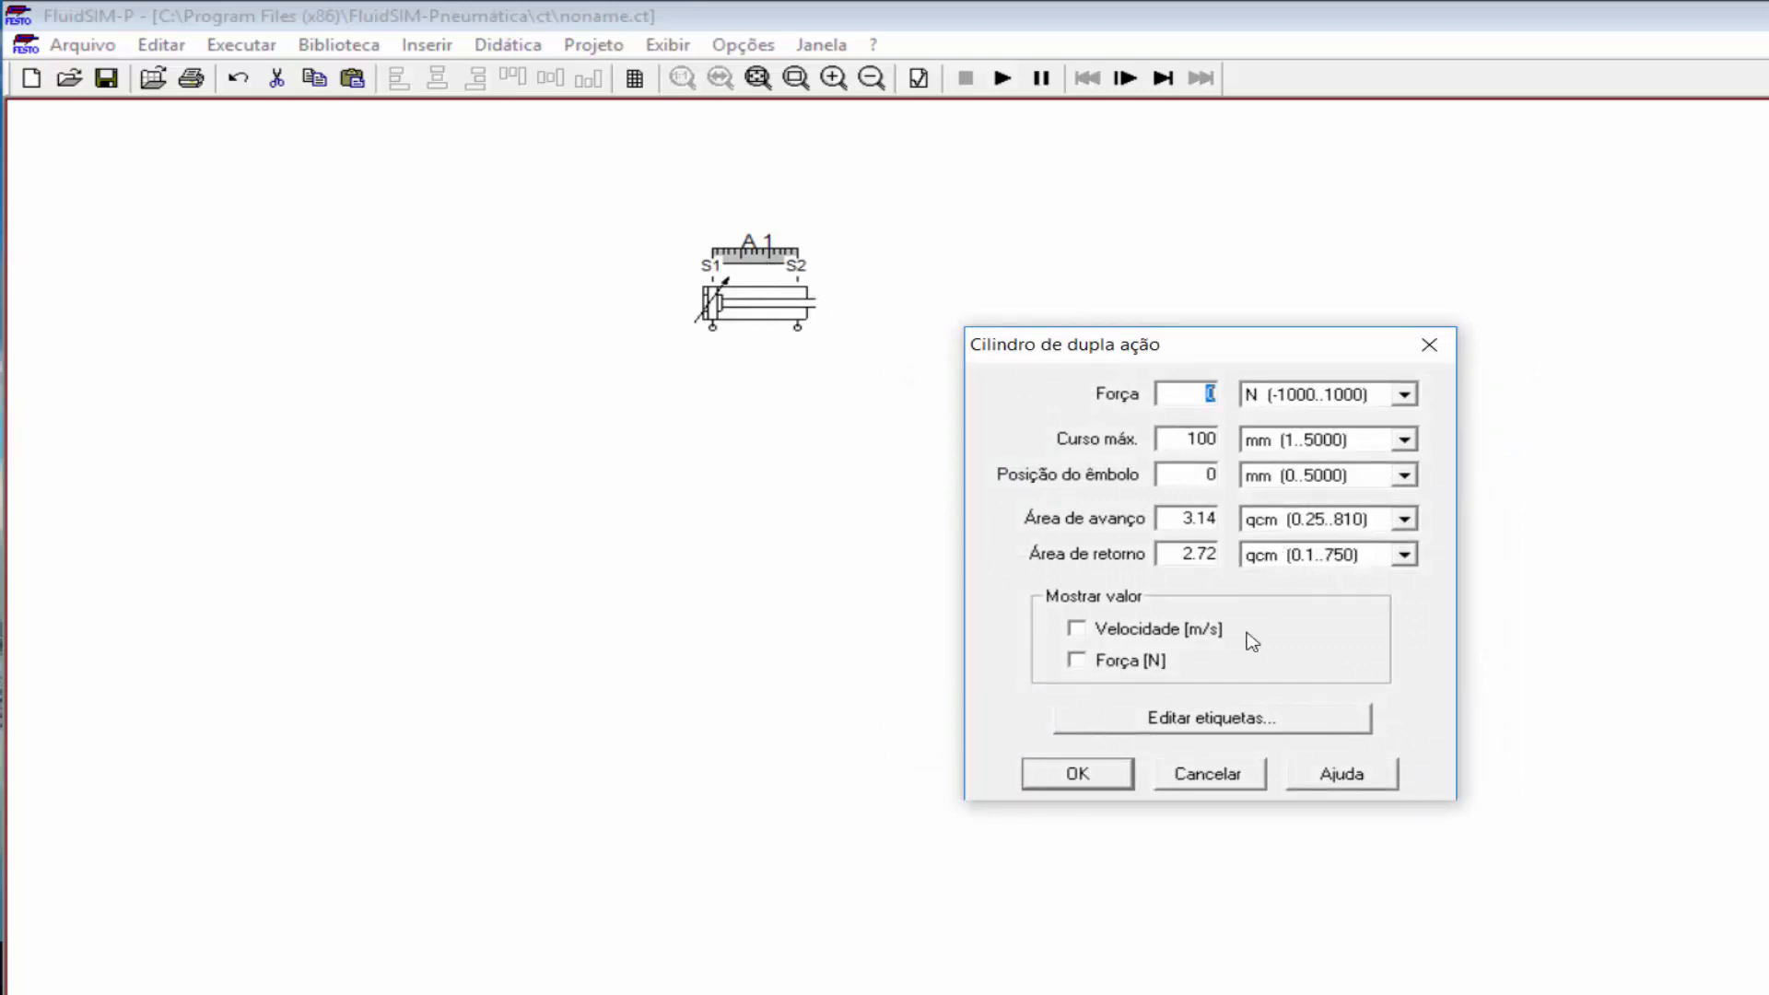
Step: Try S2 at 90 mm, restore it to 100 mm, and close the cylinder properties
{"action": "left_click", "coordinate": [1226, 723]}
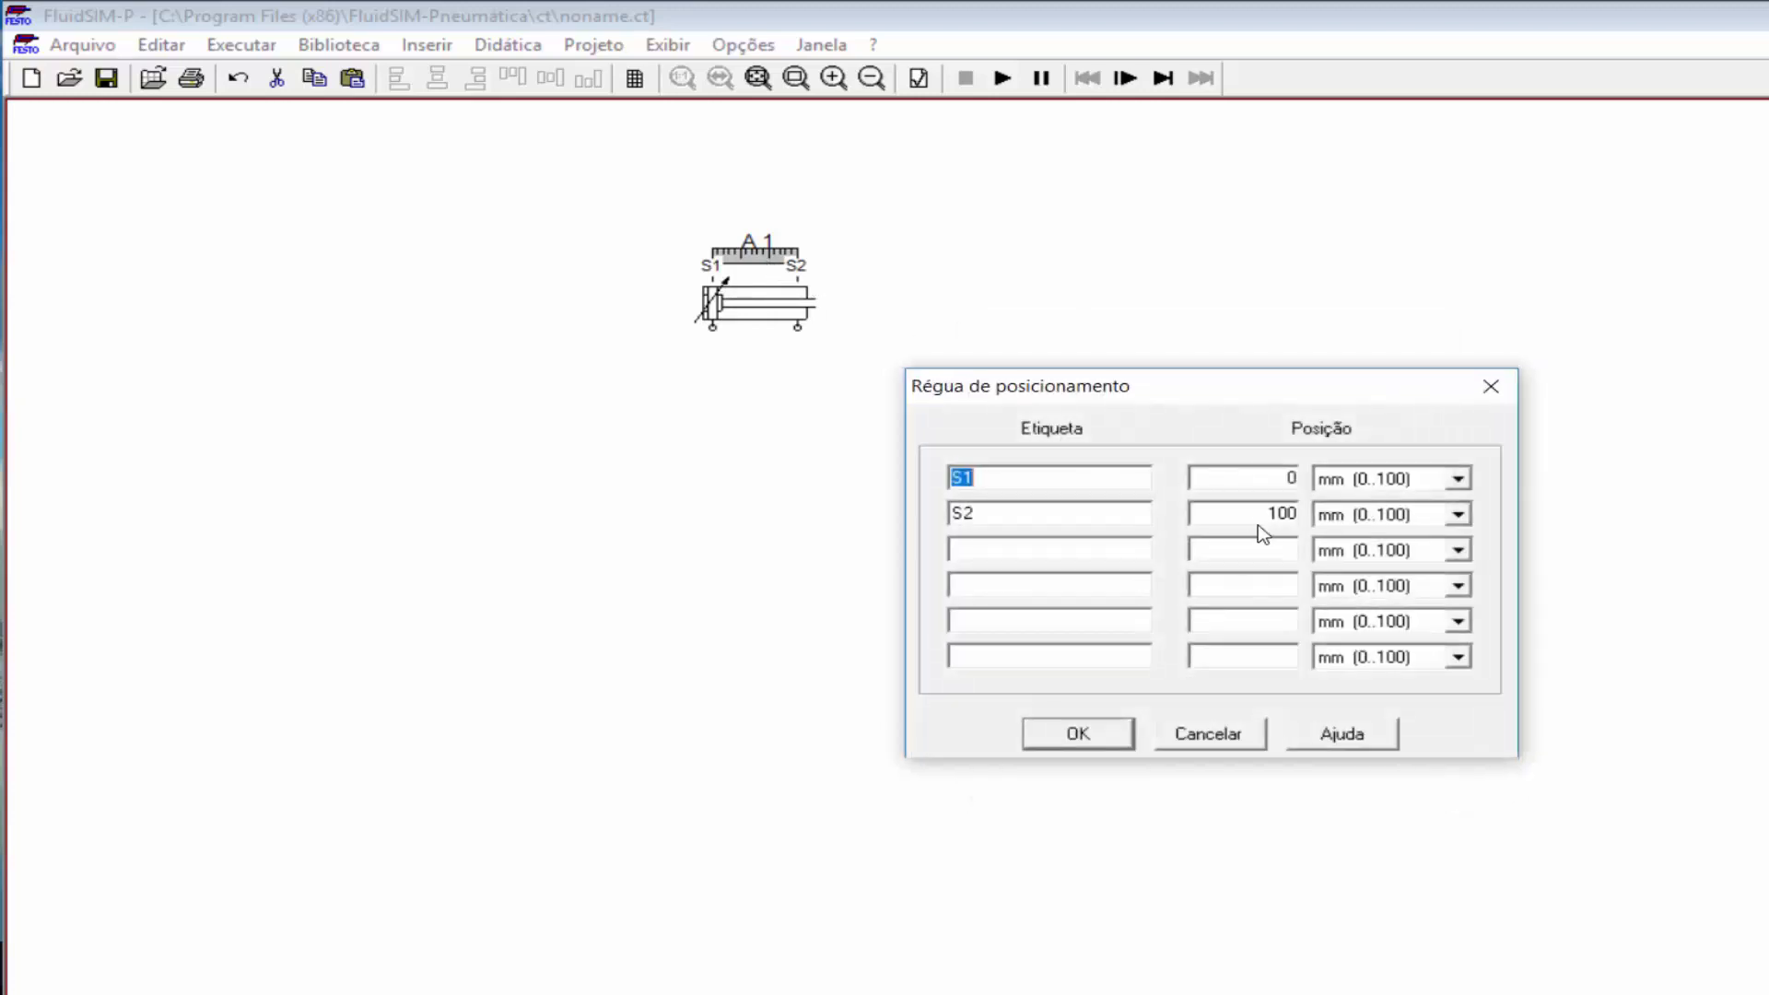
{"action": "left_click_drag", "start_coordinate": [1261, 514], "coordinate": [1310, 520]}
{"action": "type", "text": "90"}
{"action": "left_click", "coordinate": [1110, 739]}
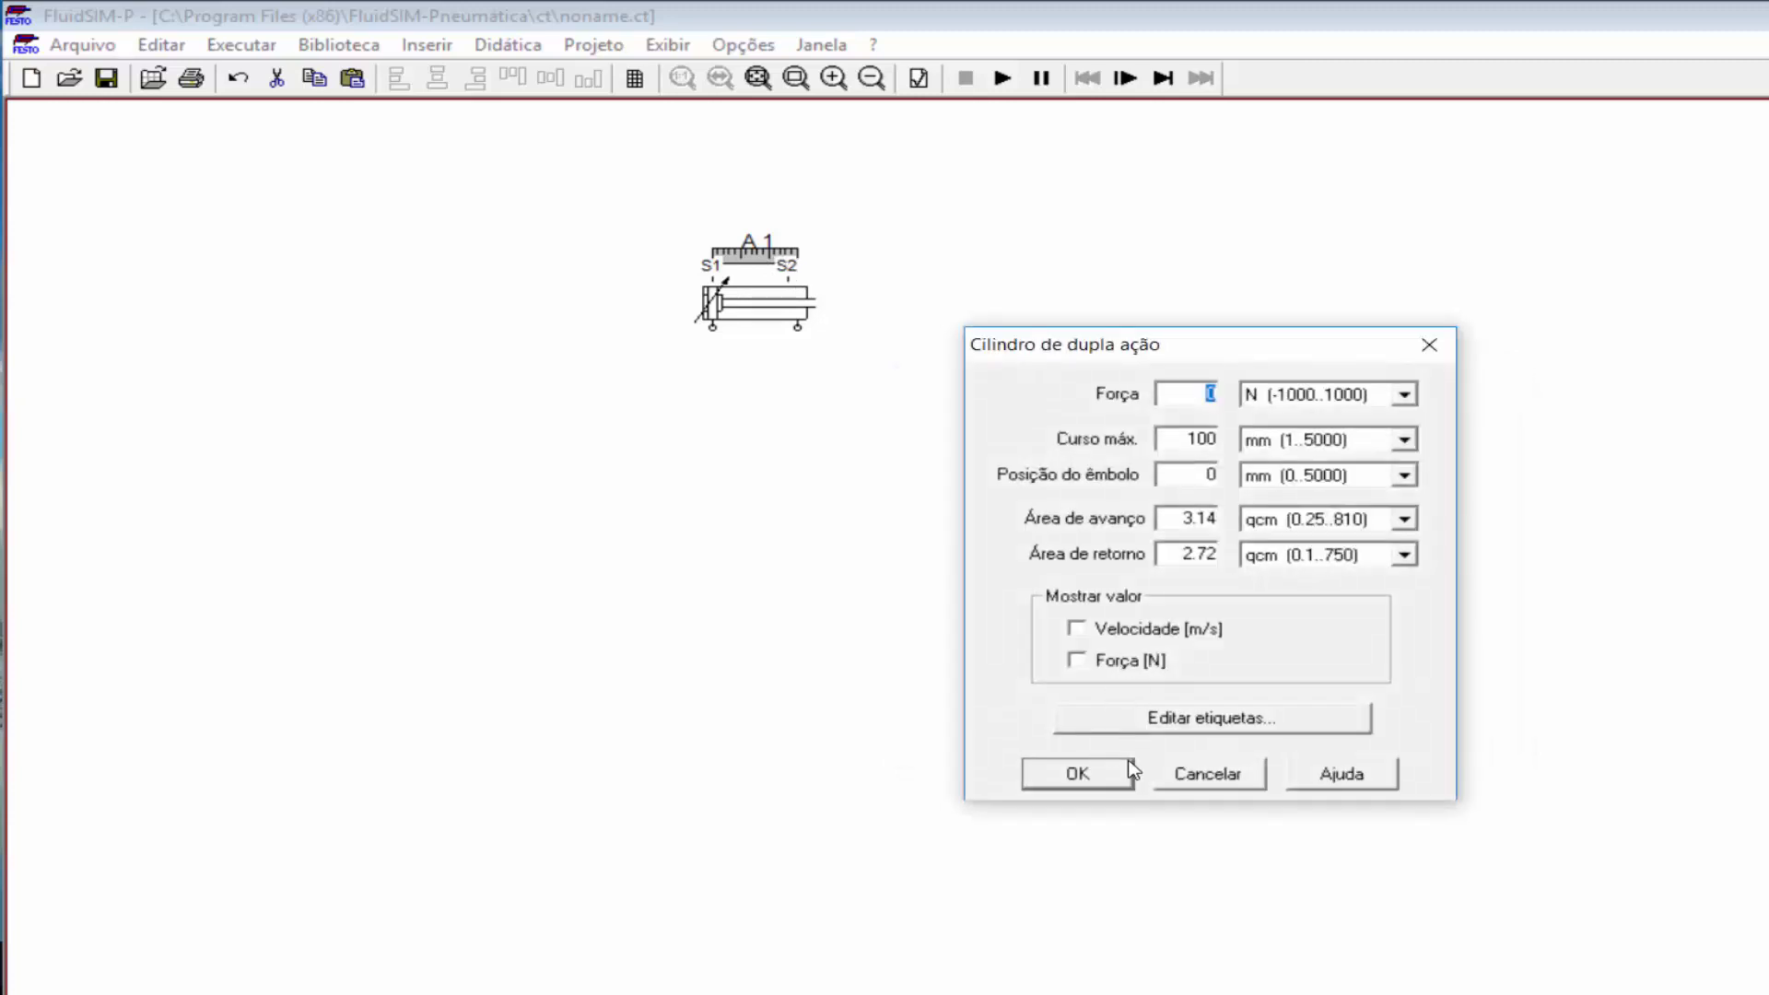
{"action": "left_click", "coordinate": [1158, 737]}
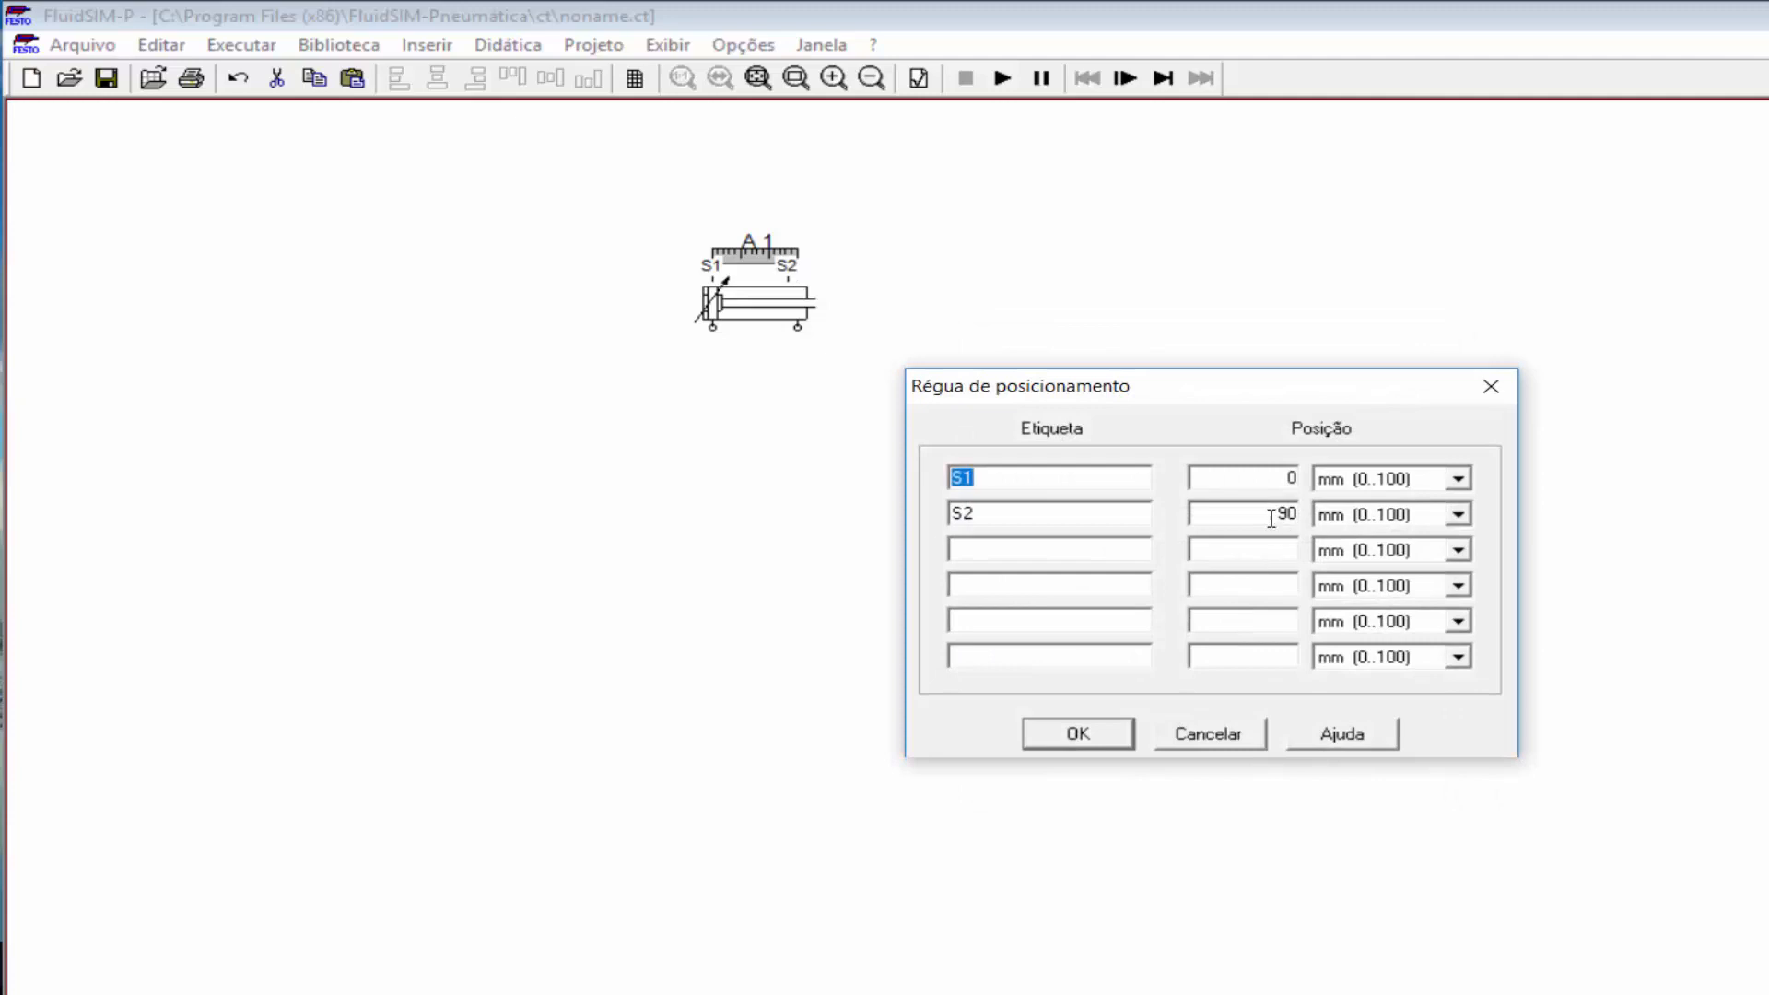
{"action": "left_click_drag", "start_coordinate": [1273, 514], "coordinate": [1324, 517]}
{"action": "type", "text": "100"}
{"action": "left_click", "coordinate": [1125, 733]}
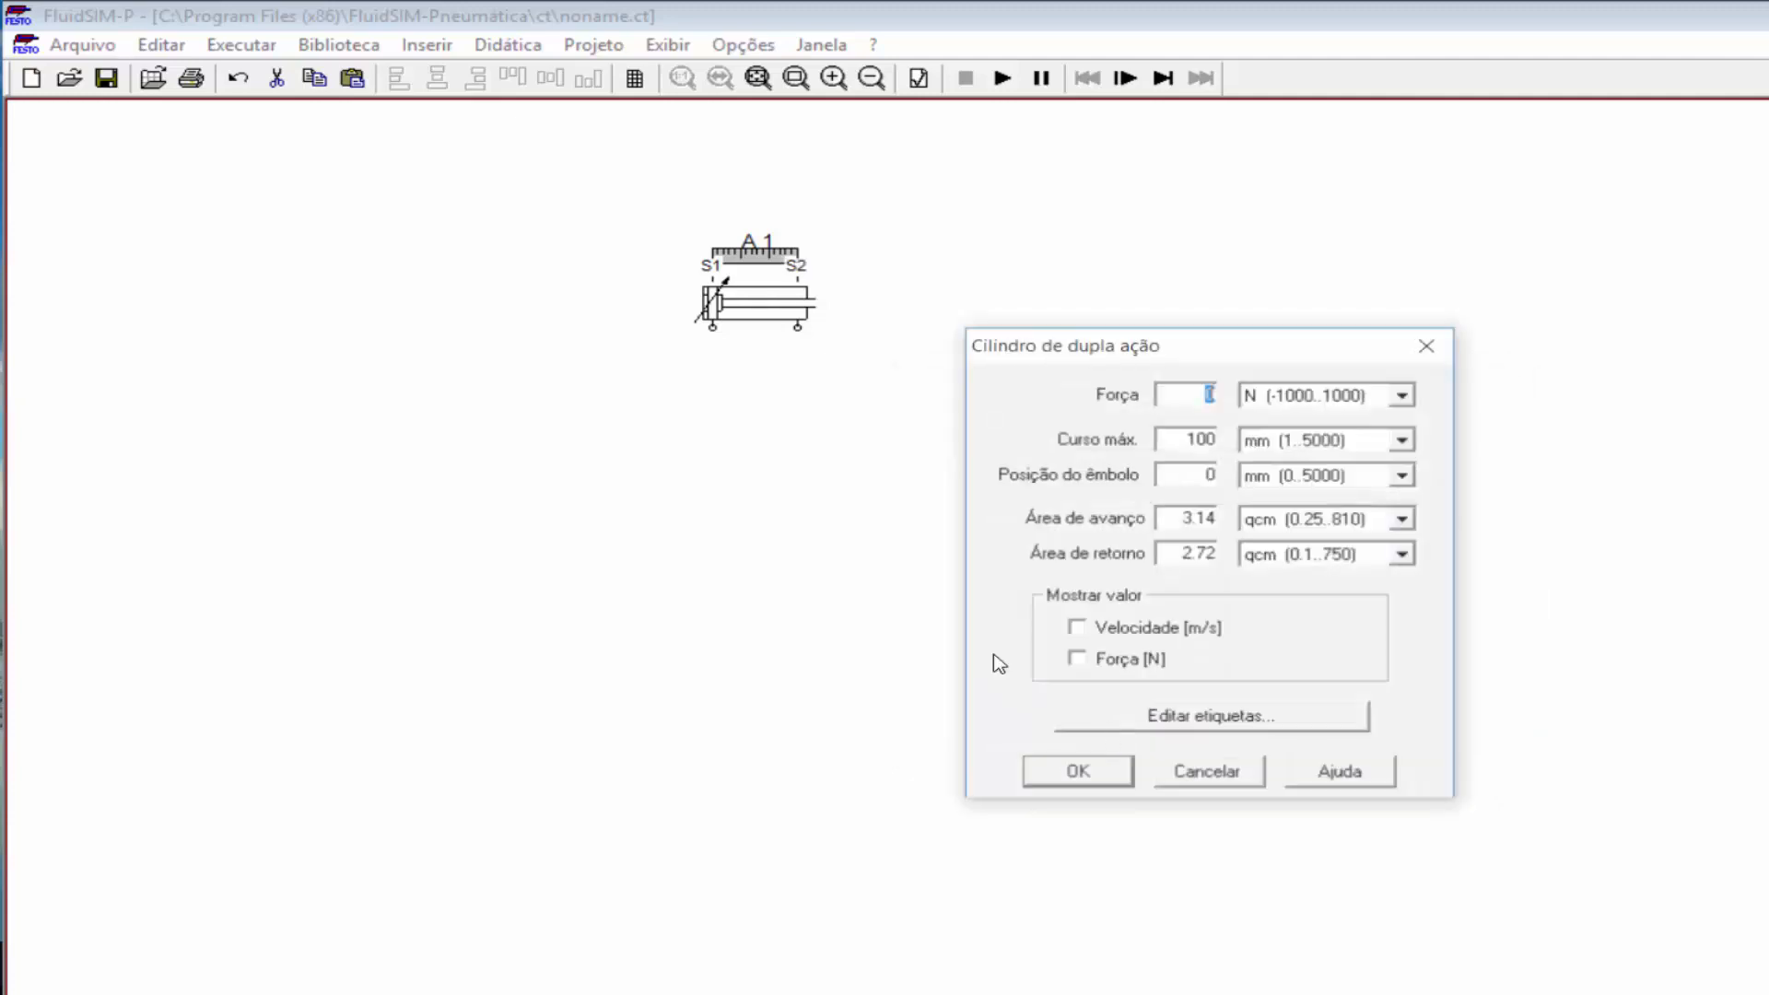
{"action": "left_click", "coordinate": [1091, 774]}
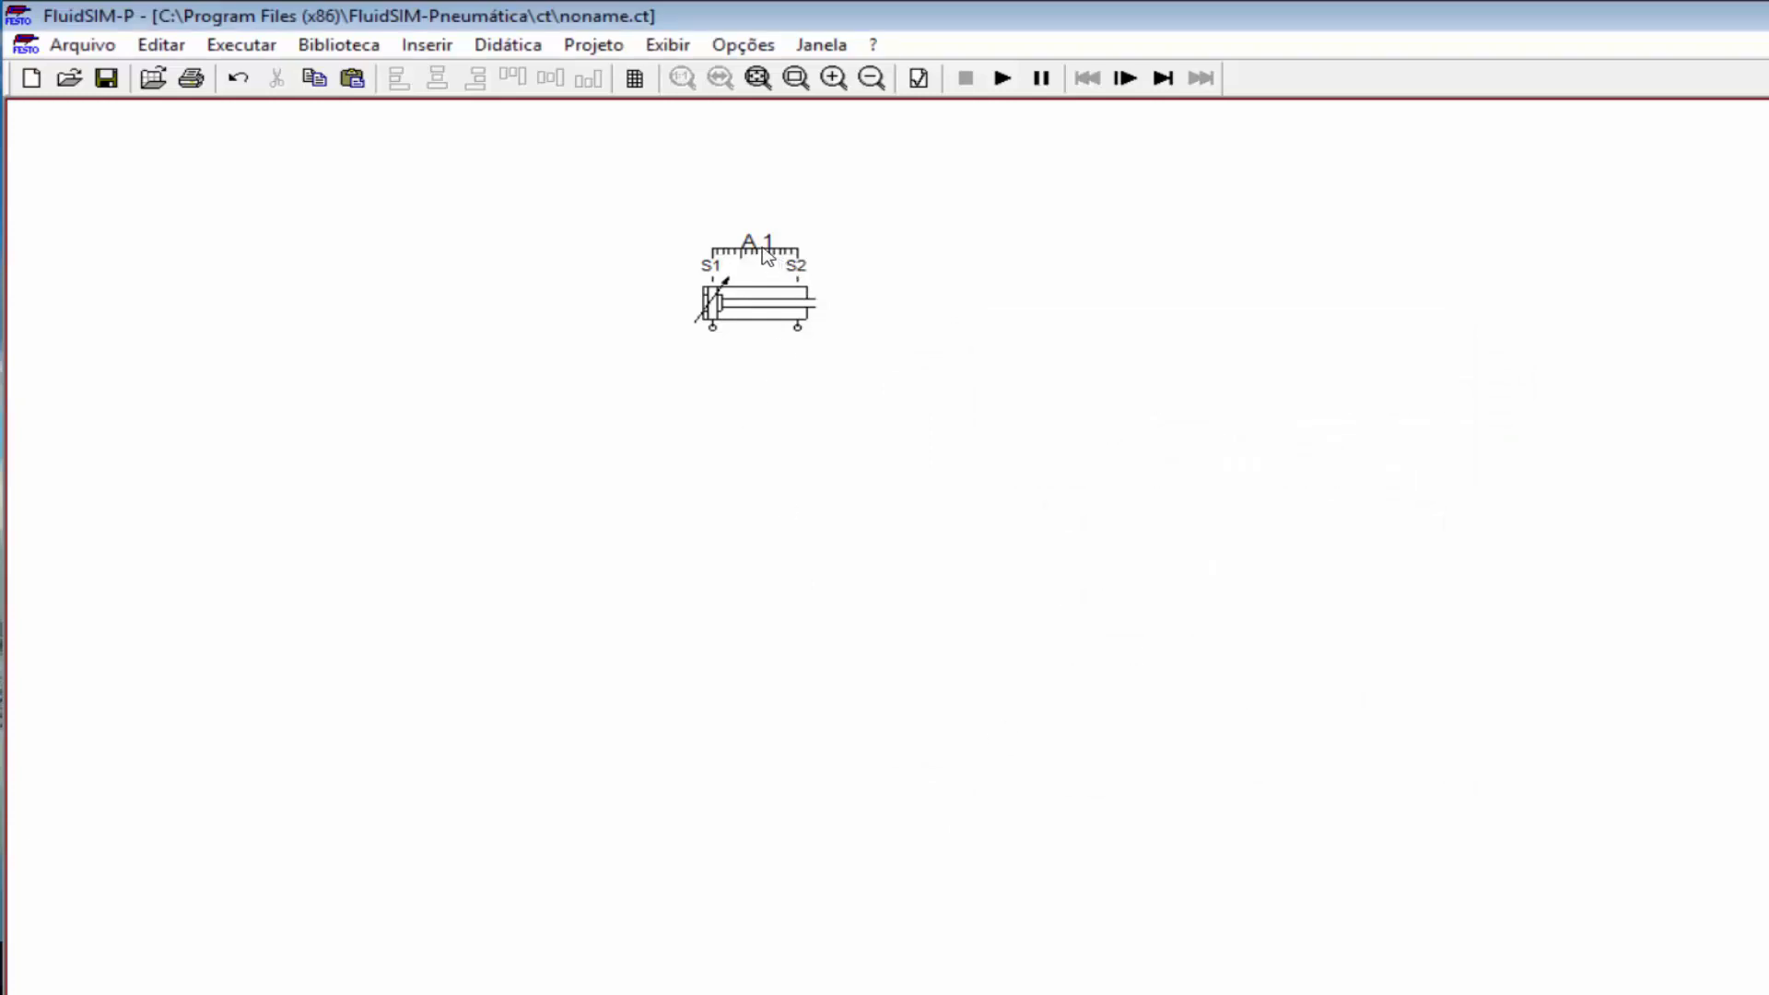
Step: Duplicate cylinder A 1 with its label beside it and relabel the copy 'A 2'
{"action": "left_click_drag", "start_coordinate": [757, 234], "coordinate": [757, 215]}
{"action": "left_click_drag", "start_coordinate": [669, 191], "coordinate": [1097, 485]}
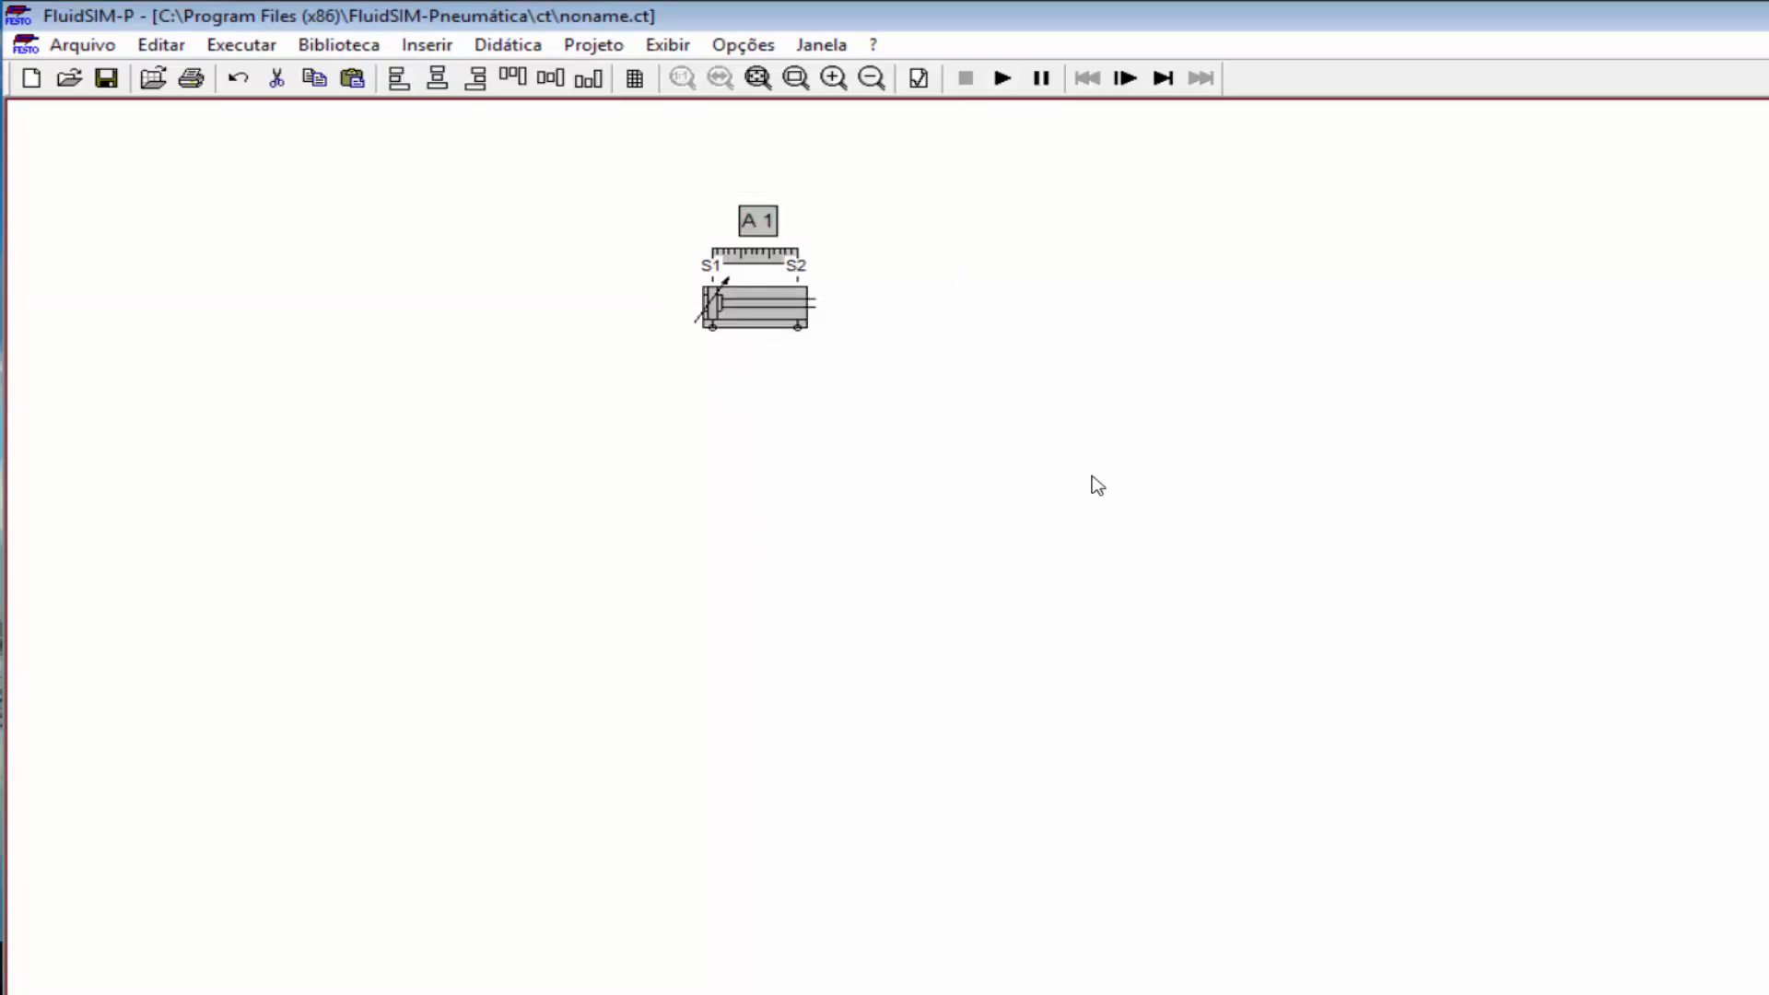
{"action": "key", "text": "ctrl+v"}
{"action": "left_click_drag", "start_coordinate": [1220, 684], "coordinate": [997, 303]}
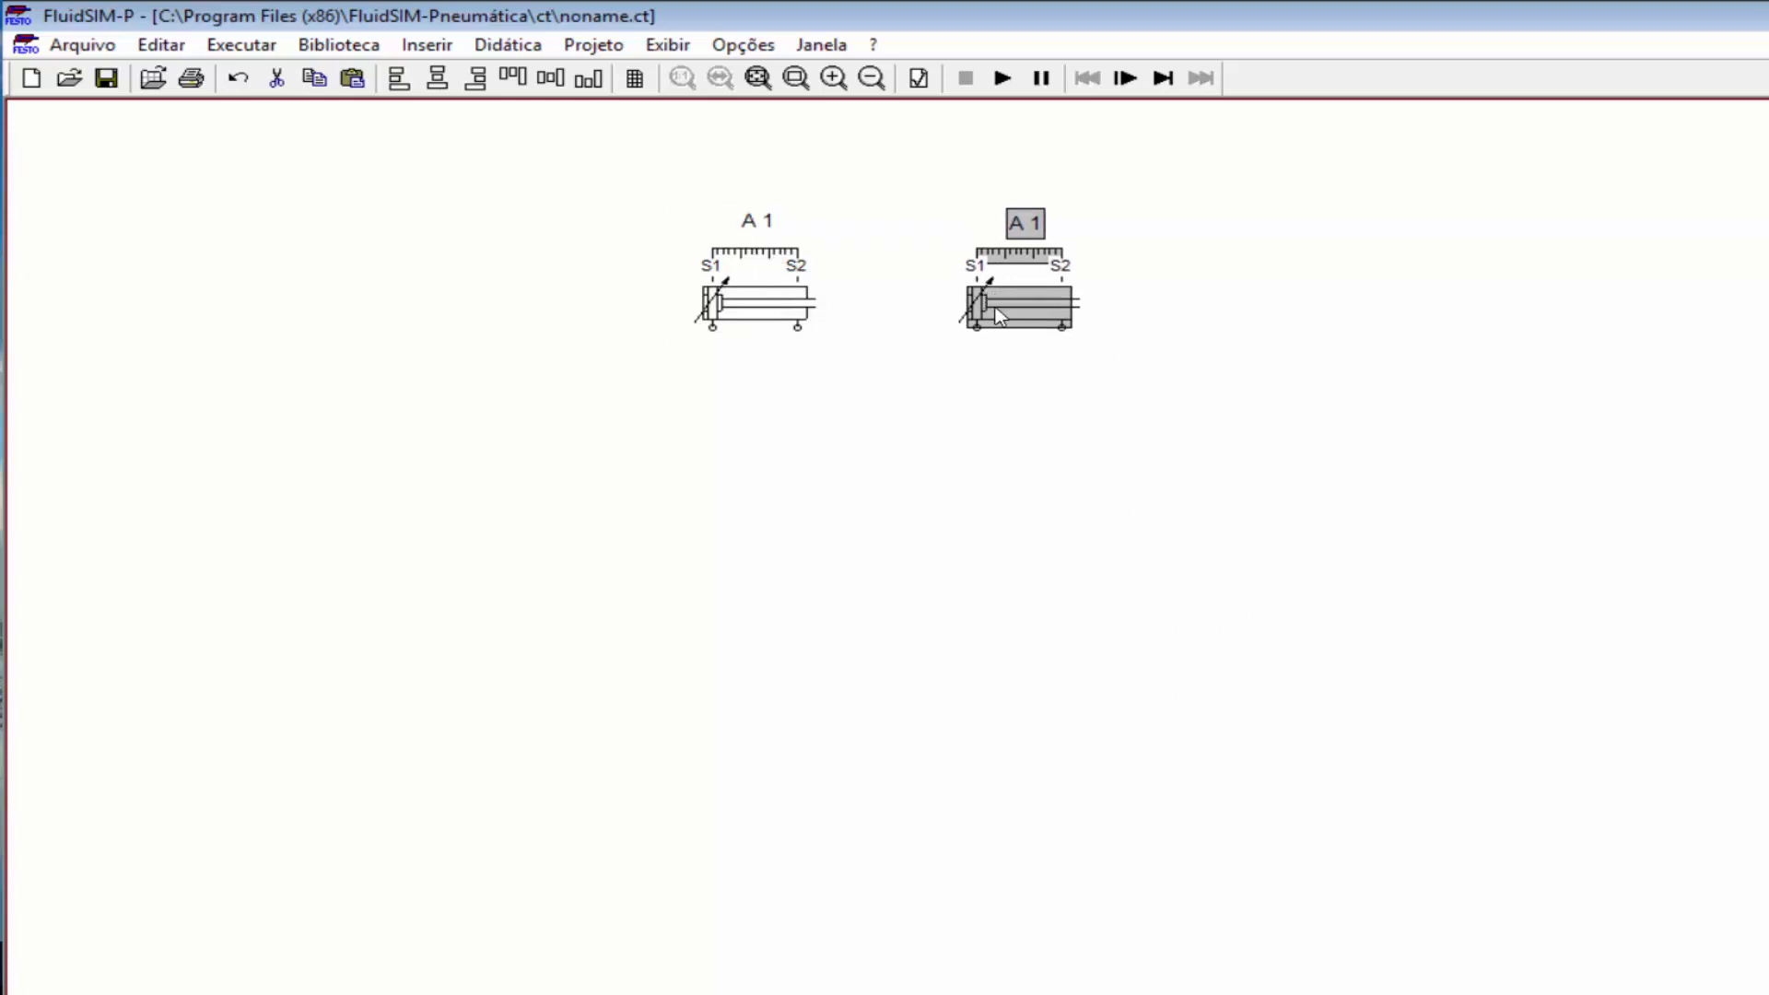
{"action": "left_click", "coordinate": [995, 387]}
{"action": "left_click", "coordinate": [1036, 230]}
{"action": "double_click", "coordinate": [1025, 224]}
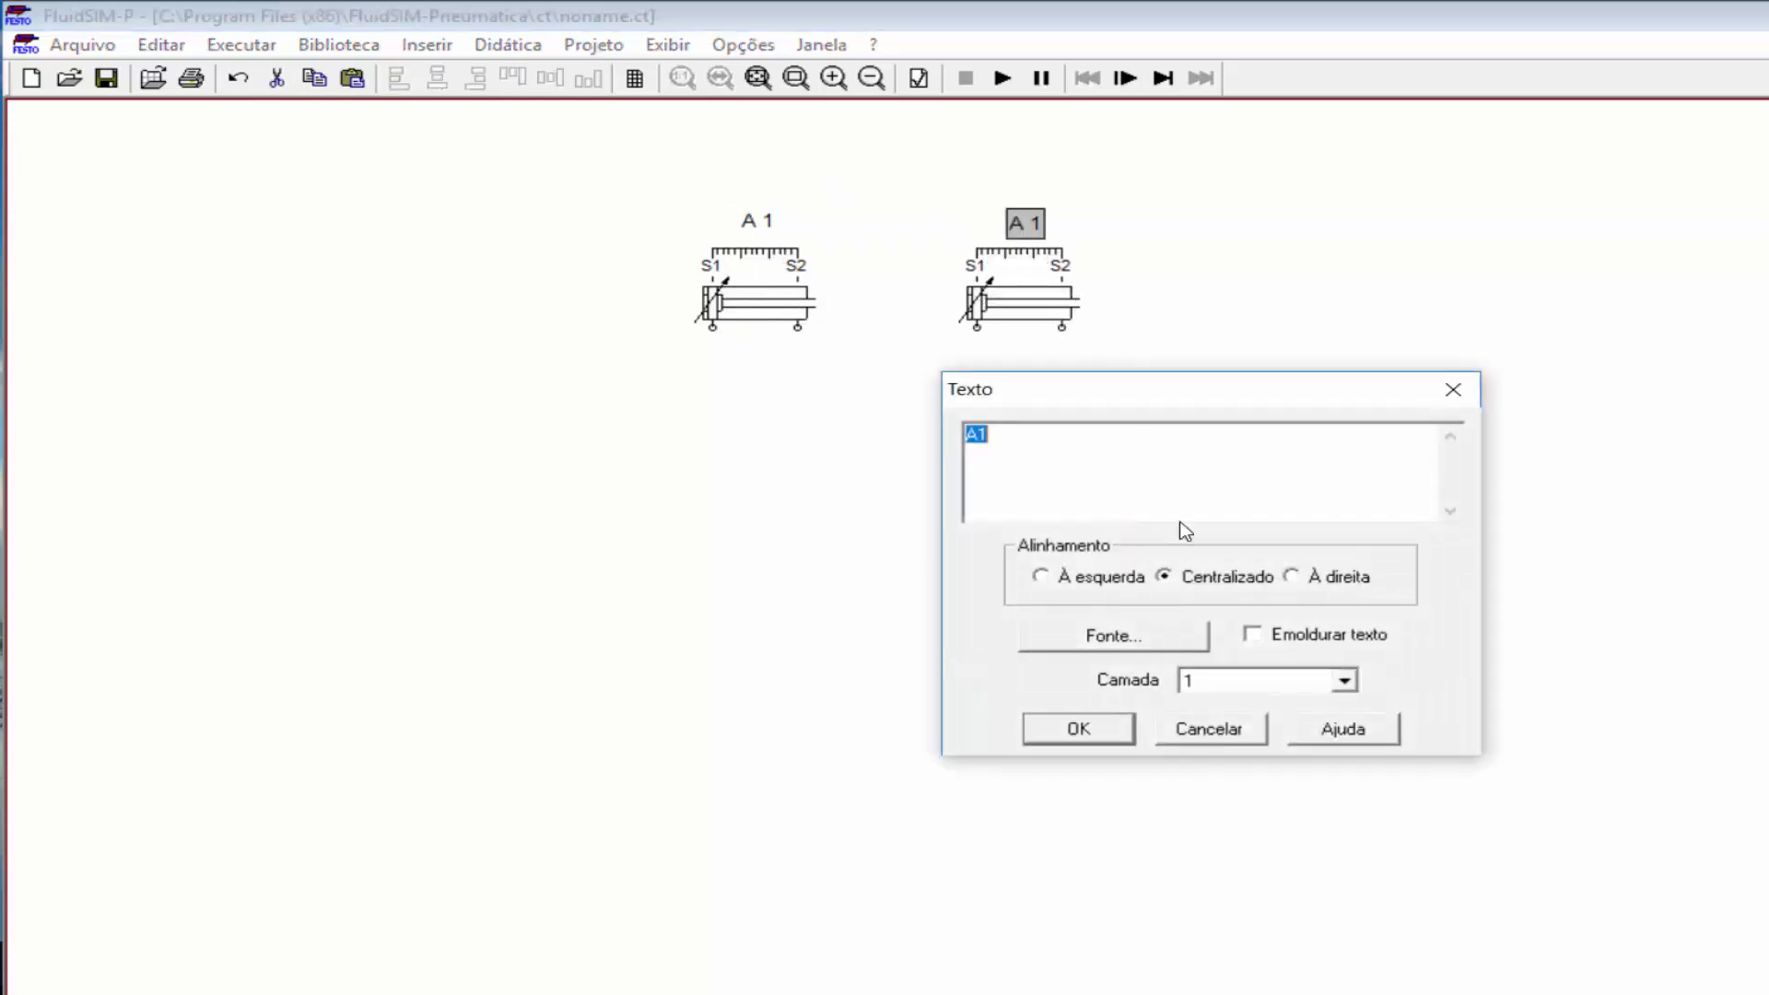
{"action": "left_click", "coordinate": [997, 442]}
{"action": "left_click", "coordinate": [1117, 732]}
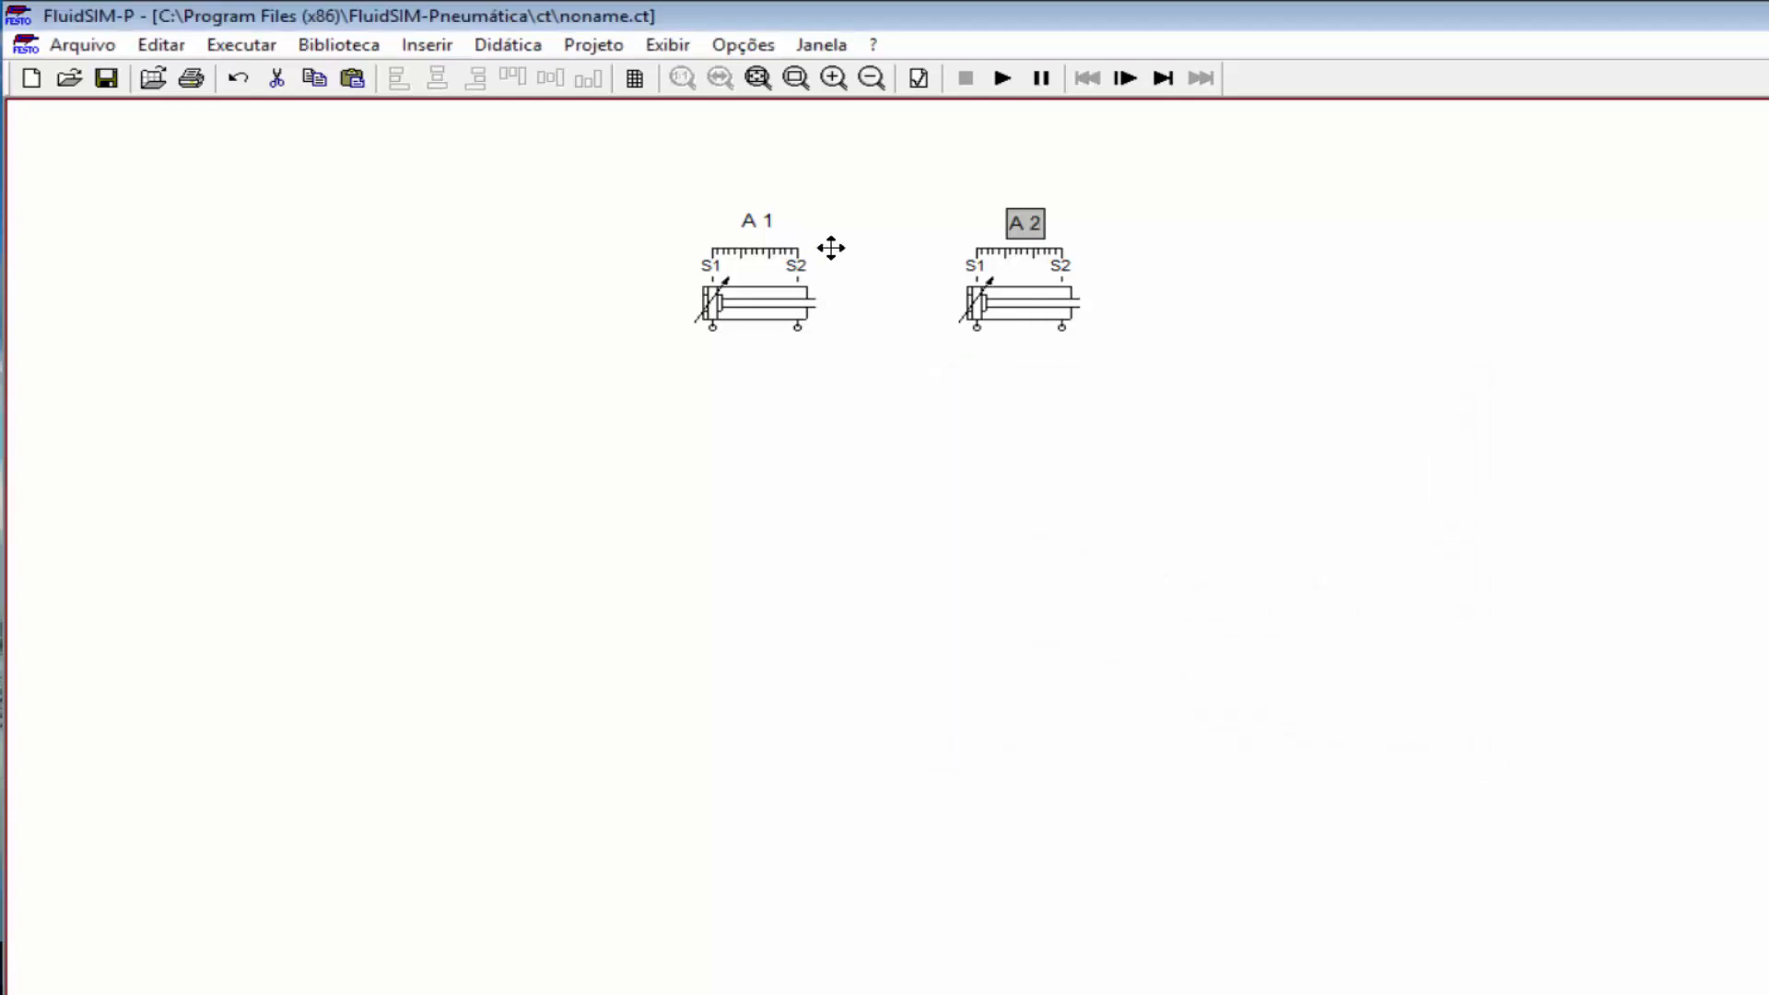
Step: Name the copied cylinder's ruler marks S3 and S4
{"action": "double_click", "coordinate": [1022, 304]}
{"action": "left_click", "coordinate": [1255, 720]}
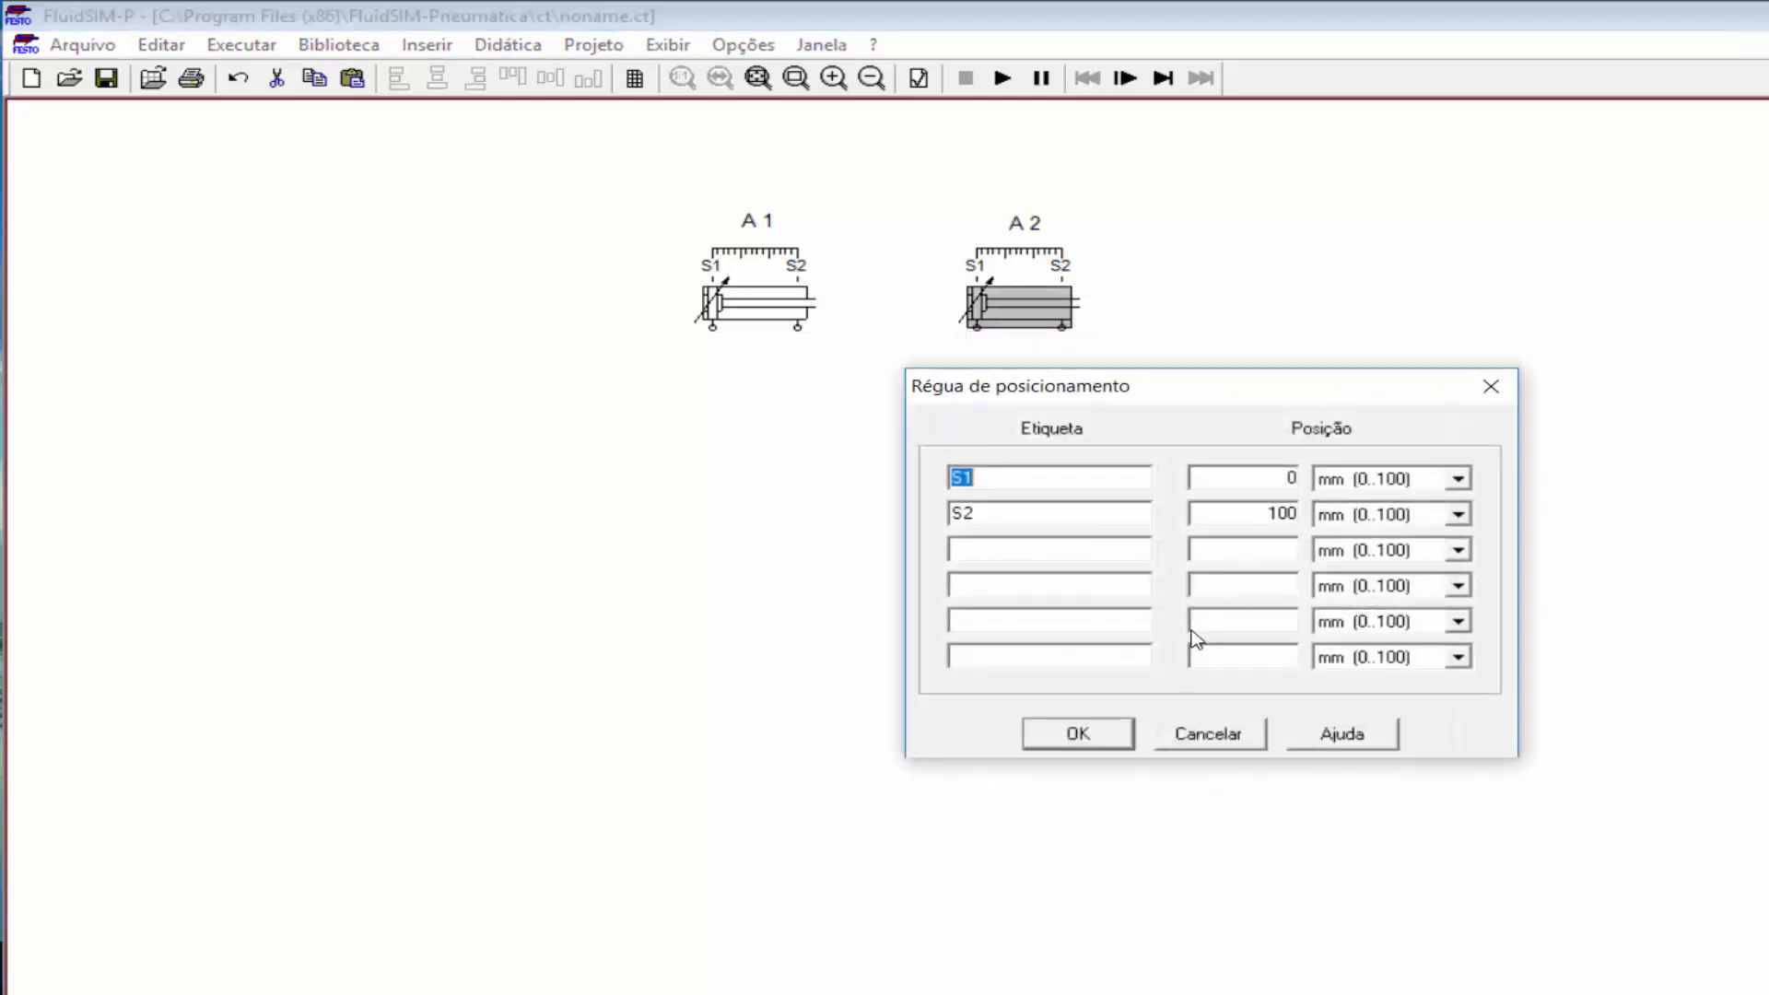
{"action": "key", "text": "Right"}
{"action": "left_click", "coordinate": [1076, 741]}
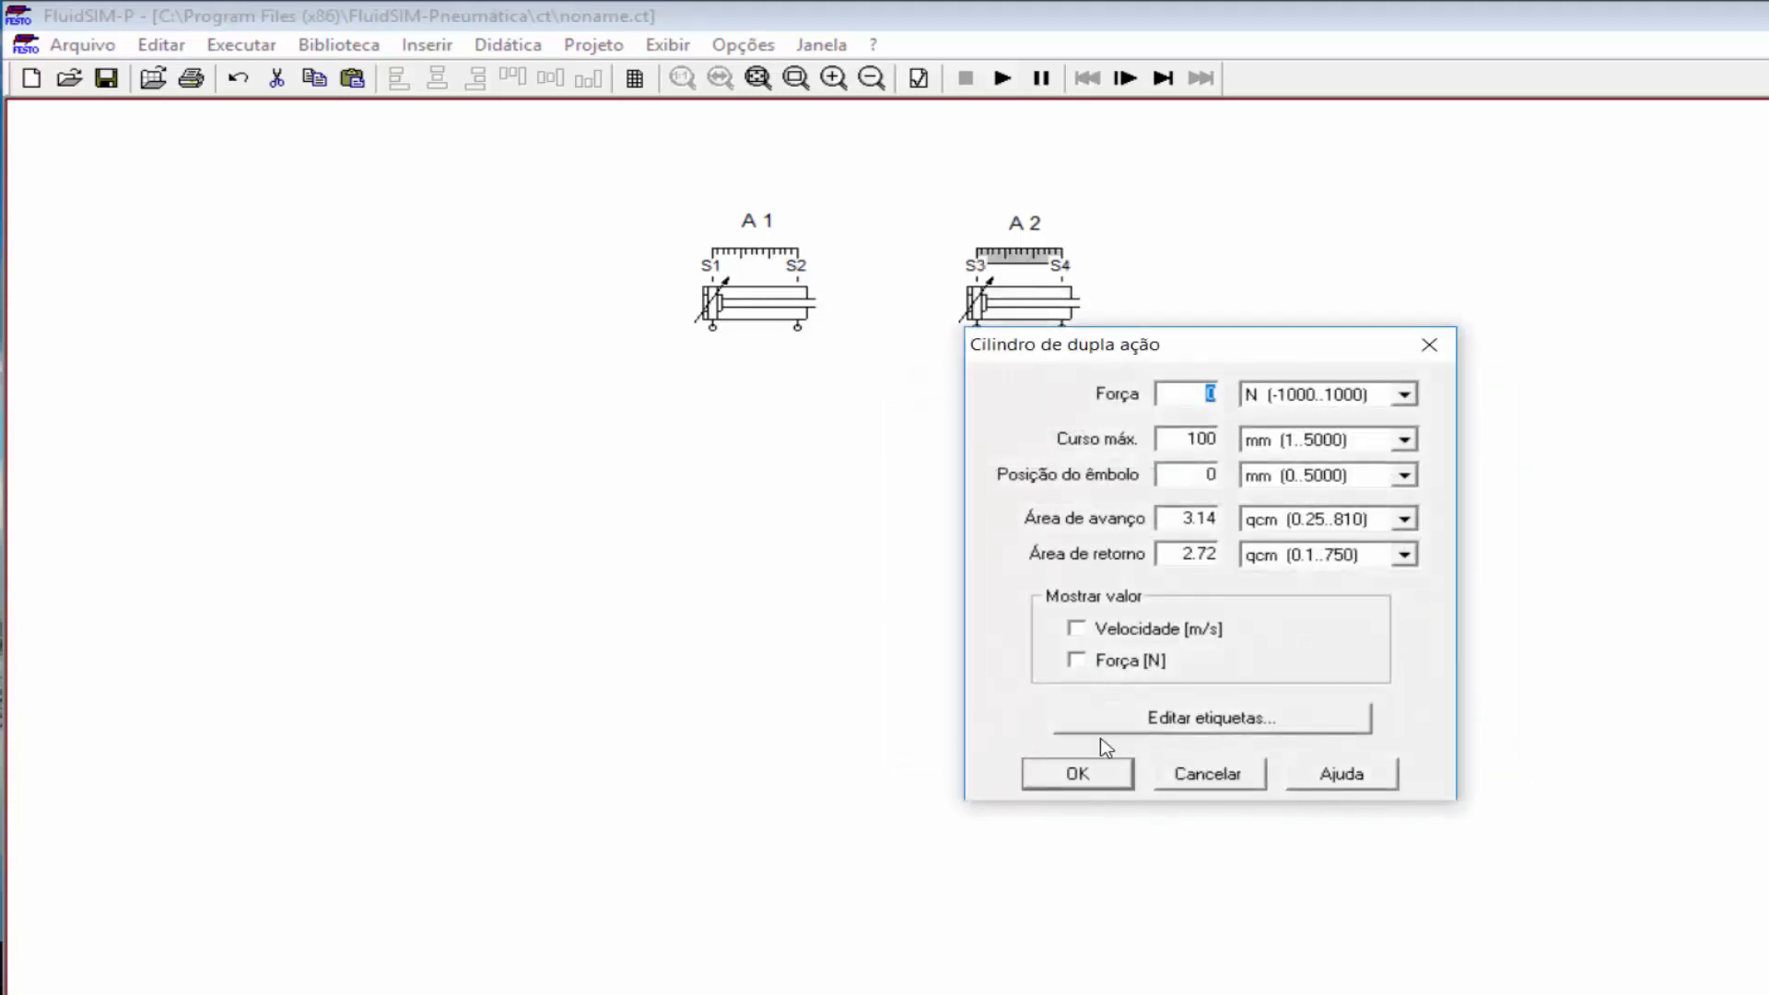
{"action": "key", "text": "Return"}
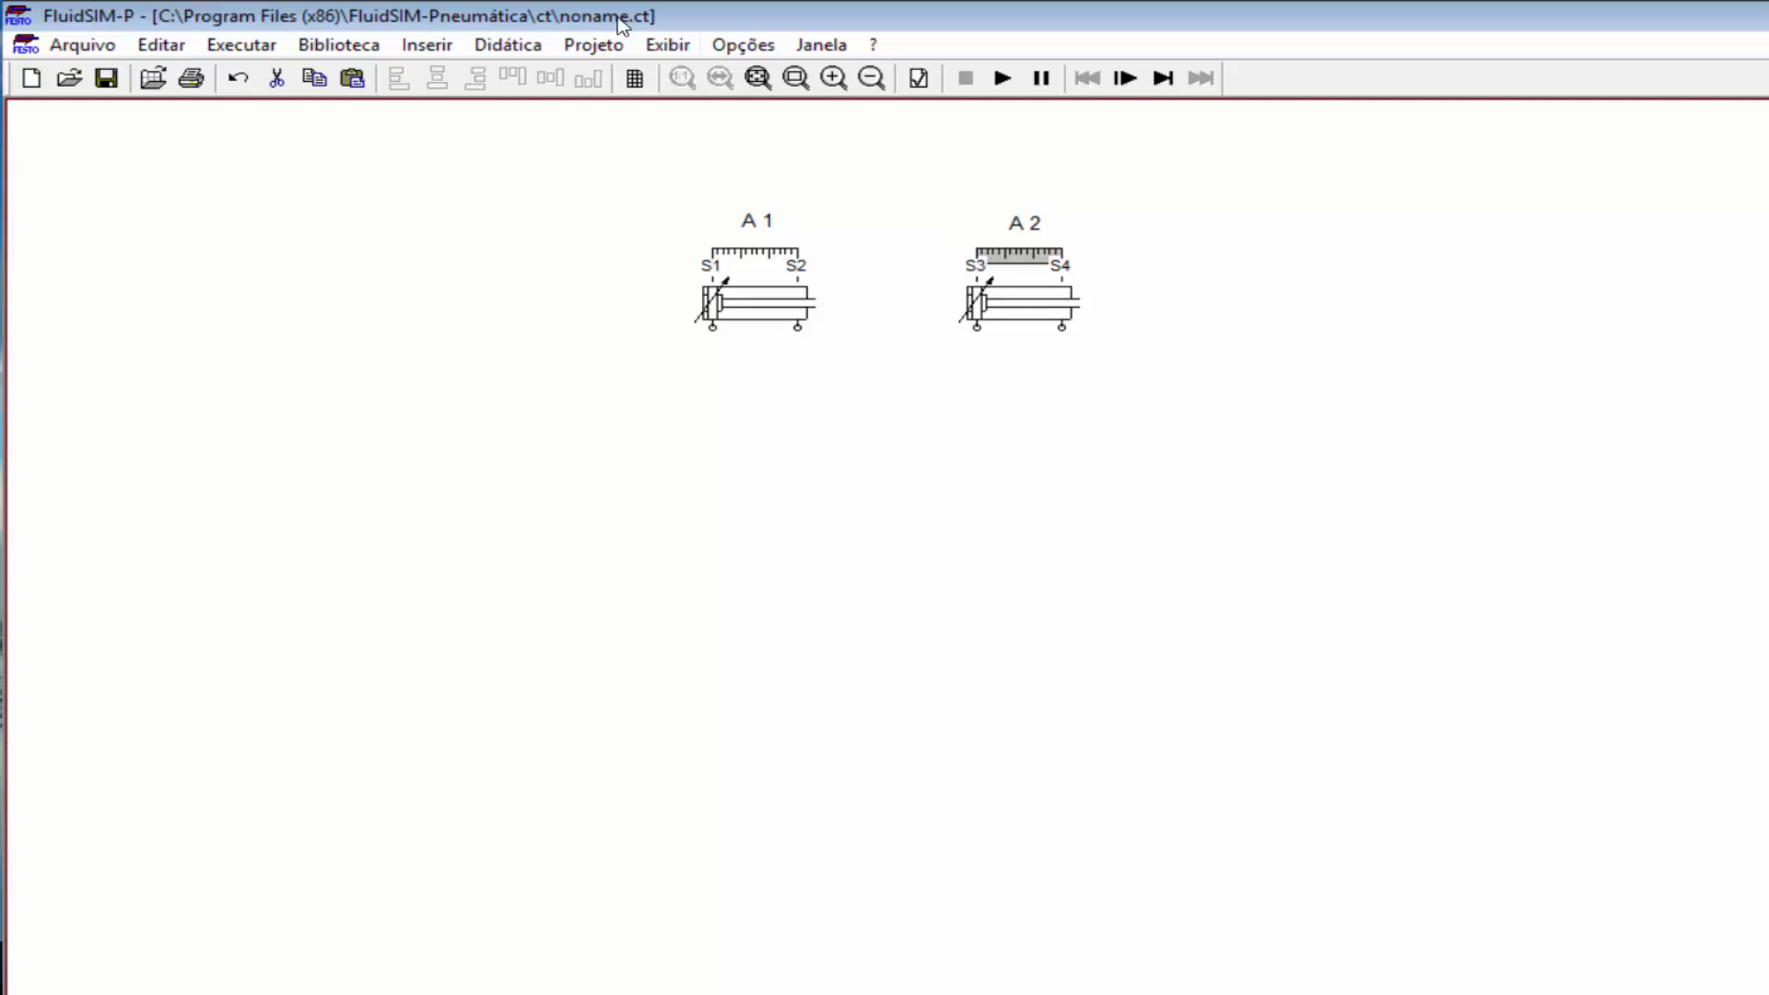
Step: Search components for 'valvu' and place the 5/n-way valve below cylinder A1
{"action": "left_click", "coordinate": [426, 45]}
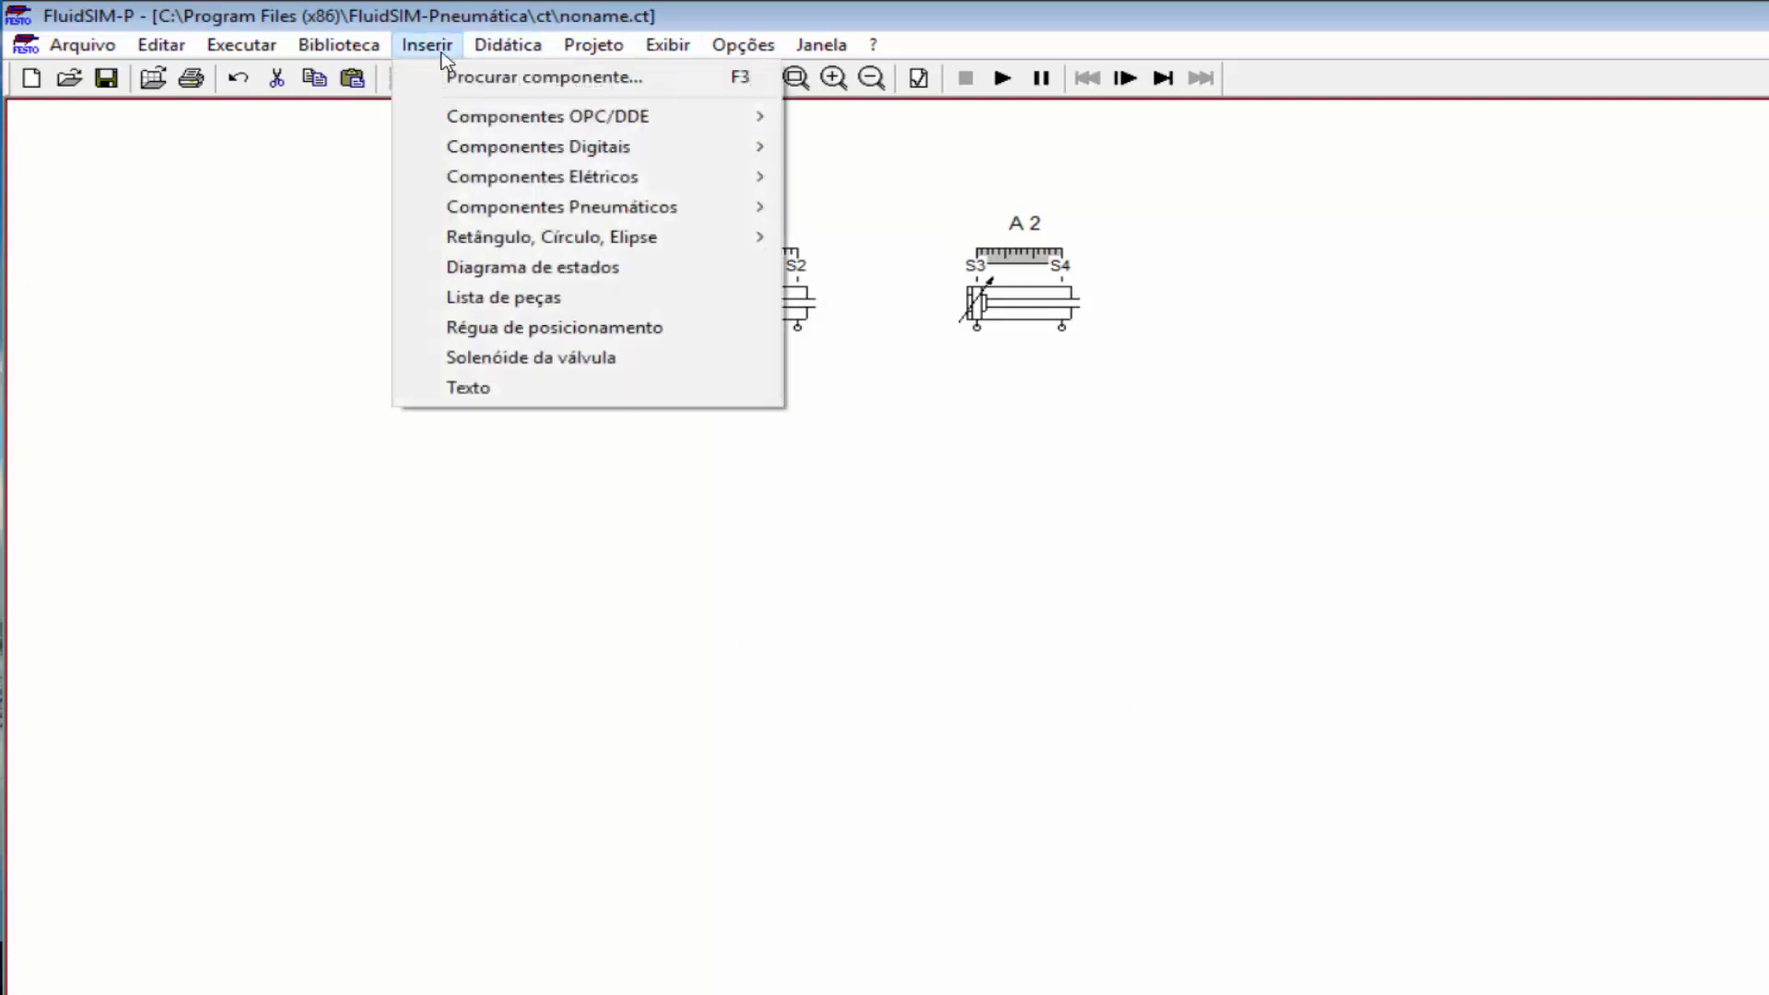
{"action": "left_click", "coordinate": [453, 77]}
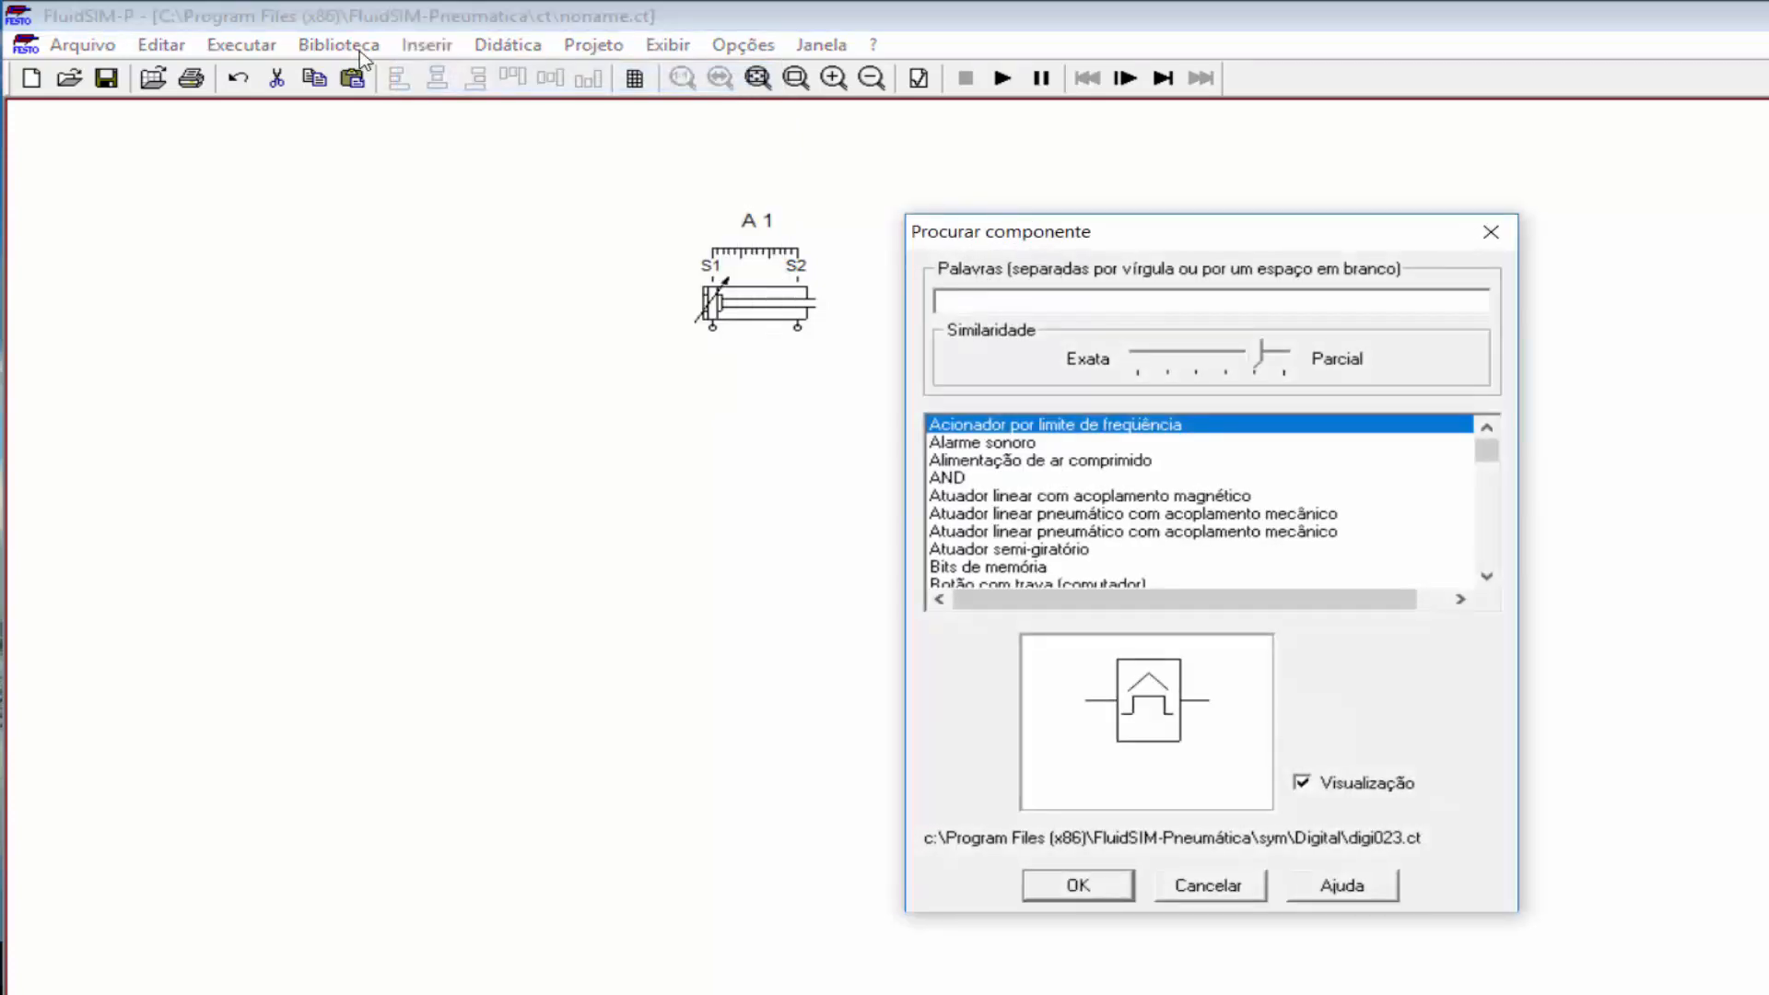
{"action": "type", "text": "va"}
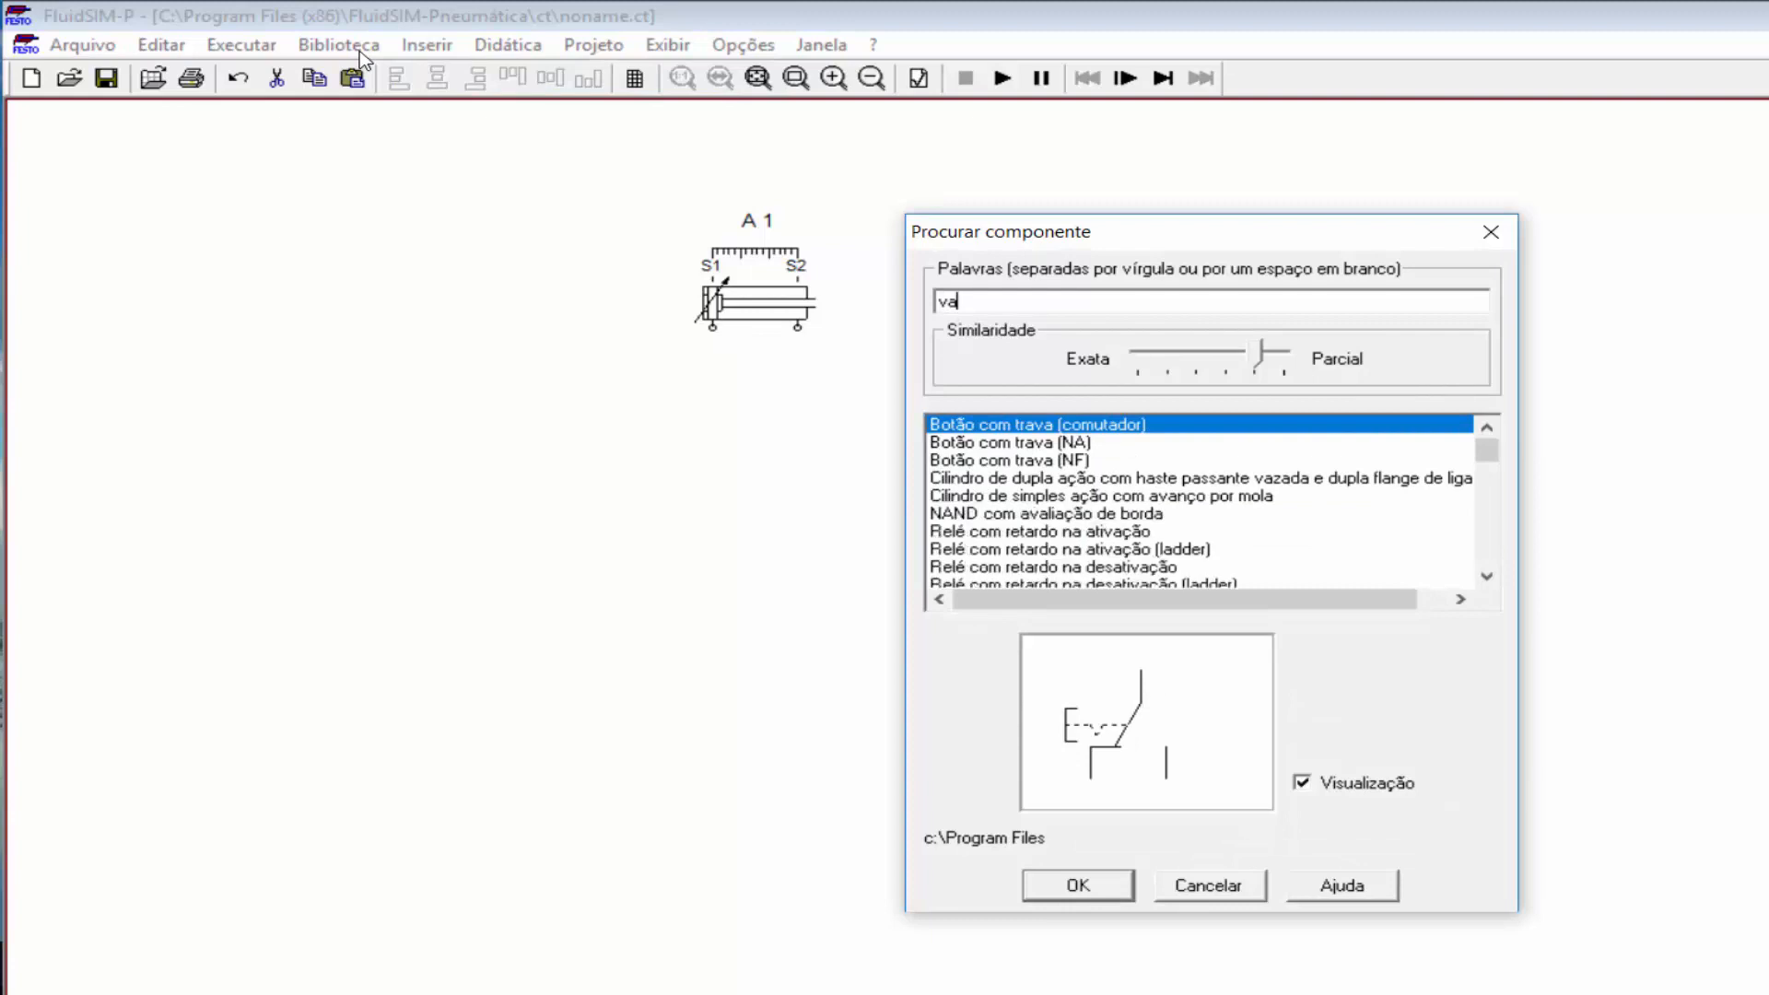
{"action": "type", "text": "l"}
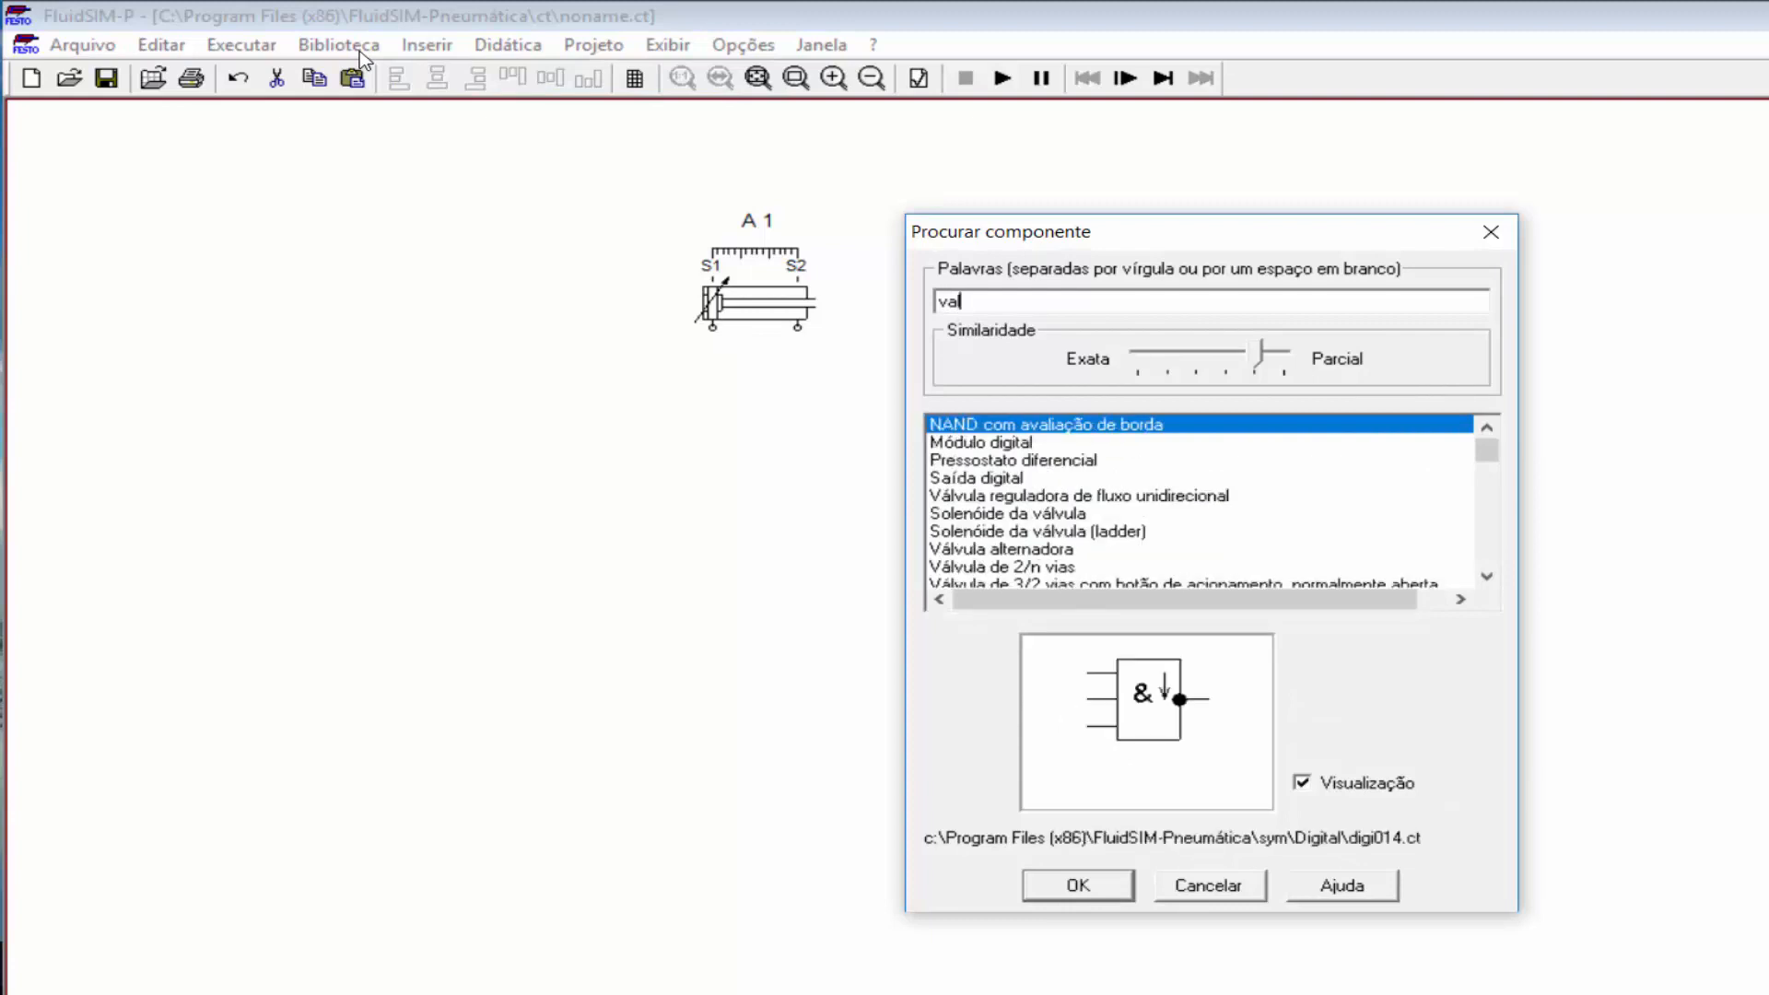
{"action": "type", "text": "vu"}
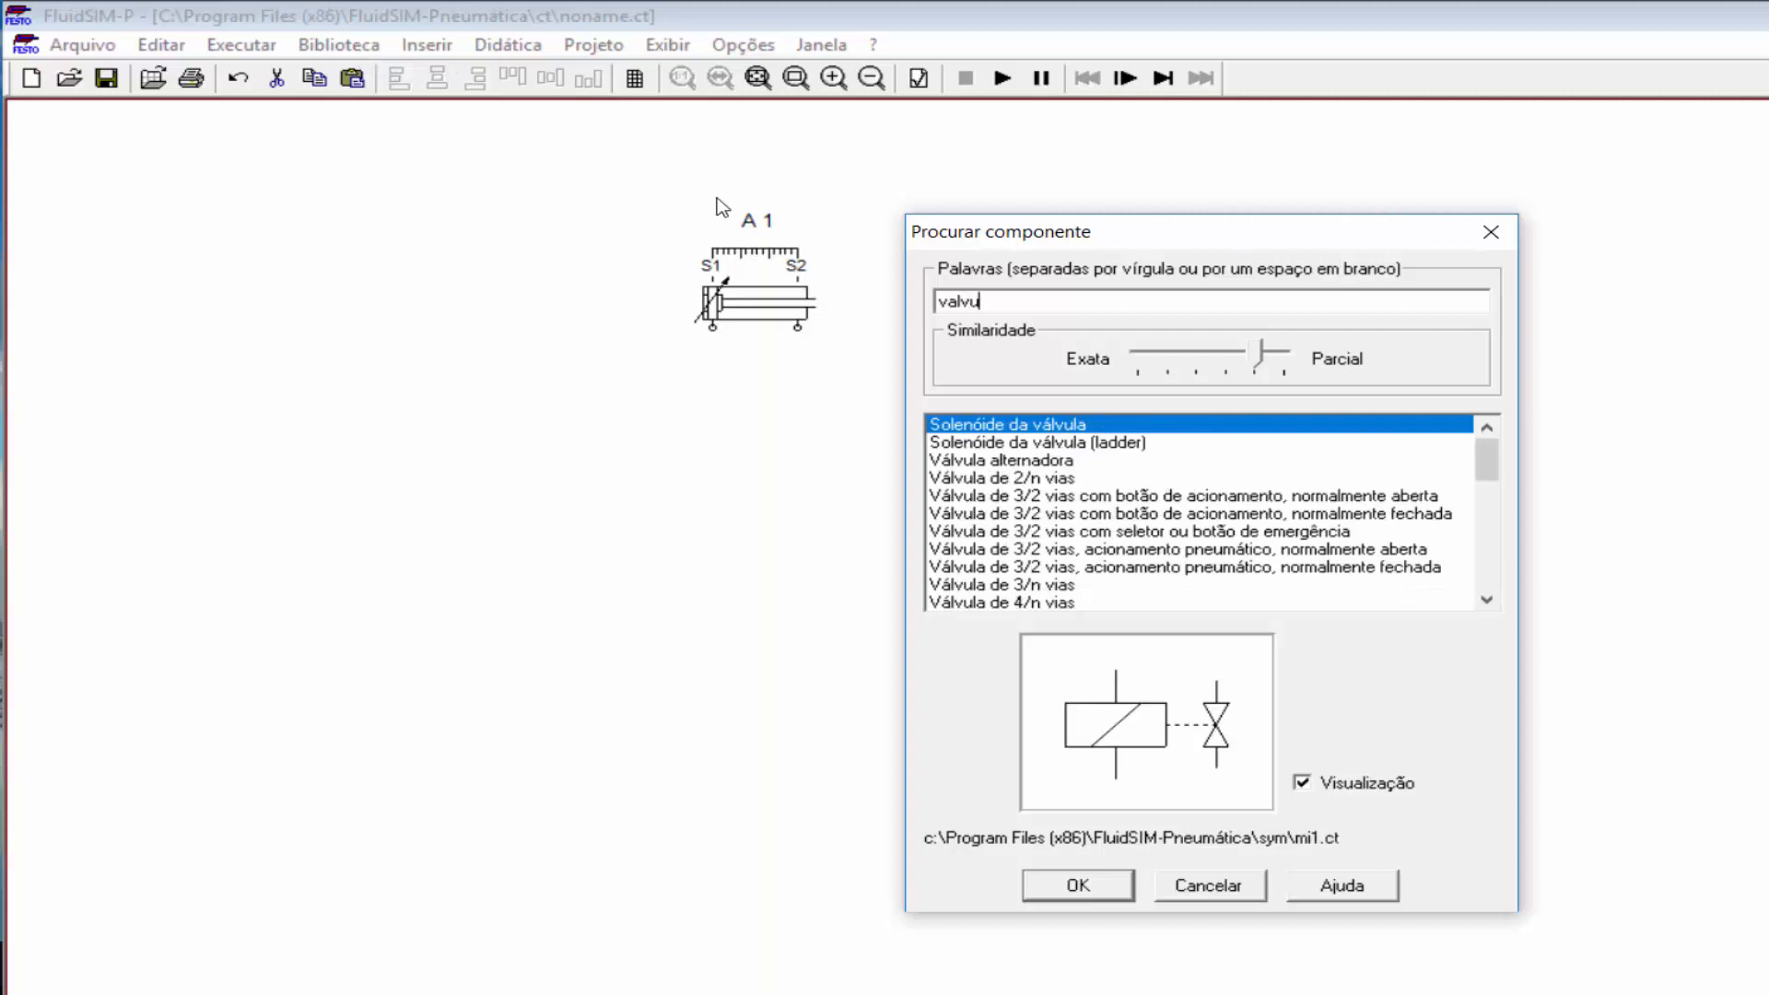
{"action": "scroll", "coordinate": [1489, 468], "scroll_direction": "down", "scroll_amount": 1}
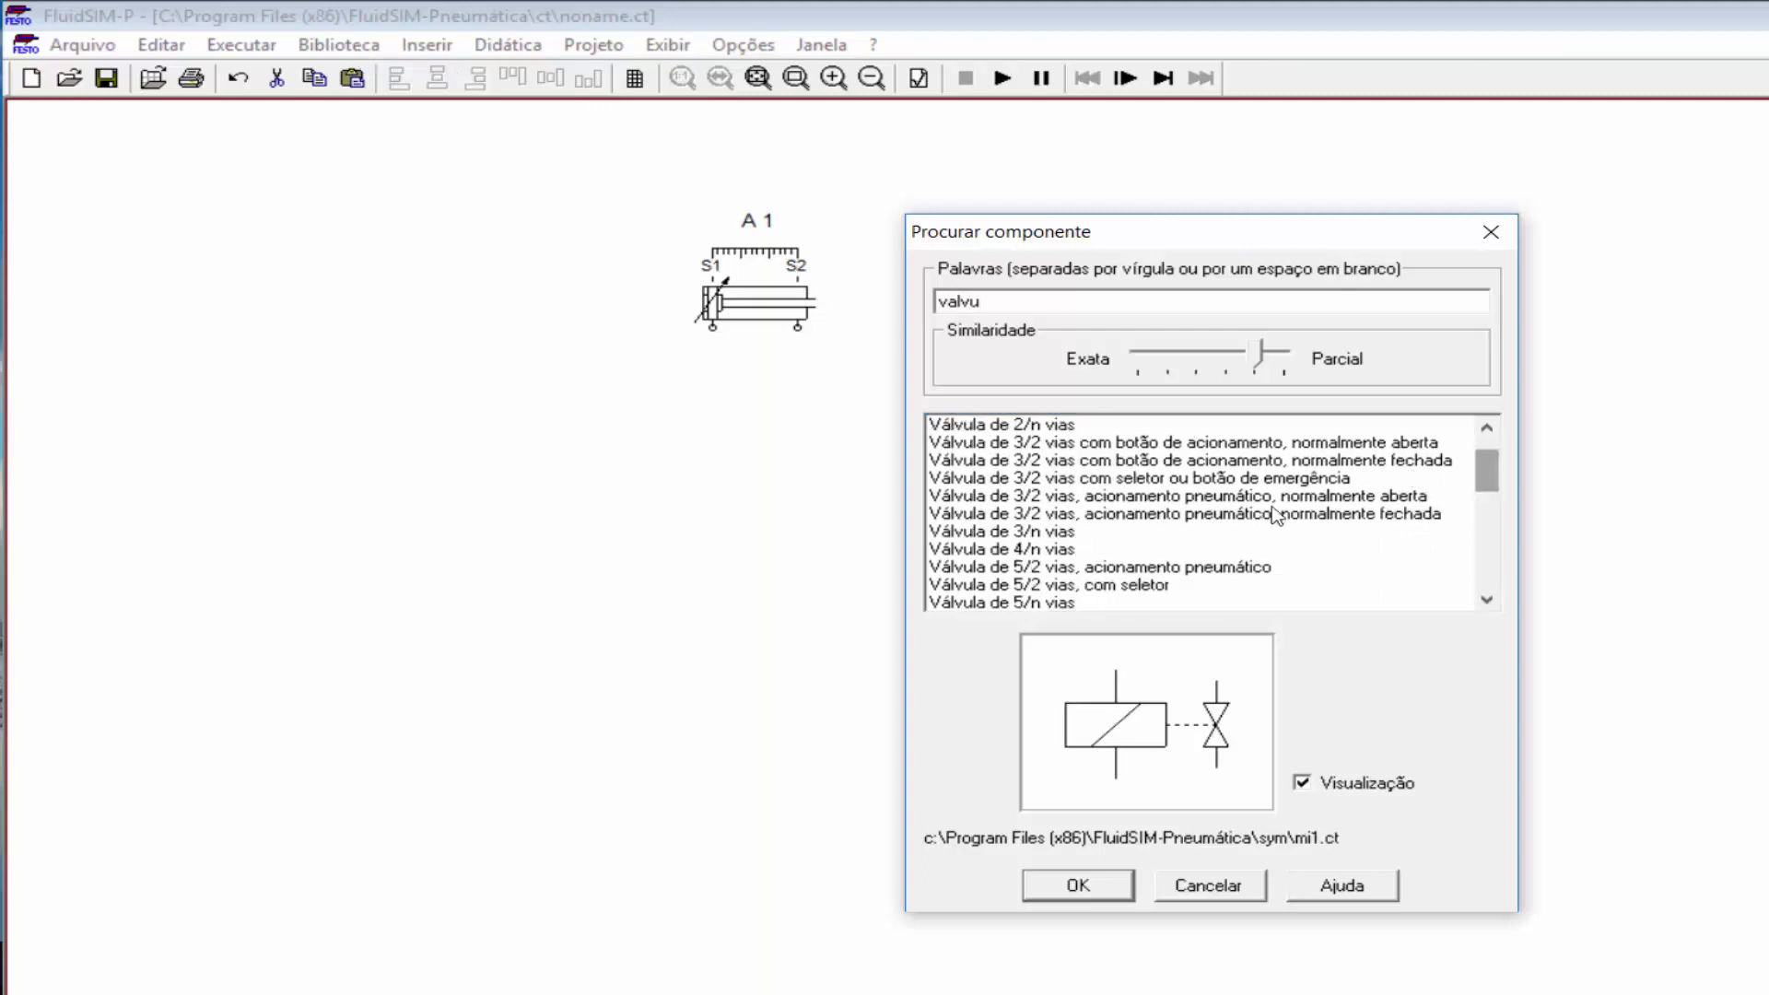
{"action": "left_click", "coordinate": [1041, 601]}
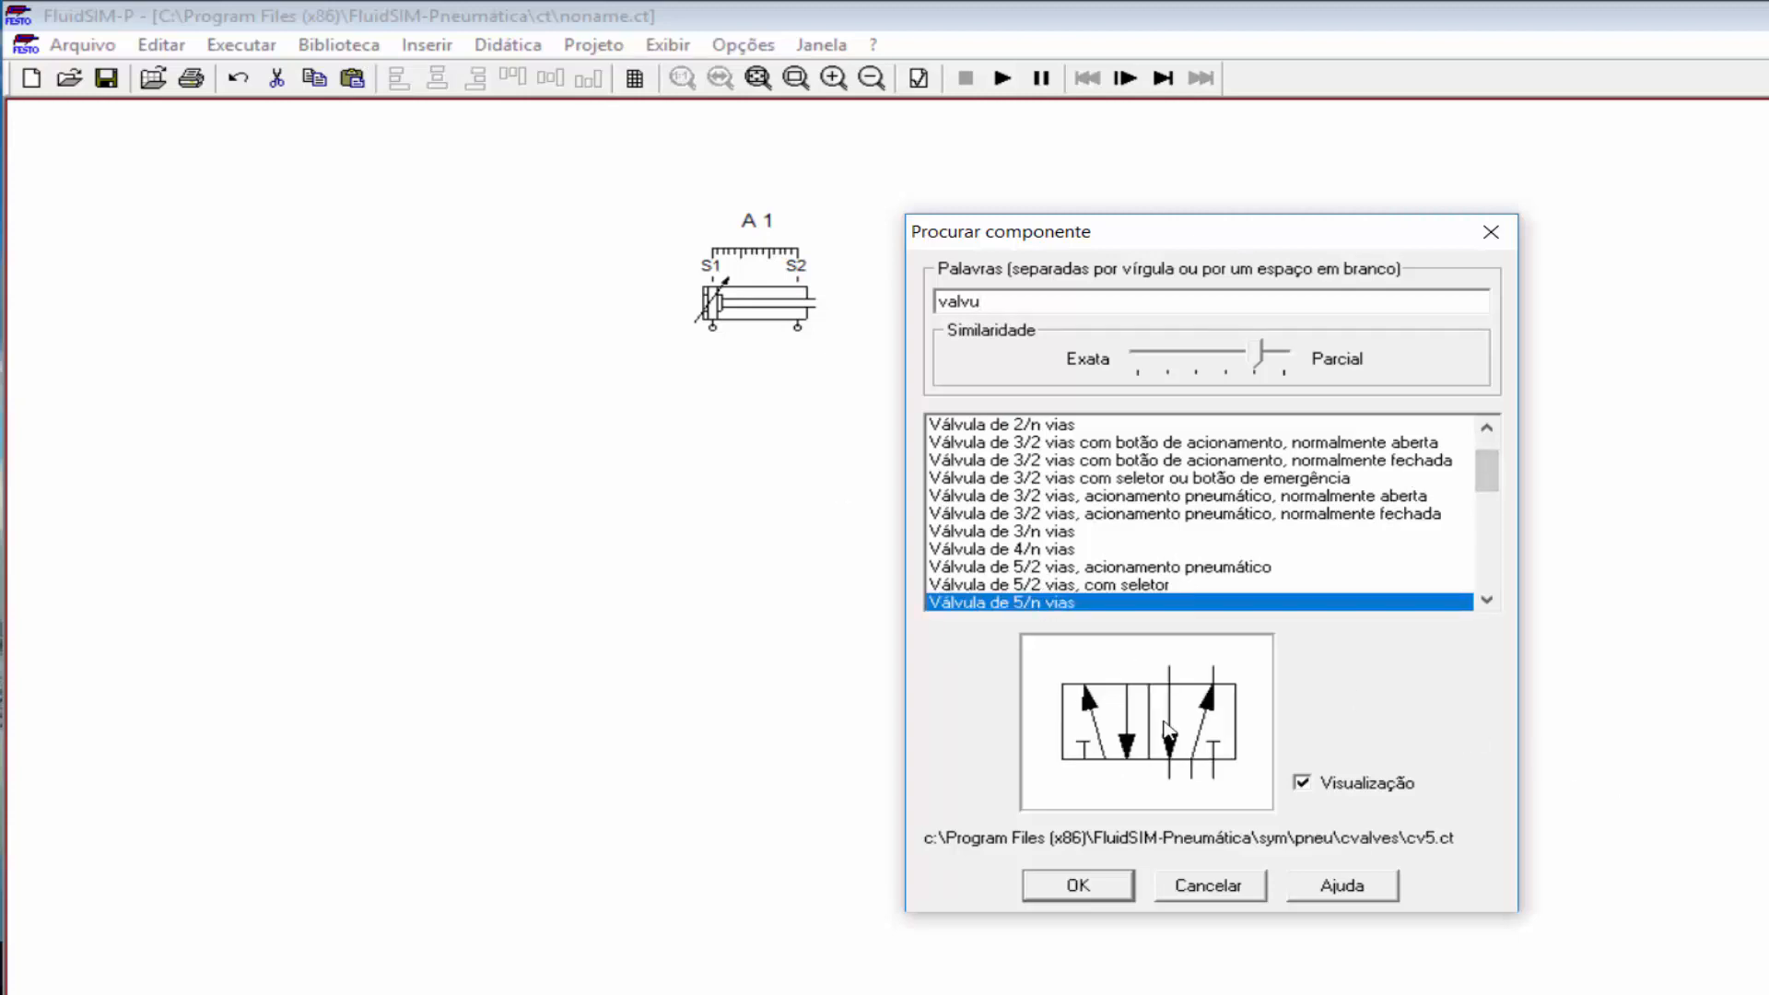
{"action": "left_click", "coordinate": [1073, 886]}
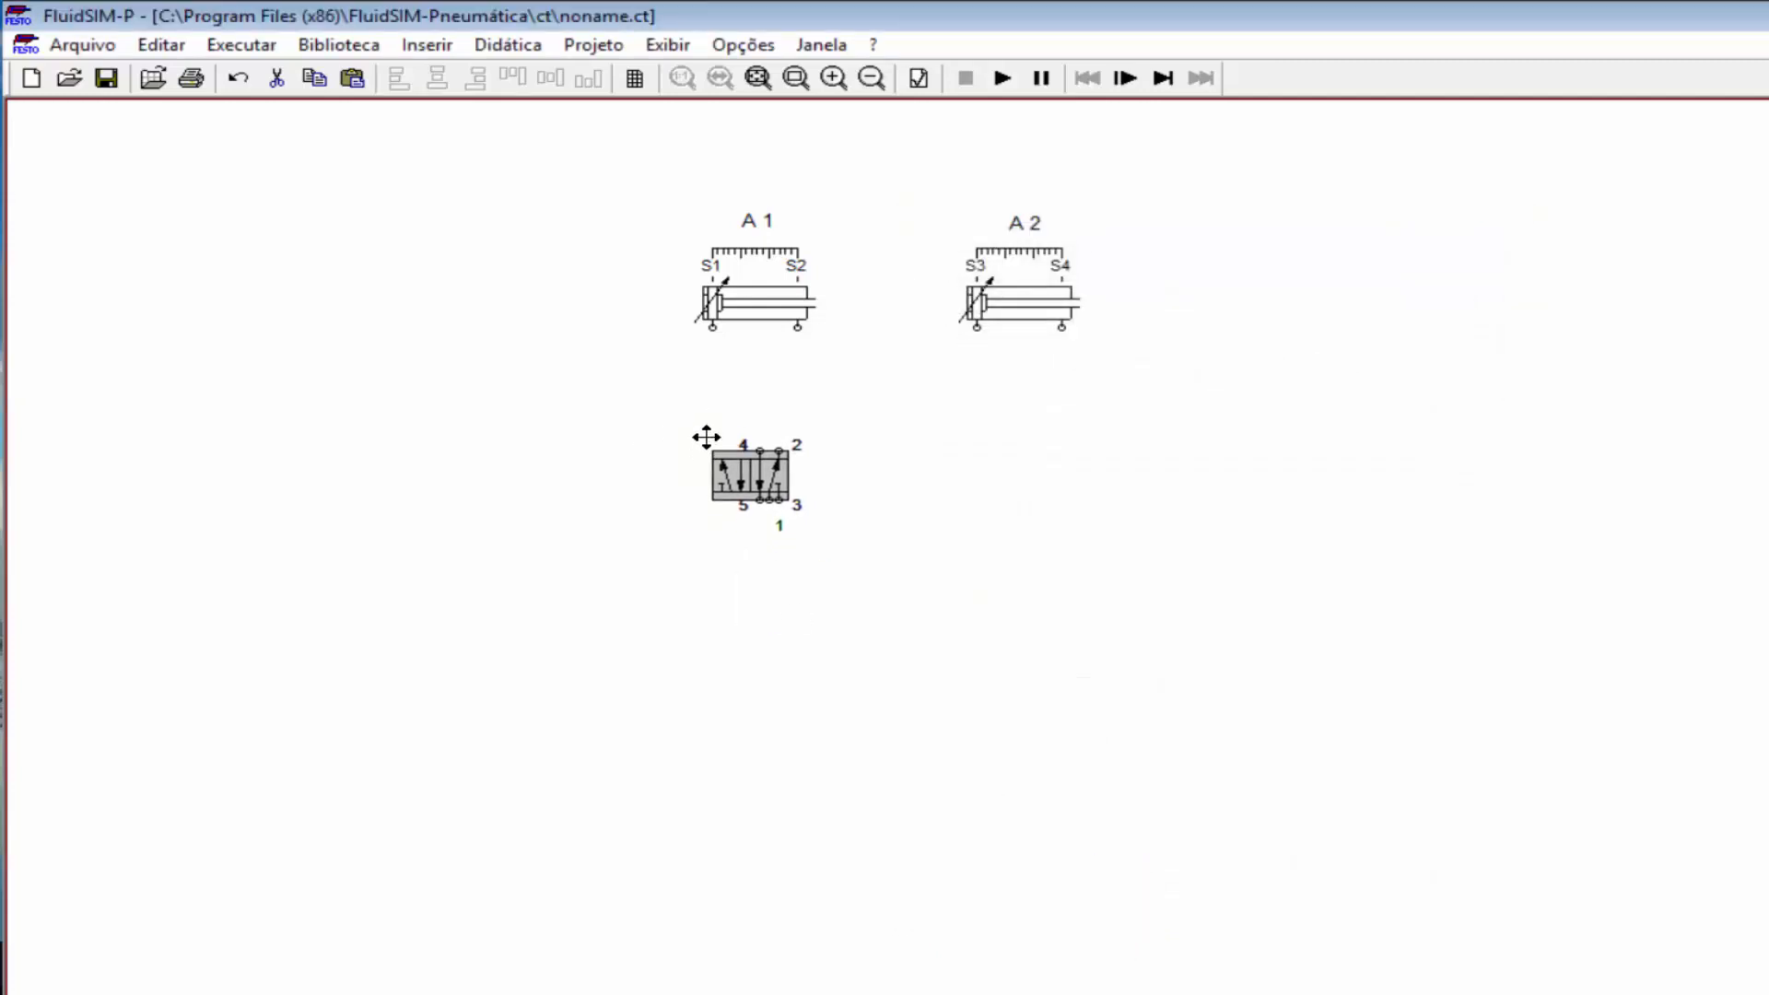
{"action": "left_click", "coordinate": [698, 435]}
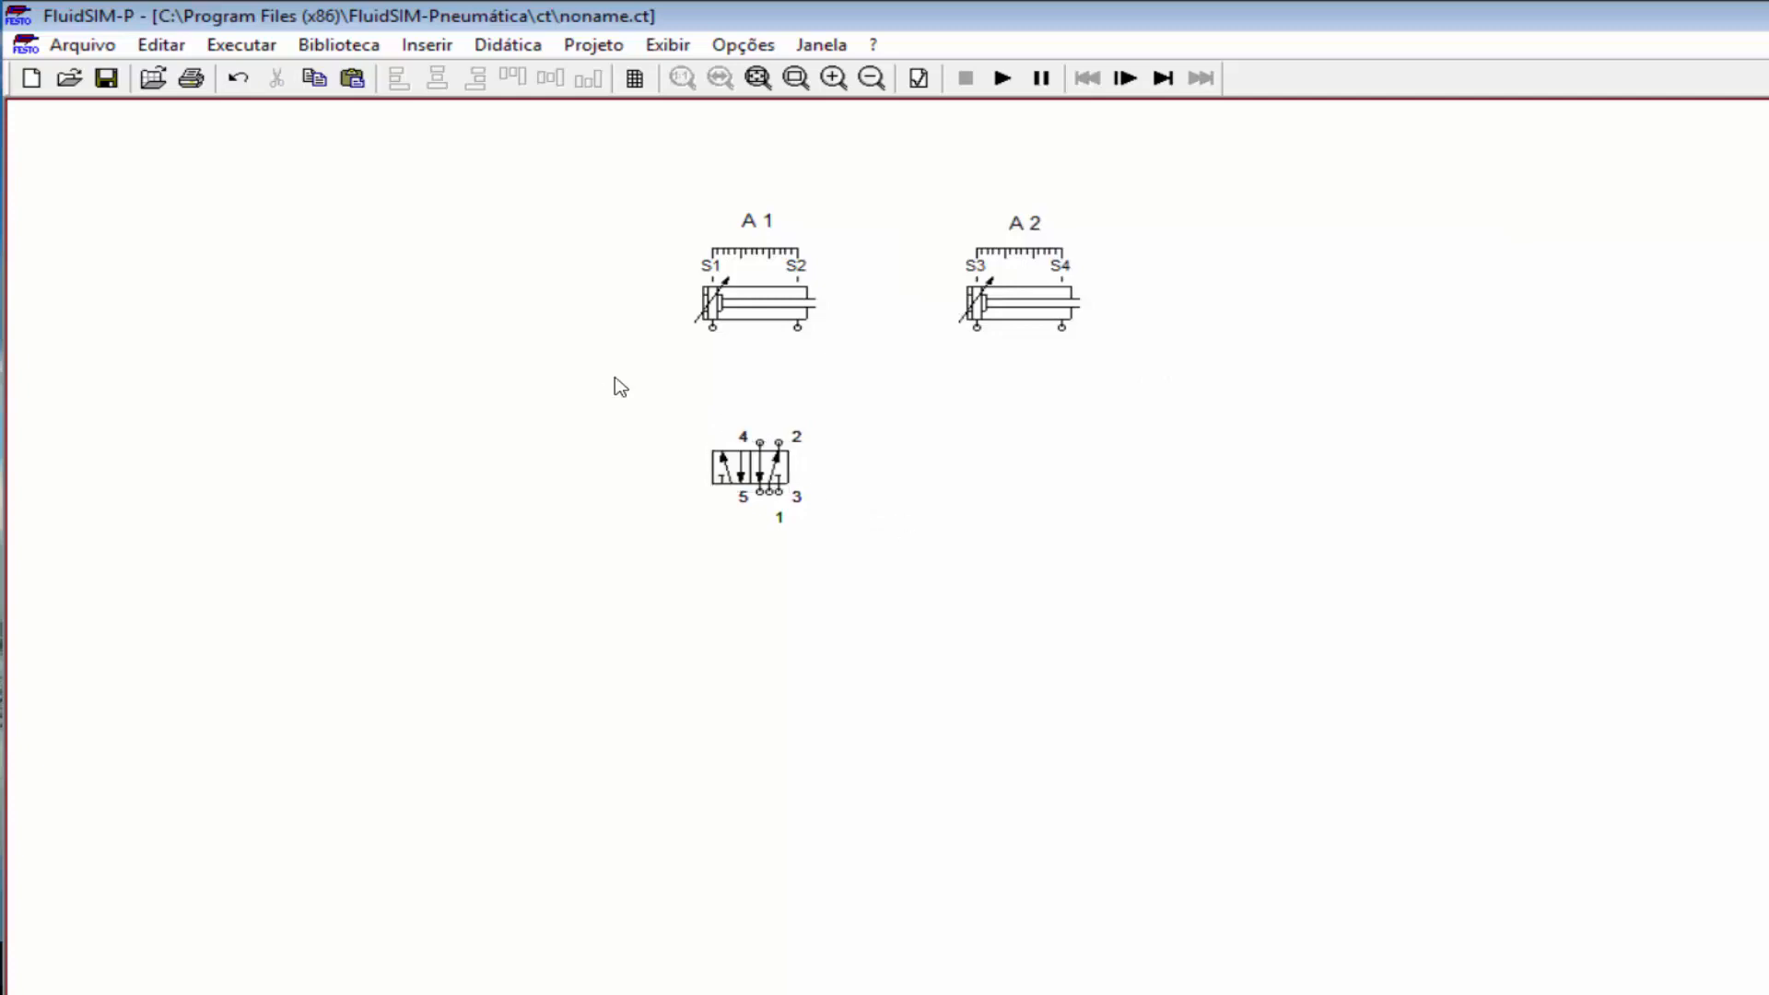
Step: Deselect the valve, zoom in and scroll so cylinders A1, A2 and the valve appear larger
{"action": "left_click", "coordinate": [877, 538]}
{"action": "key", "text": "greater"}
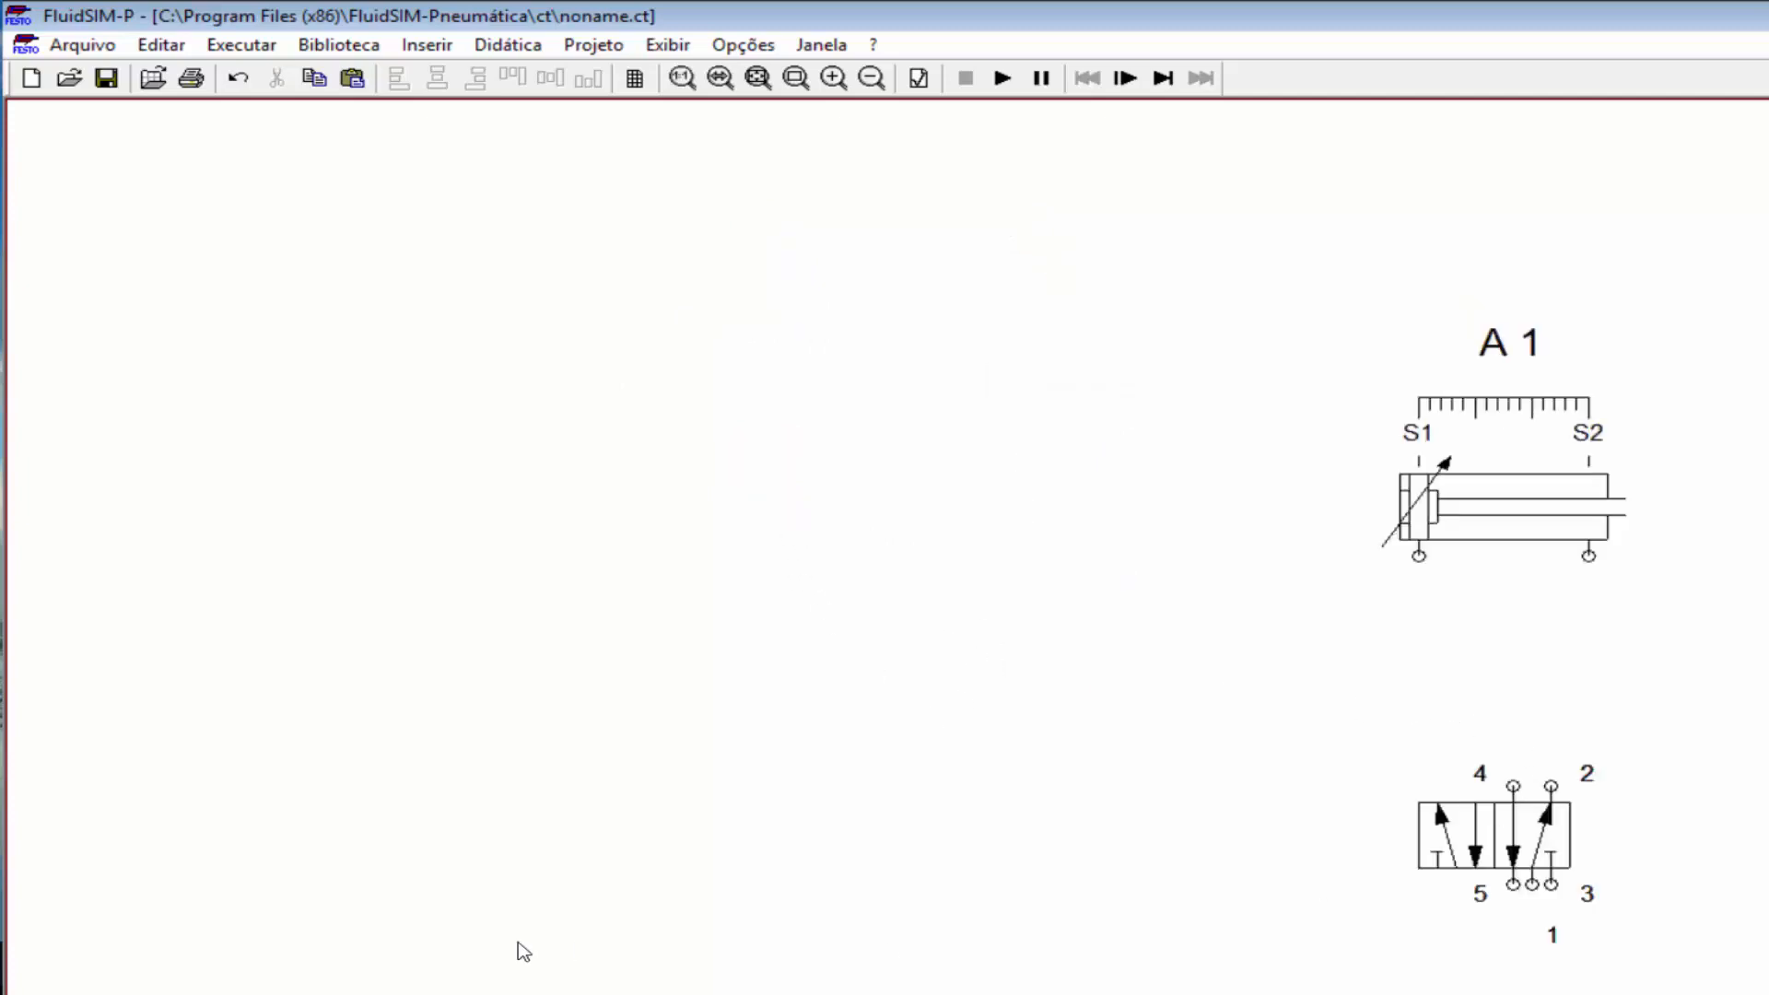
{"action": "scroll", "coordinate": [885, 543], "scroll_direction": "right", "scroll_amount": 10}
{"action": "scroll", "coordinate": [632, 888], "scroll_direction": "down", "scroll_amount": 3}
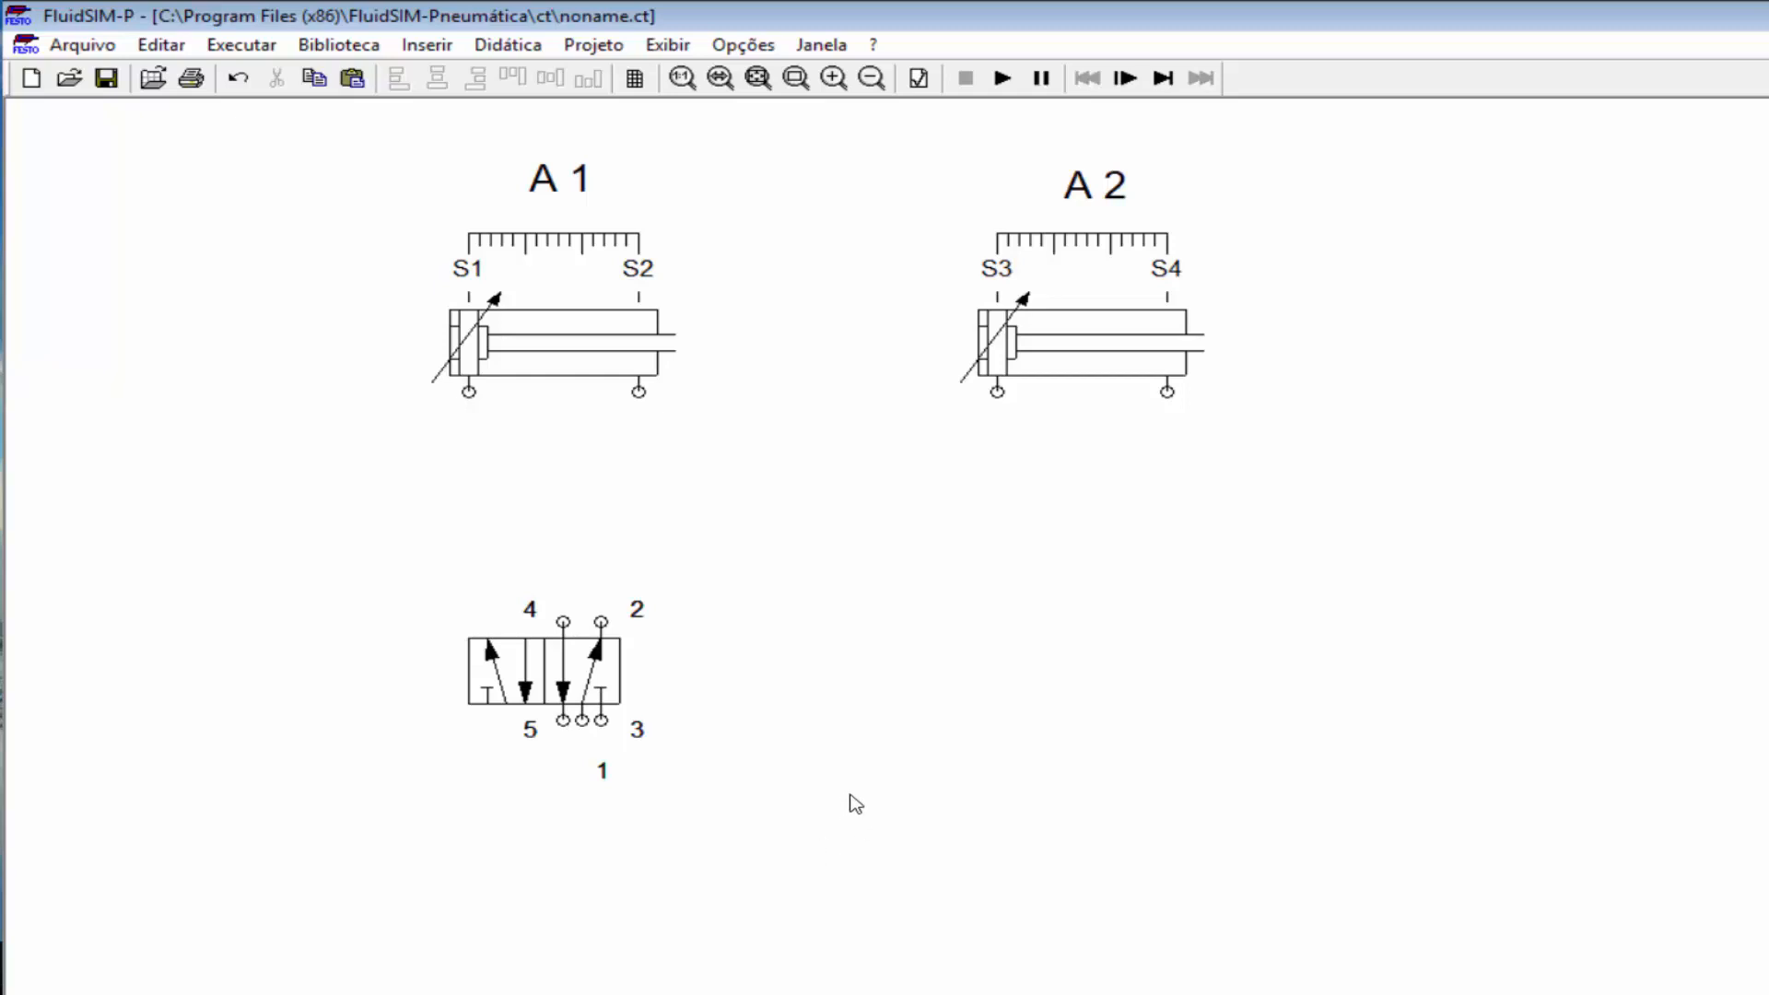
Step: Insert a text label reading '5/2 vias' to the right of the valve
{"action": "left_click", "coordinate": [421, 46]}
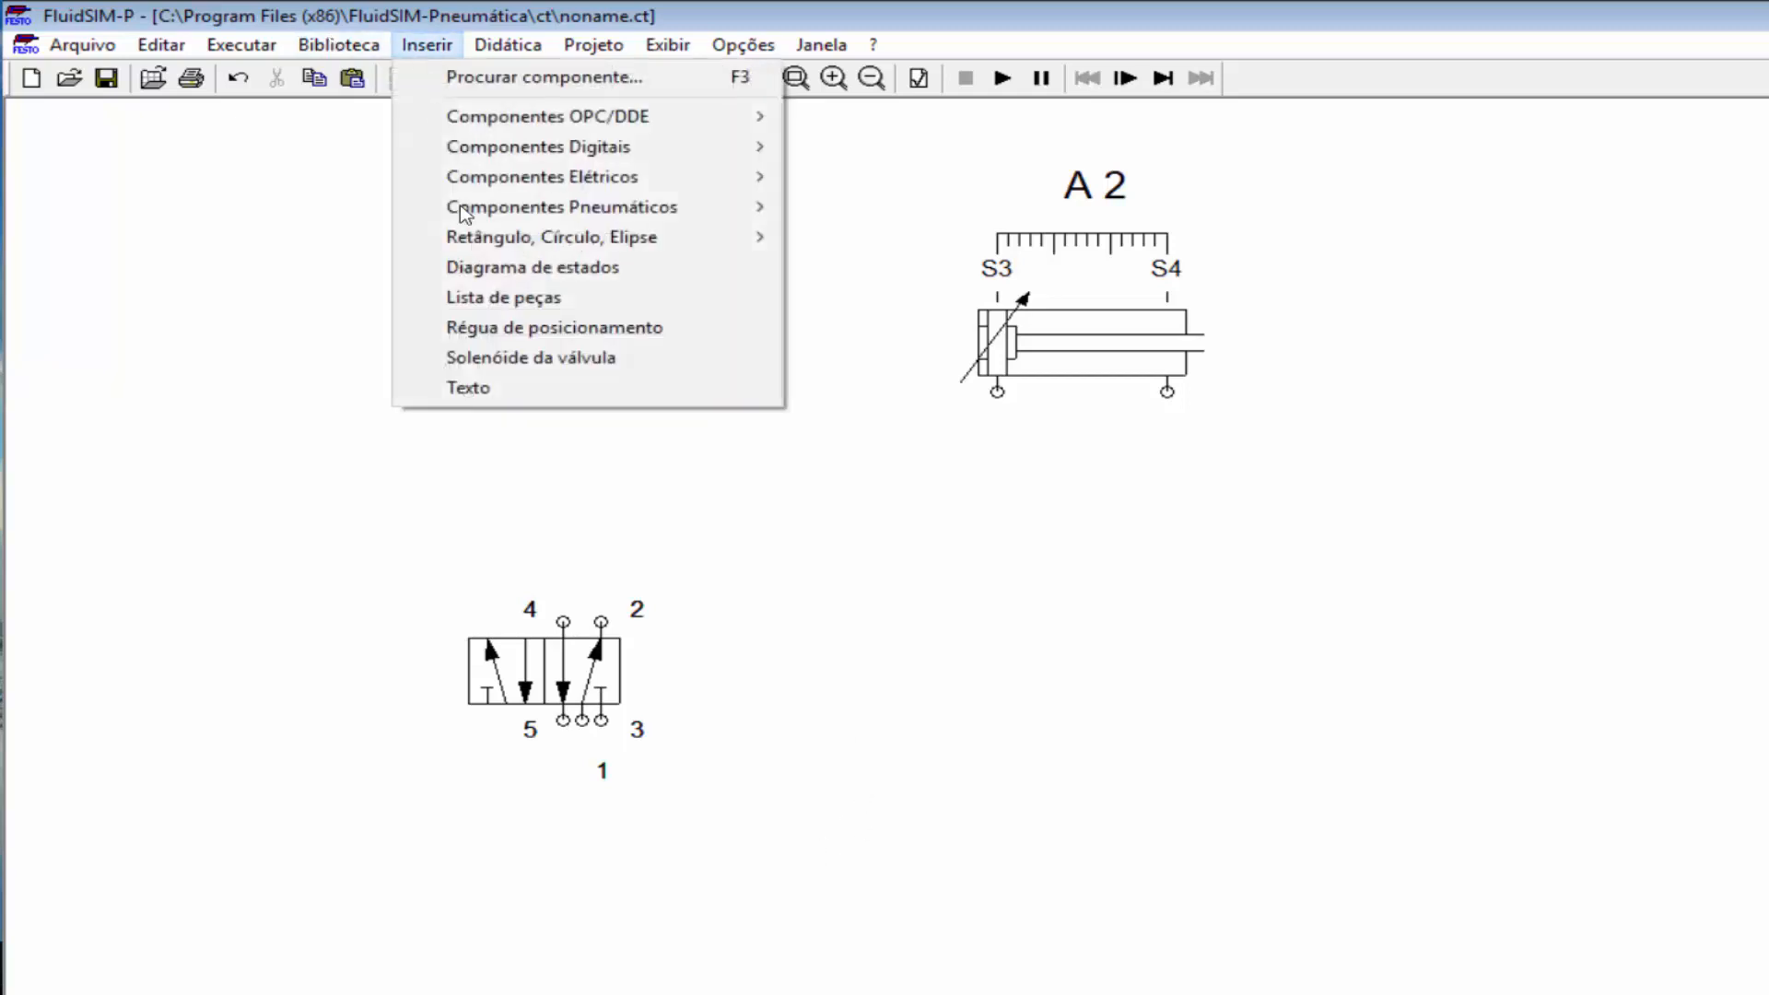
{"action": "left_click", "coordinate": [468, 387]}
{"action": "left_click", "coordinate": [698, 645]}
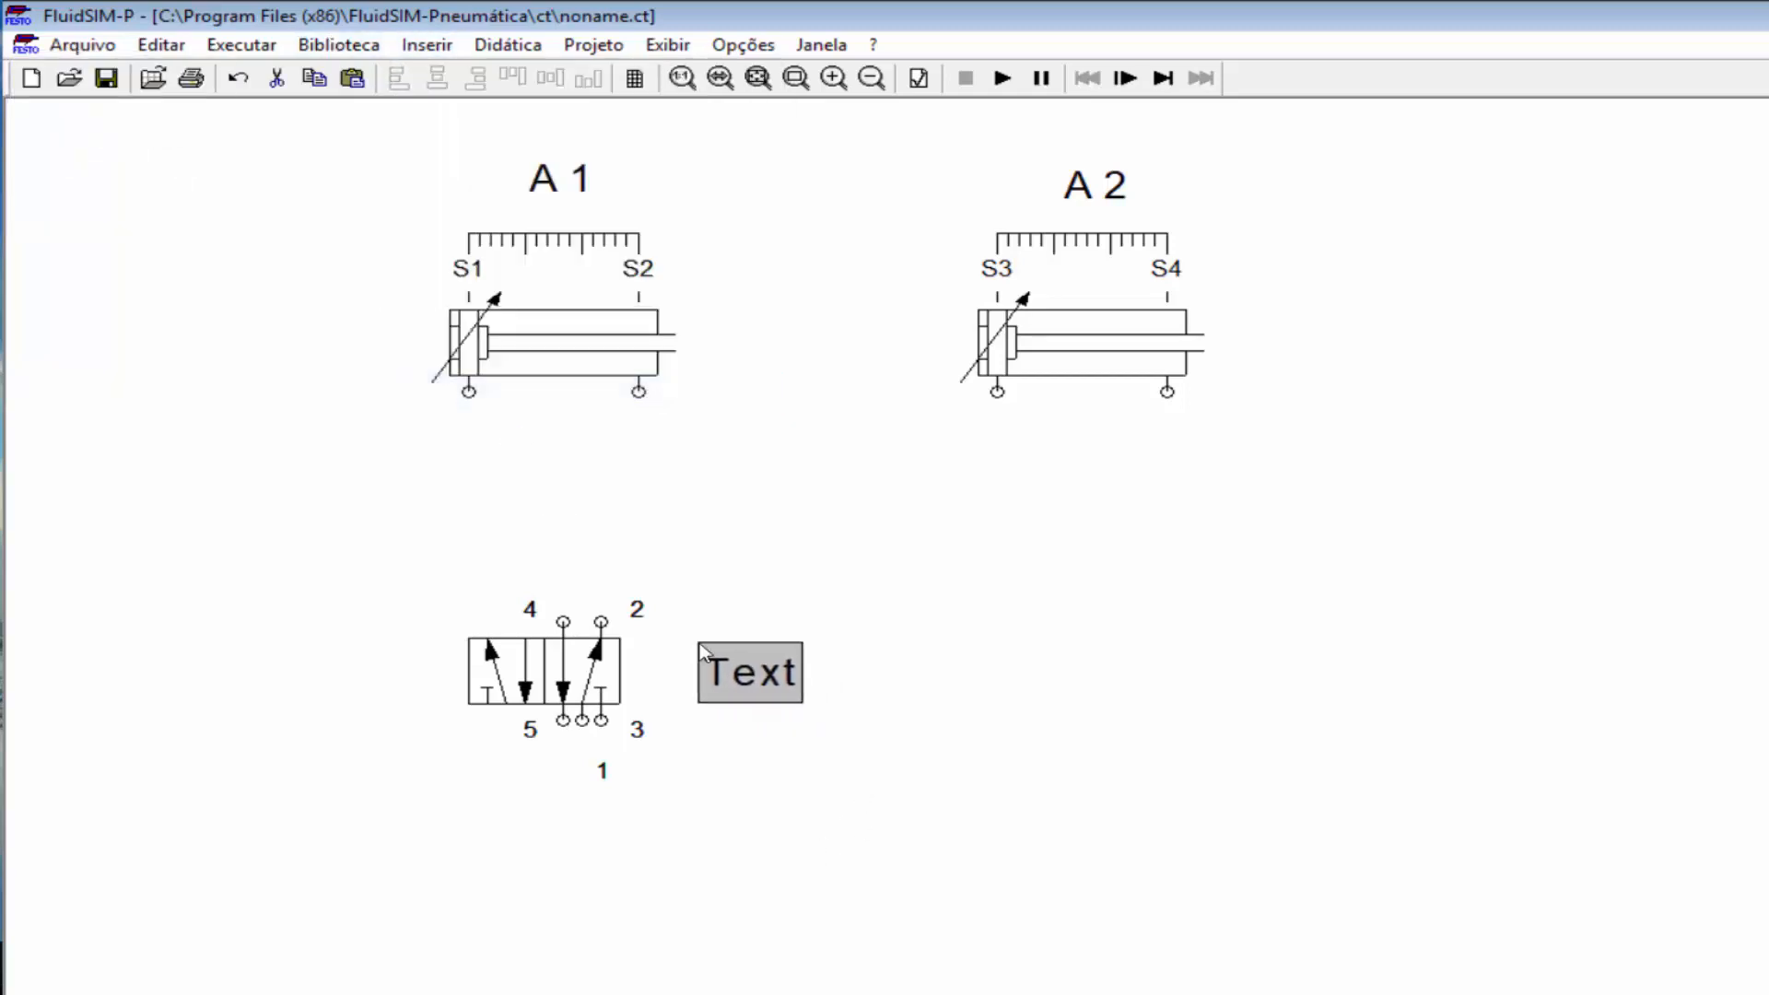
{"action": "double_click", "coordinate": [774, 691]}
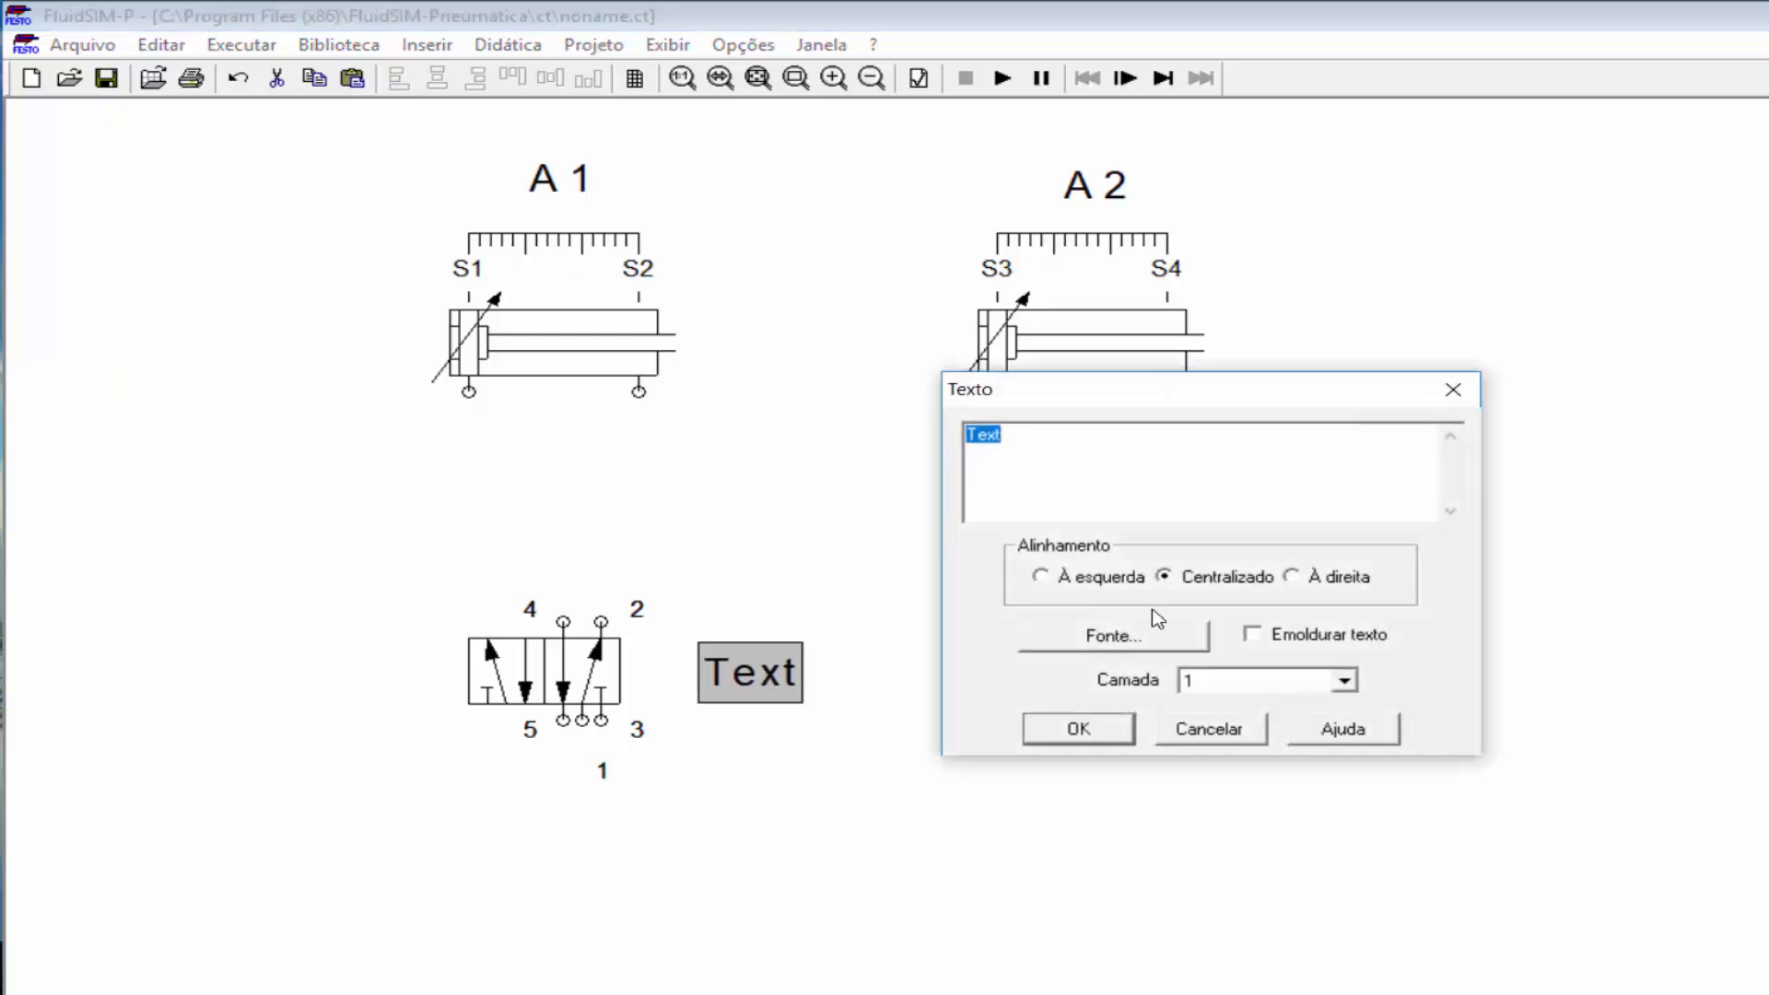
{"action": "type", "text": "%"}
{"action": "left_click", "coordinate": [1078, 728]}
{"action": "left_click", "coordinate": [1034, 779]}
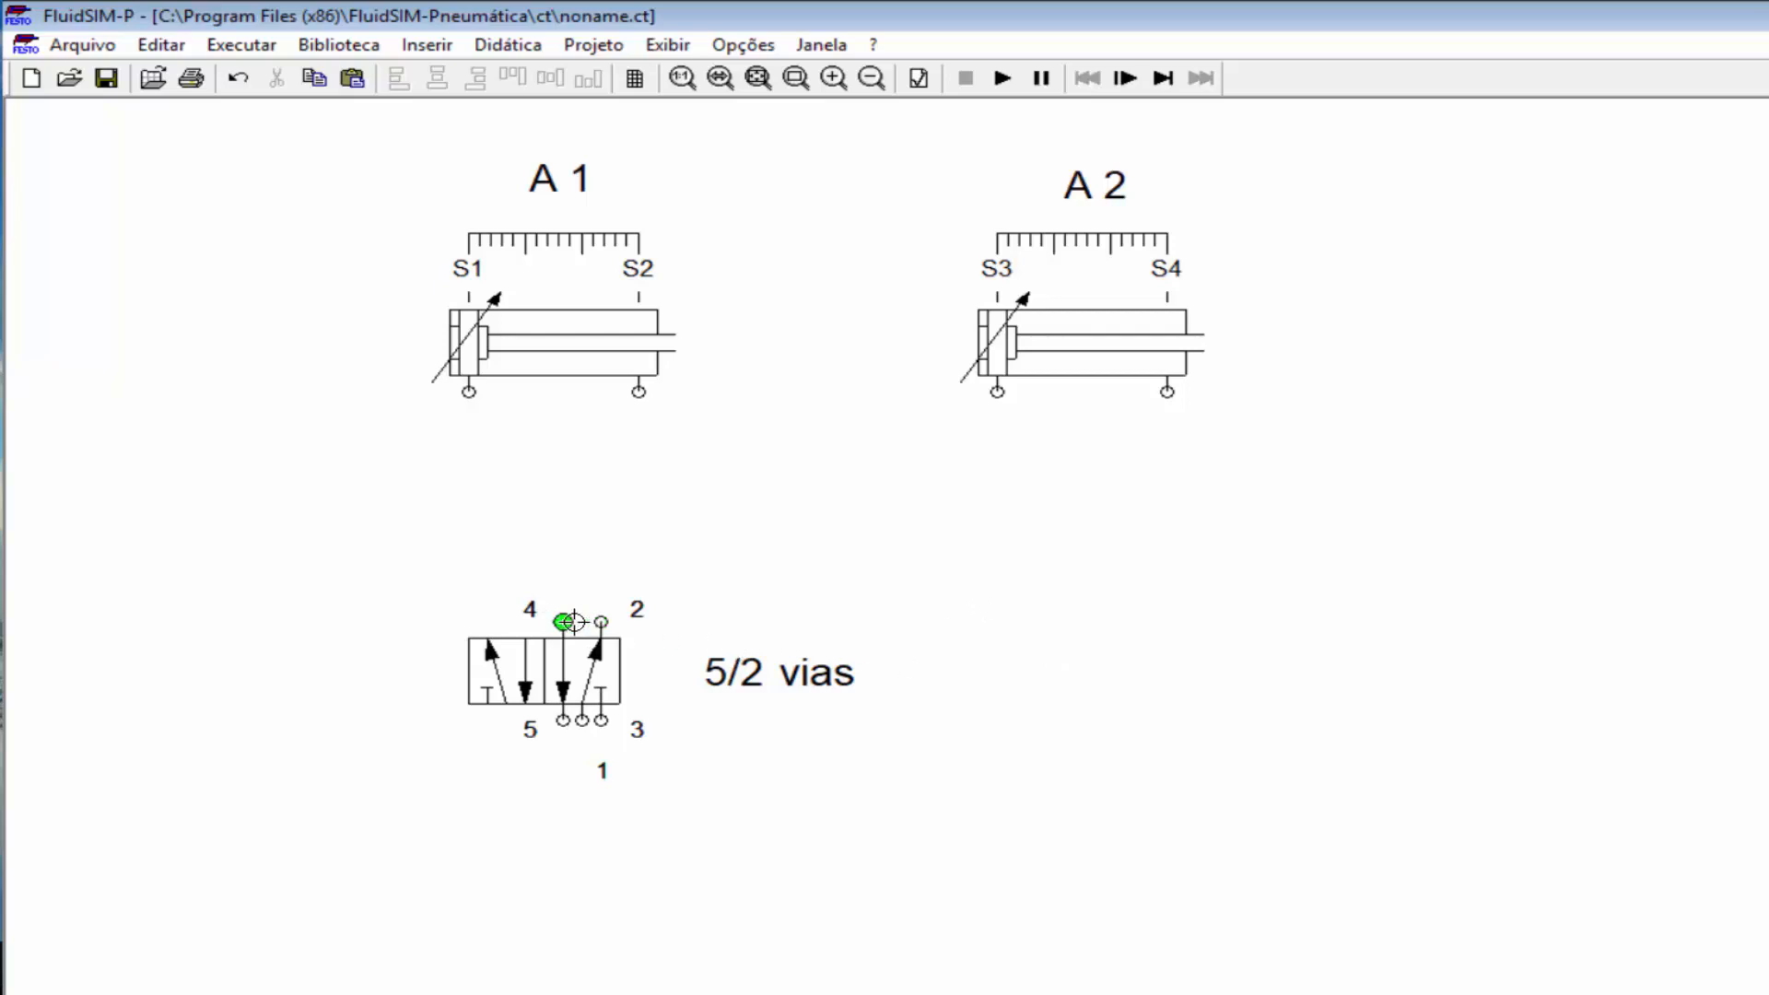
Step: Pipe valve port 4 to A1's left port and port 2 to its right port, nudging the valve left
{"action": "left_click_drag", "start_coordinate": [565, 620], "coordinate": [469, 393]}
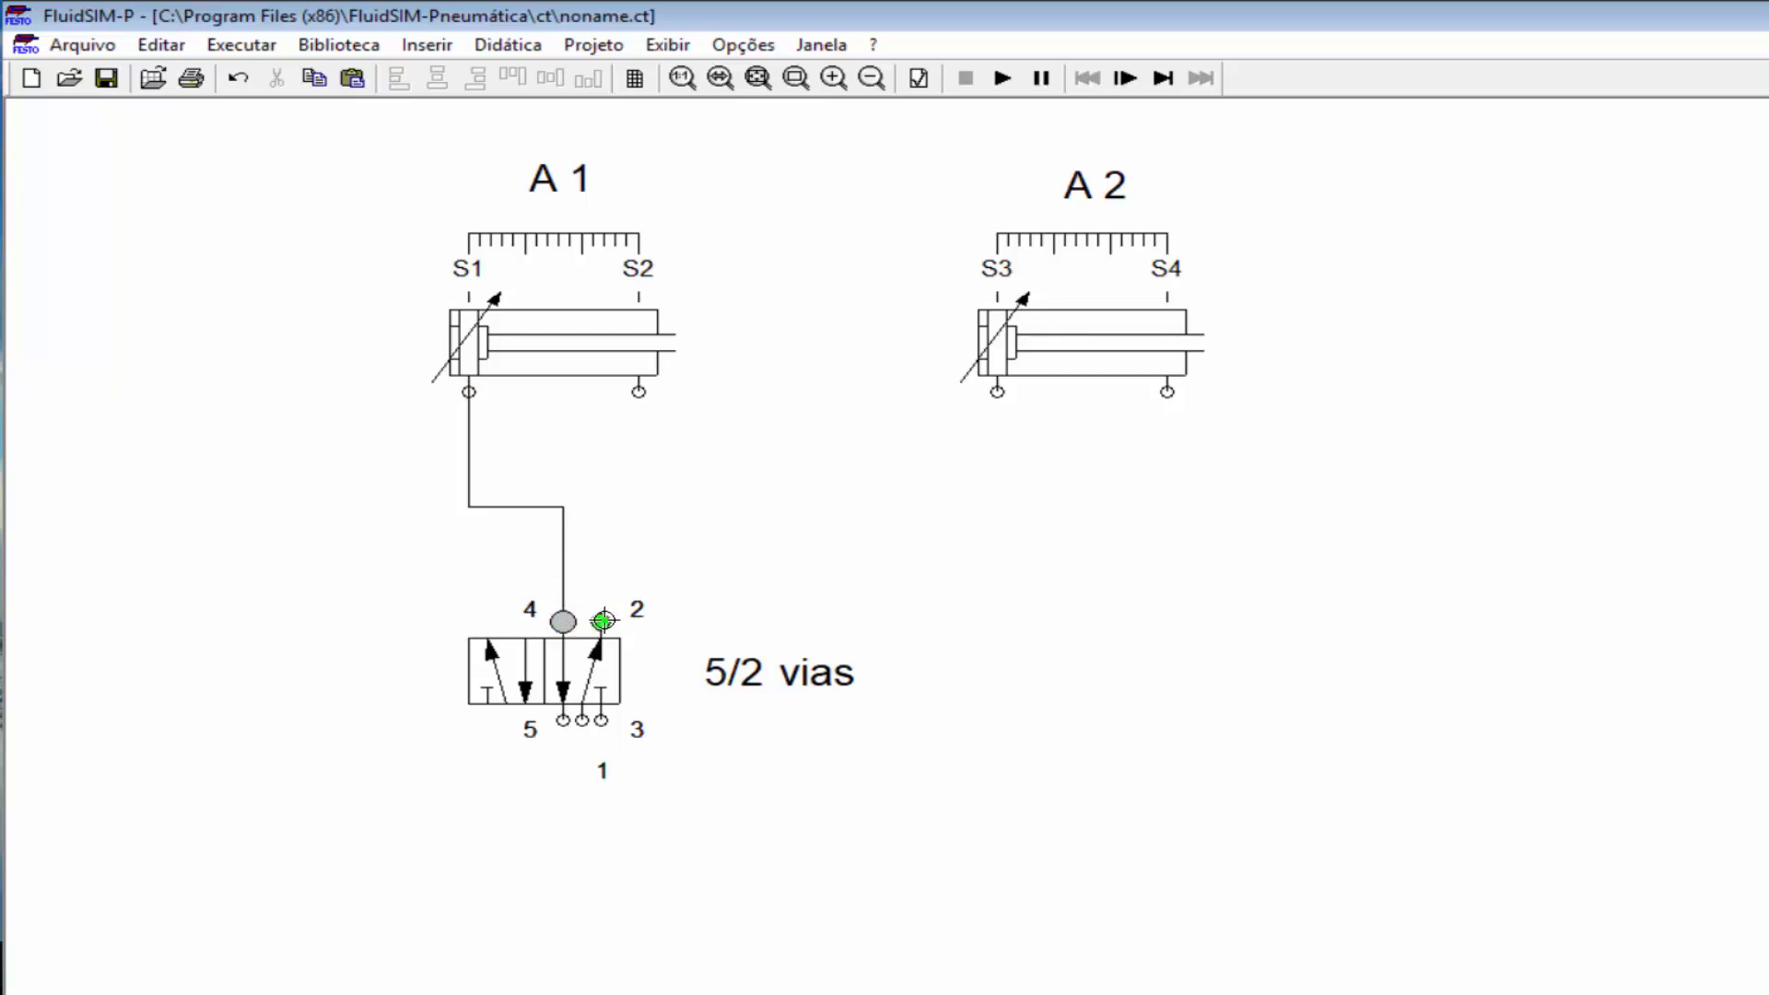
{"action": "left_click_drag", "start_coordinate": [603, 620], "coordinate": [638, 391]}
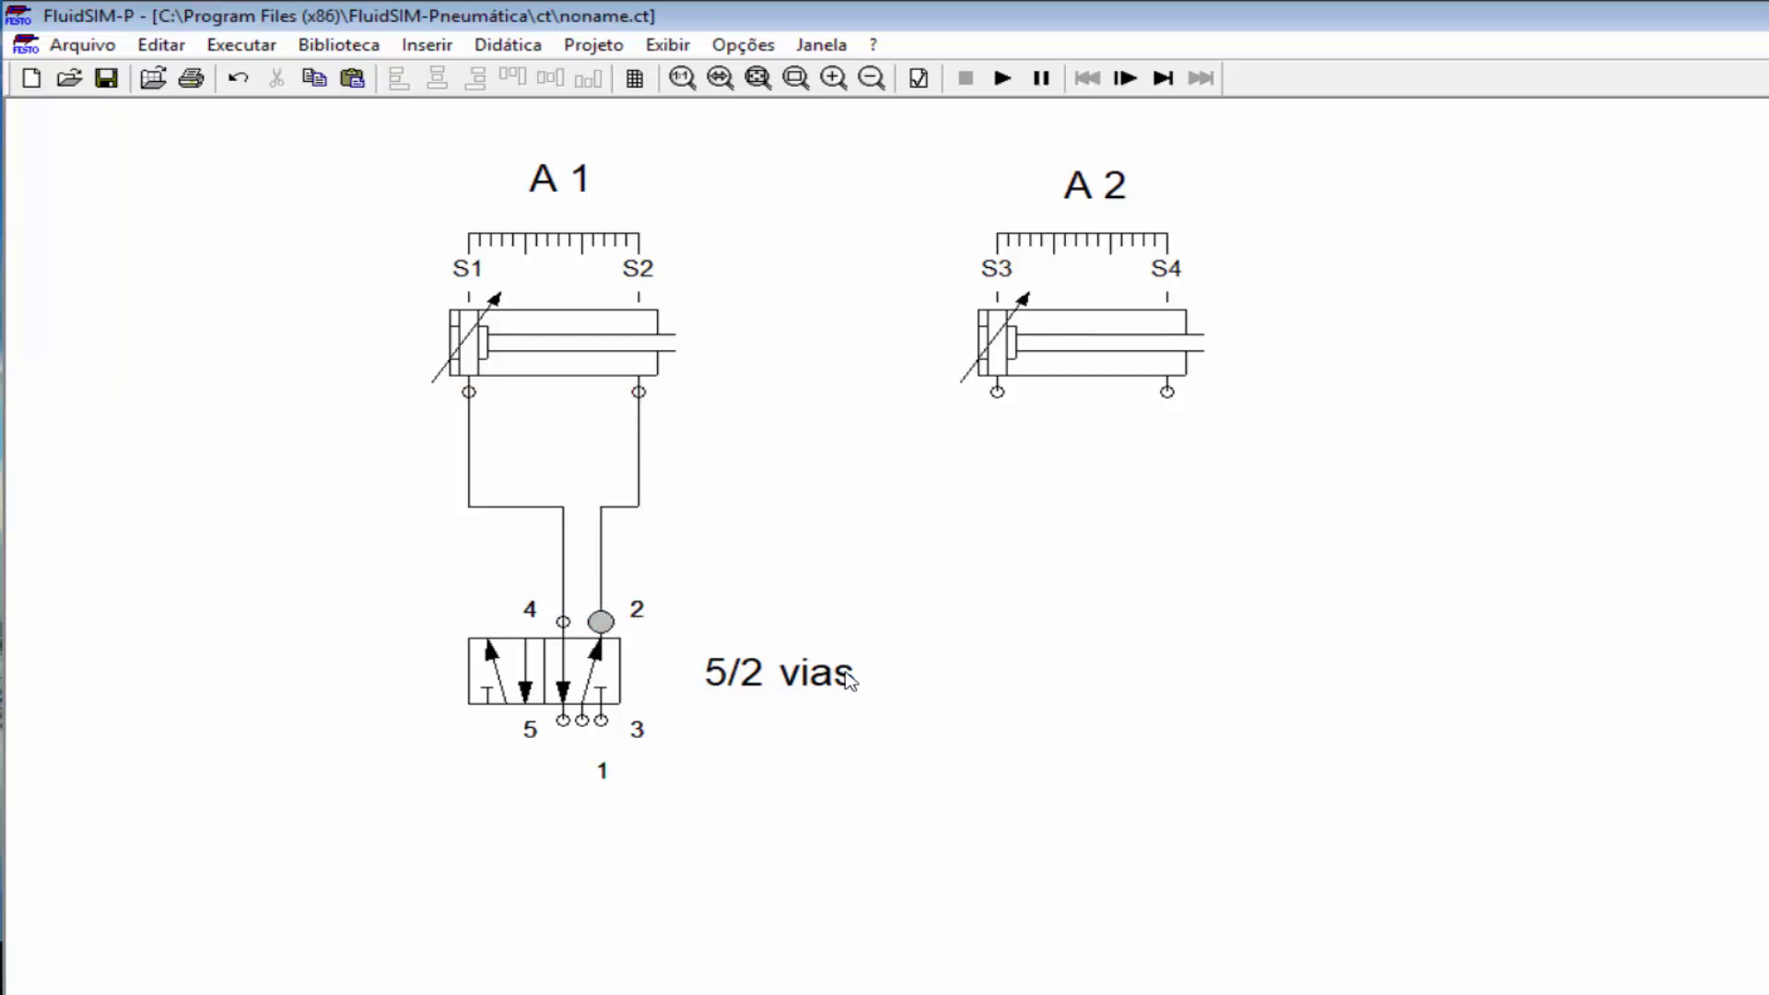
{"action": "mouse_move", "coordinate": [524, 651]}
{"action": "left_mouse_down"}
{"action": "mouse_move", "coordinate": [481, 651]}
{"action": "mouse_move", "coordinate": [518, 648]}
{"action": "left_mouse_up"}
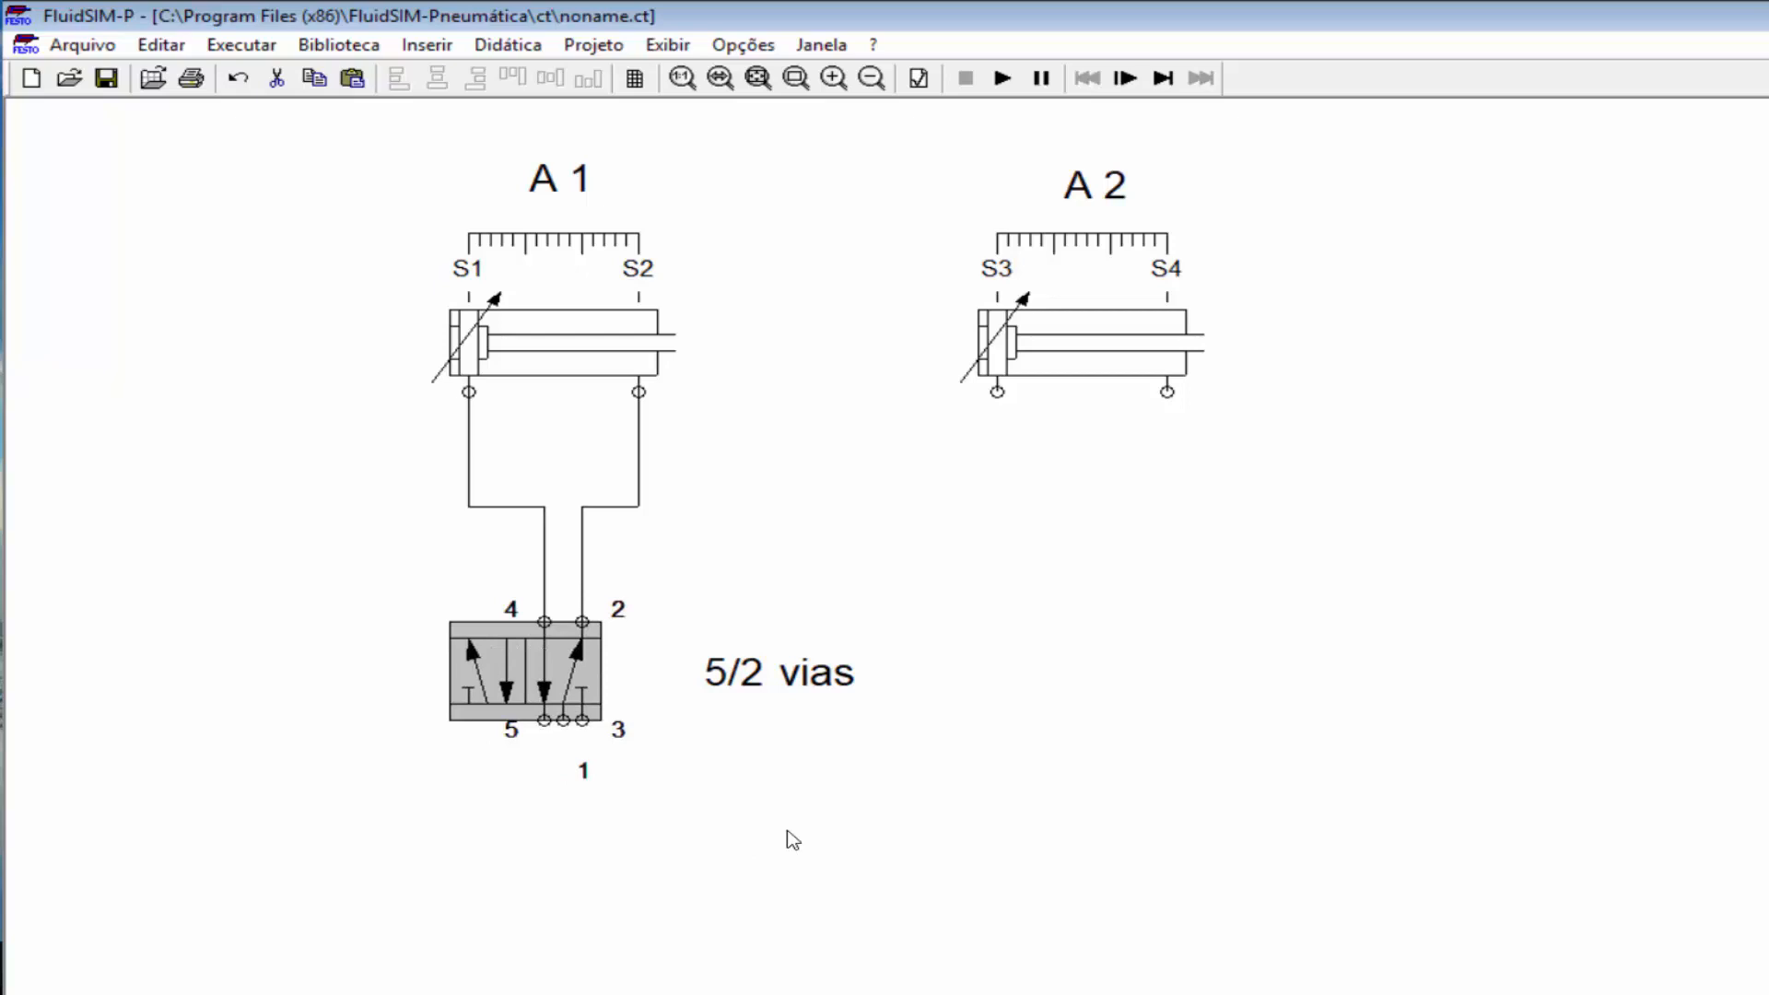
{"action": "left_click", "coordinate": [776, 852]}
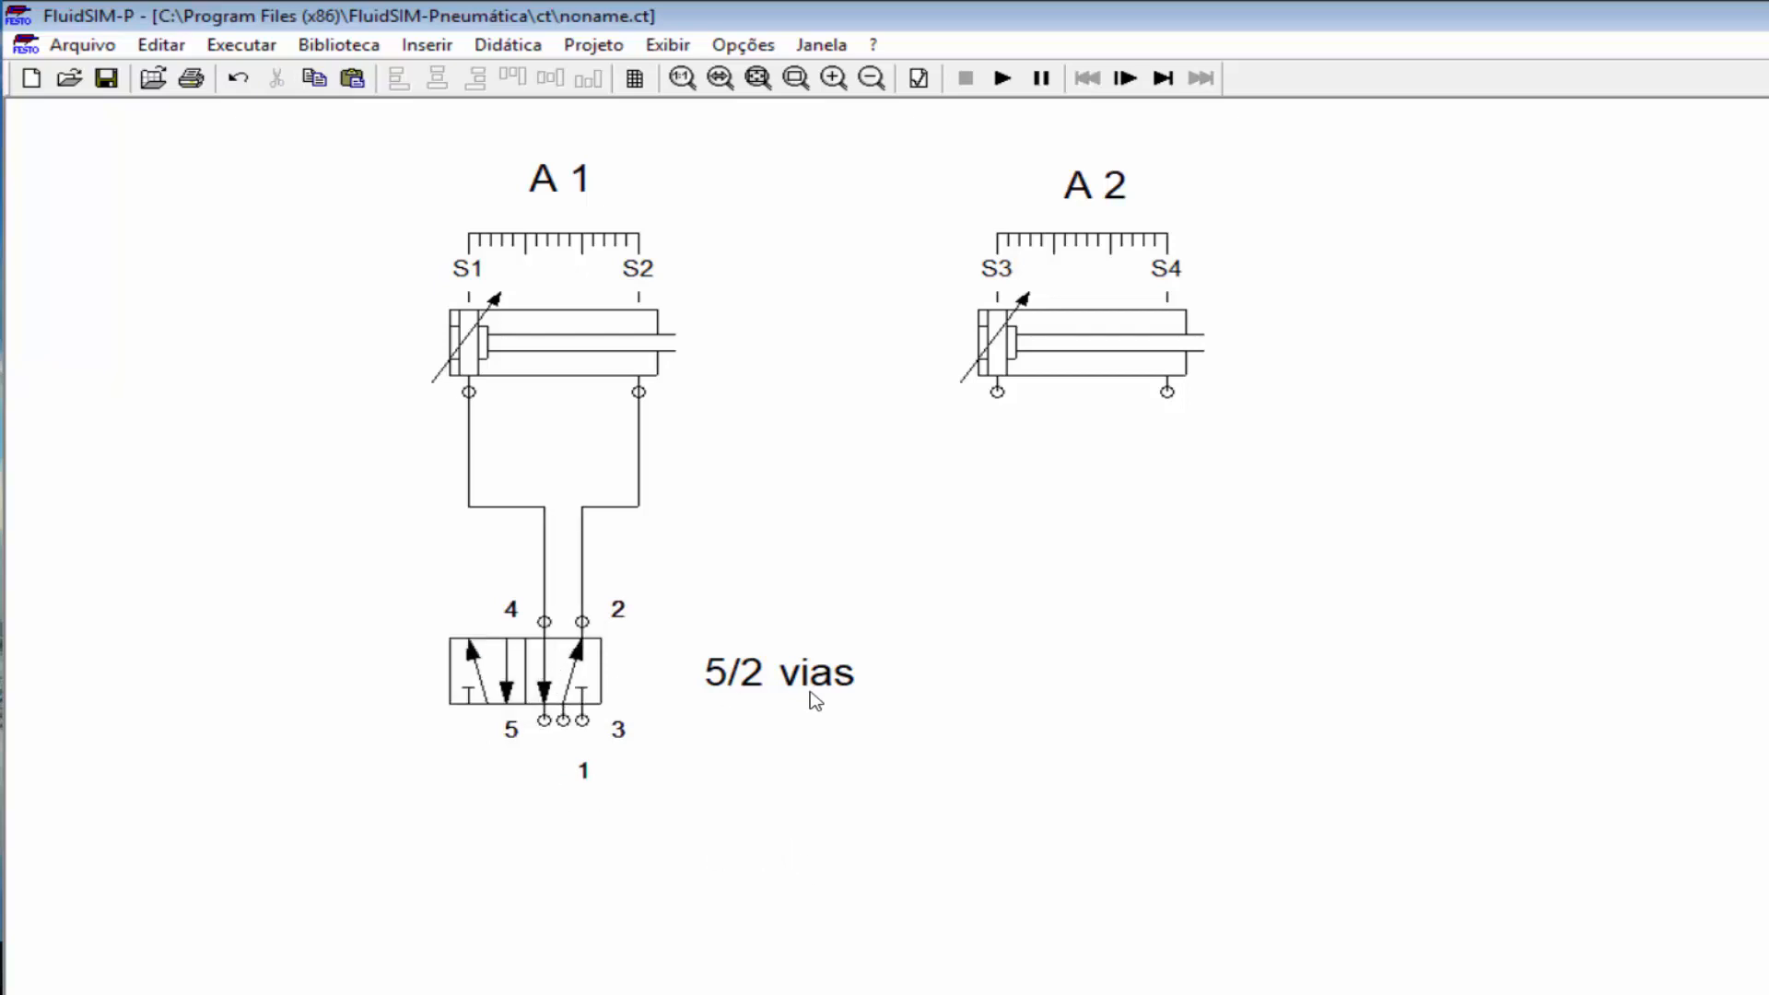
Step: Shift the '5/2 vias' label right and give the valve pushbutton manual actuation on both sides
{"action": "left_click_drag", "start_coordinate": [789, 693], "coordinate": [914, 696]}
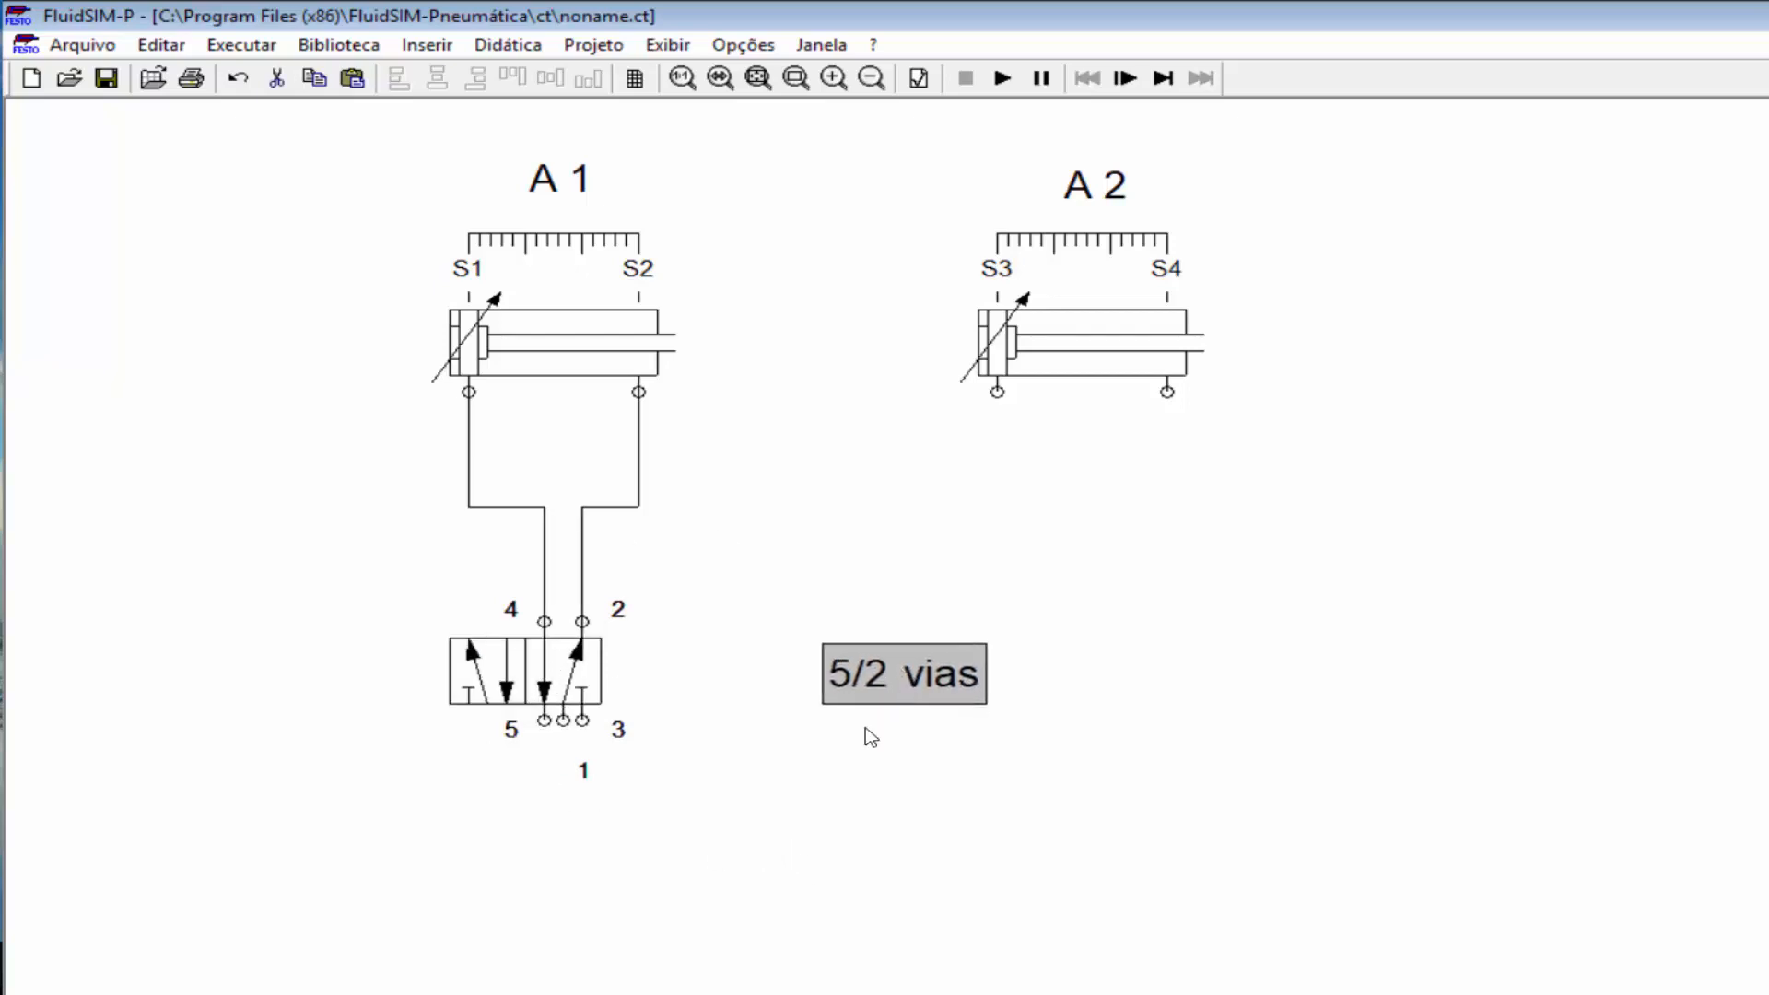
{"action": "double_click", "coordinate": [568, 693]}
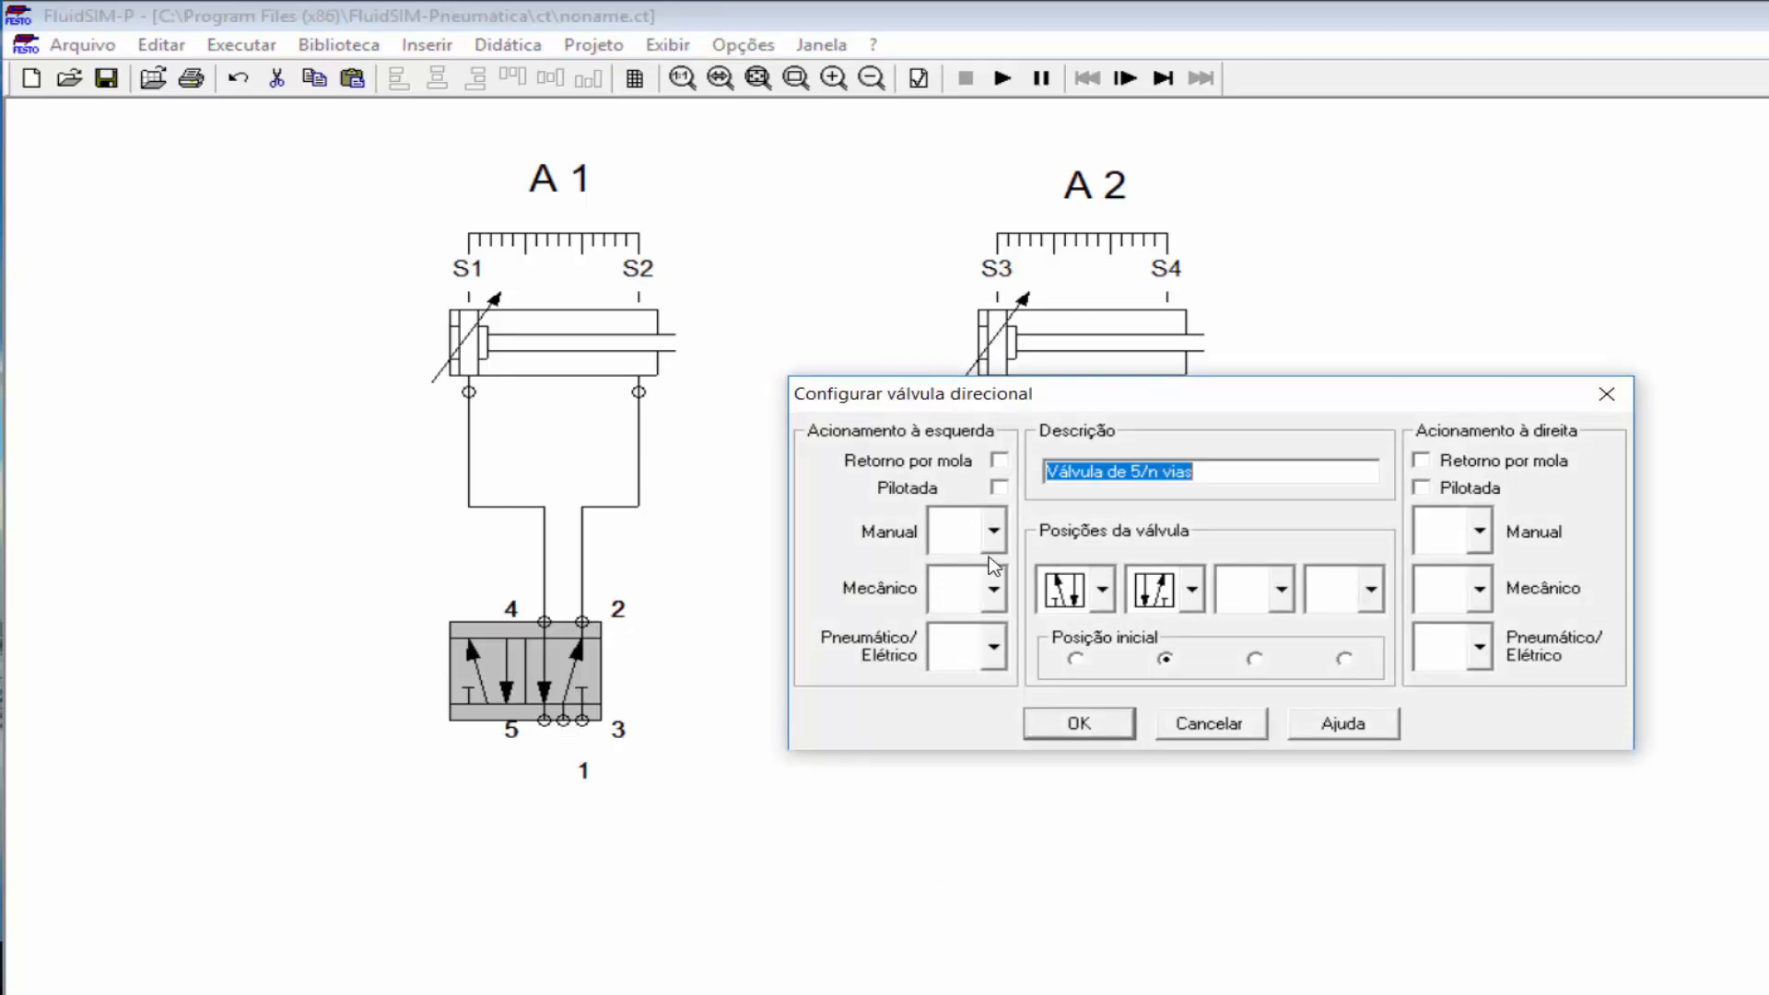
{"action": "left_click", "coordinate": [993, 531]}
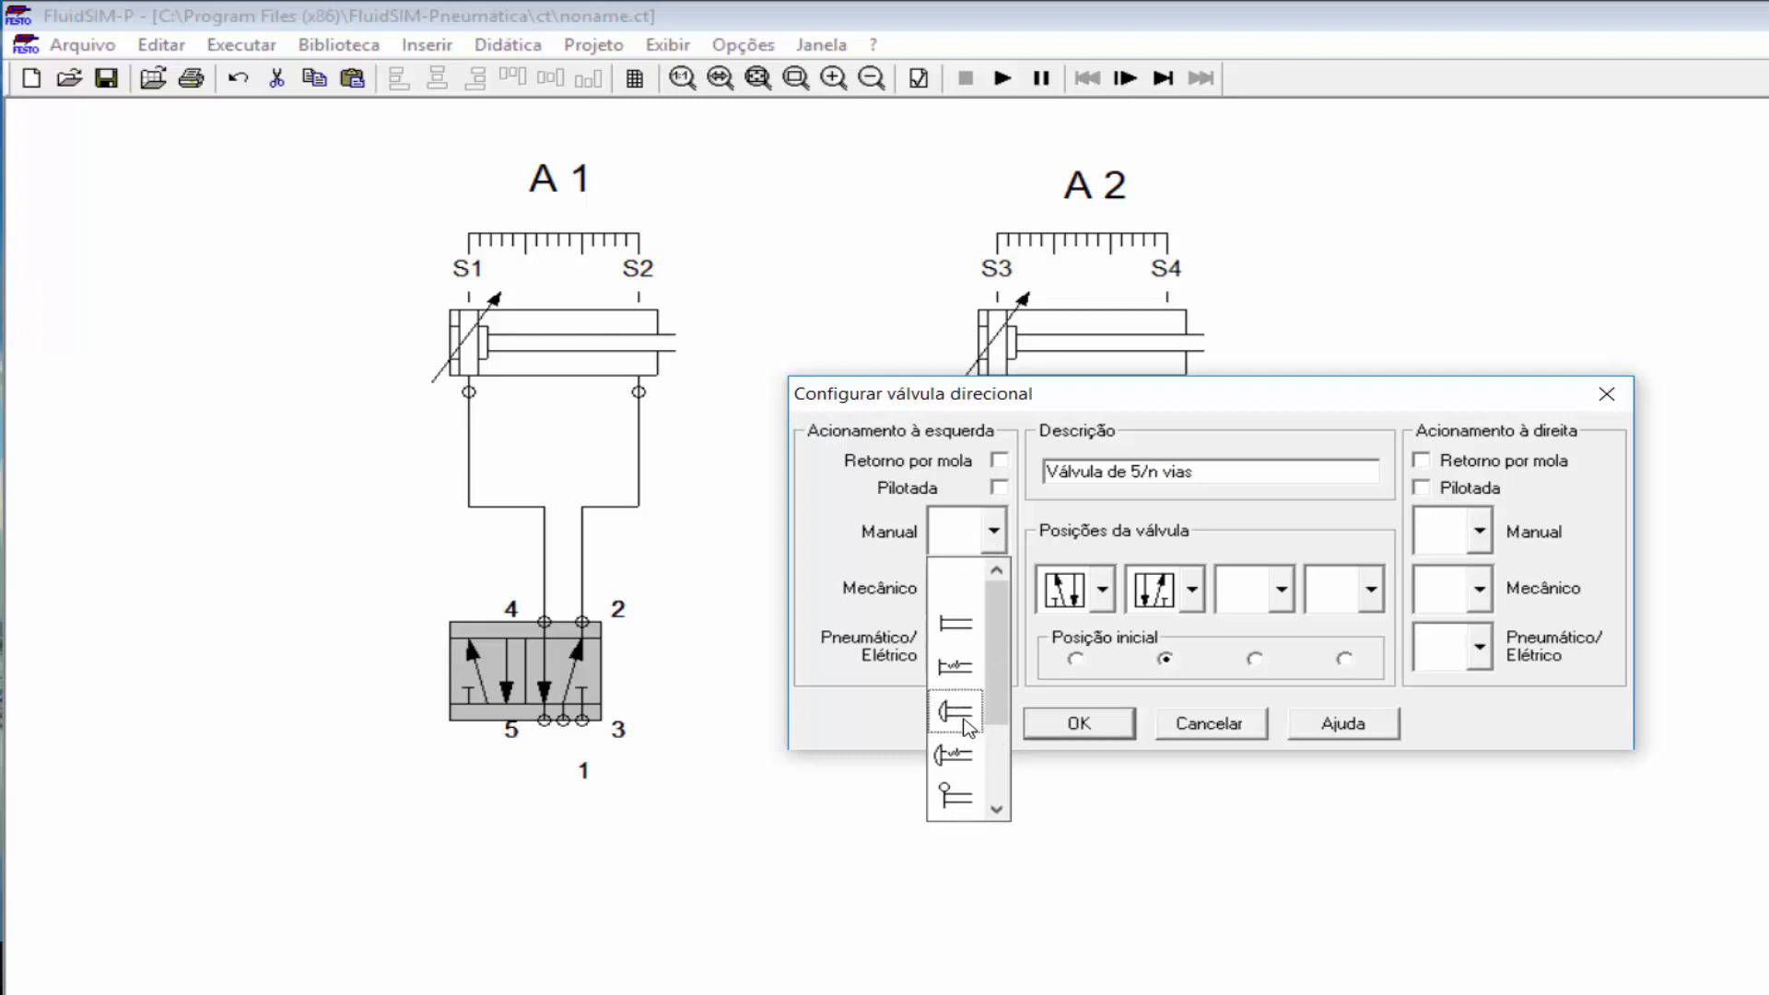
{"action": "left_click", "coordinate": [956, 711]}
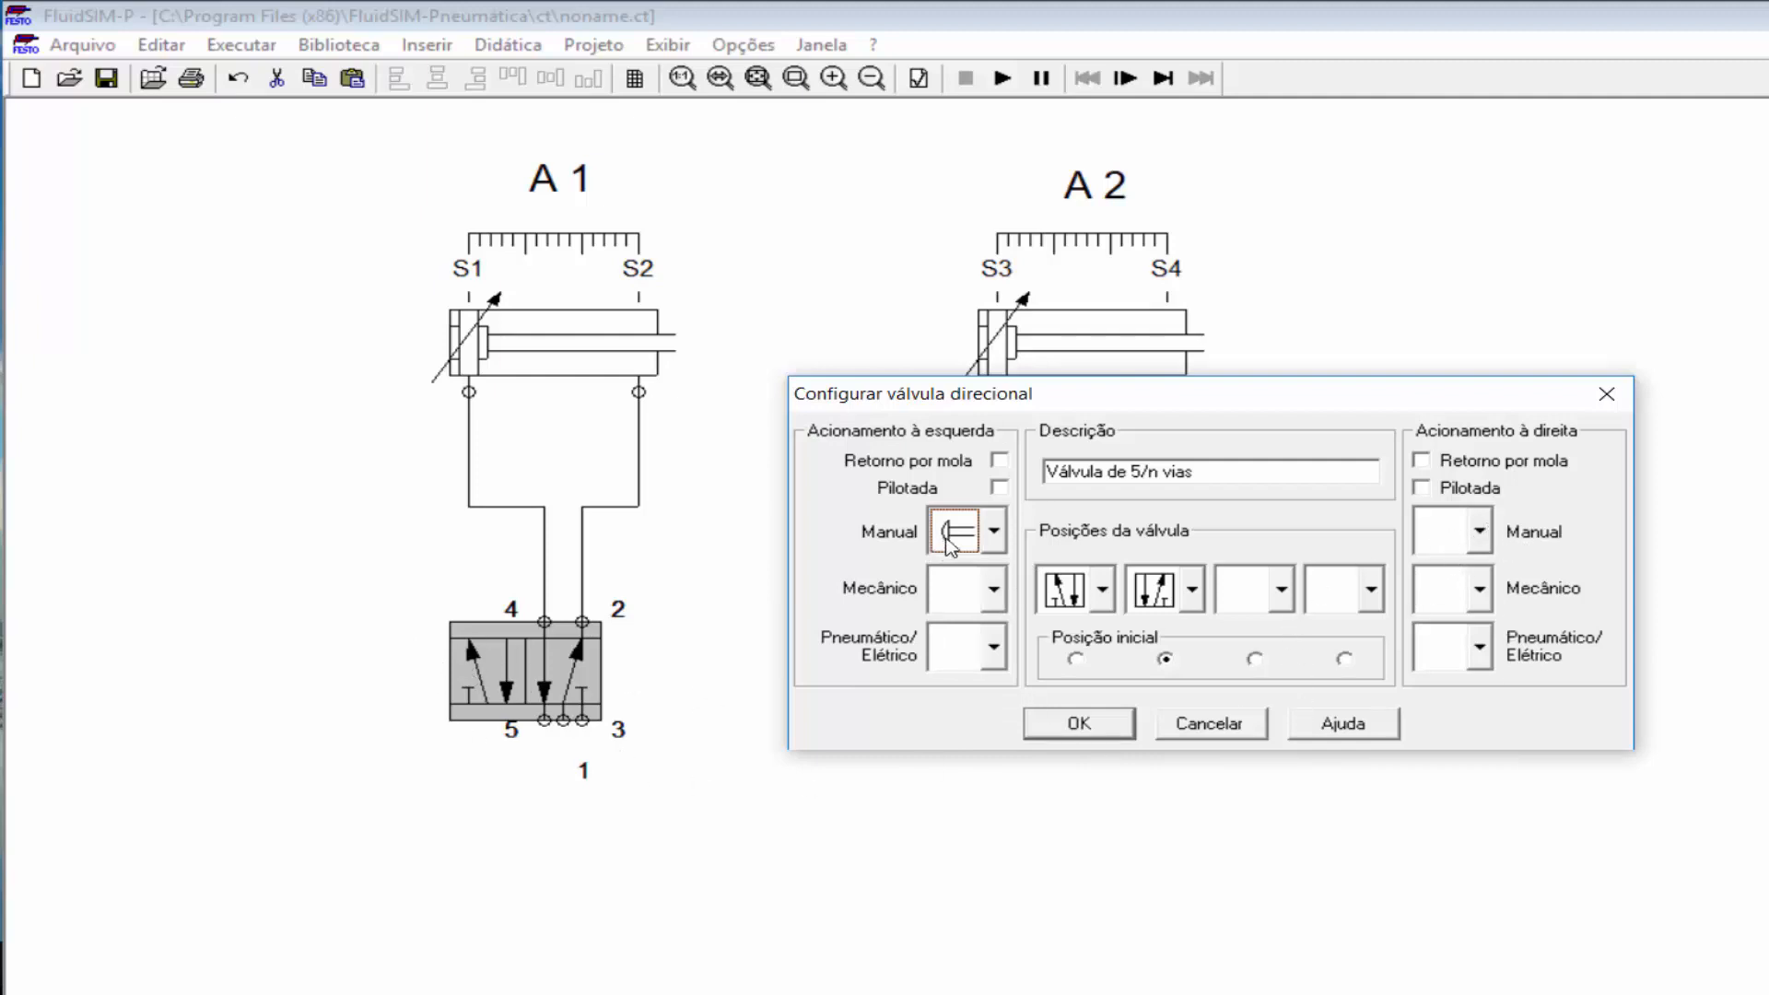
{"action": "left_click", "coordinate": [1483, 542]}
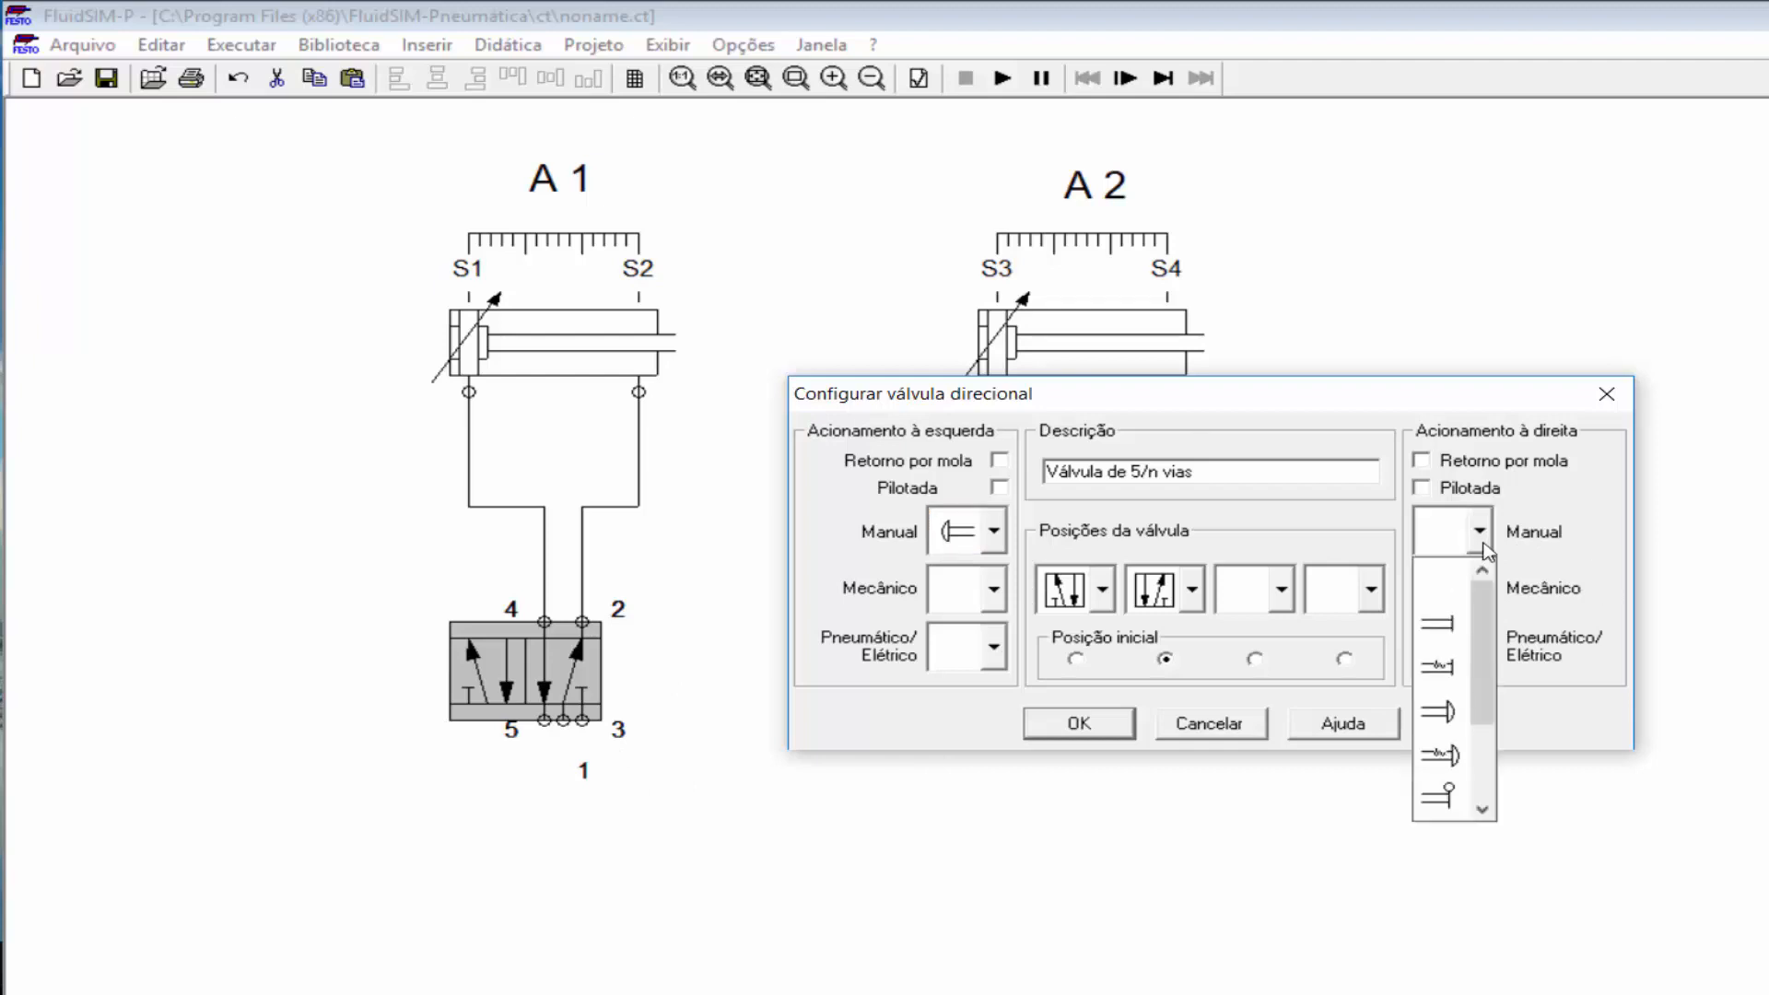
{"action": "left_click", "coordinate": [1463, 711]}
{"action": "left_click", "coordinate": [1079, 724]}
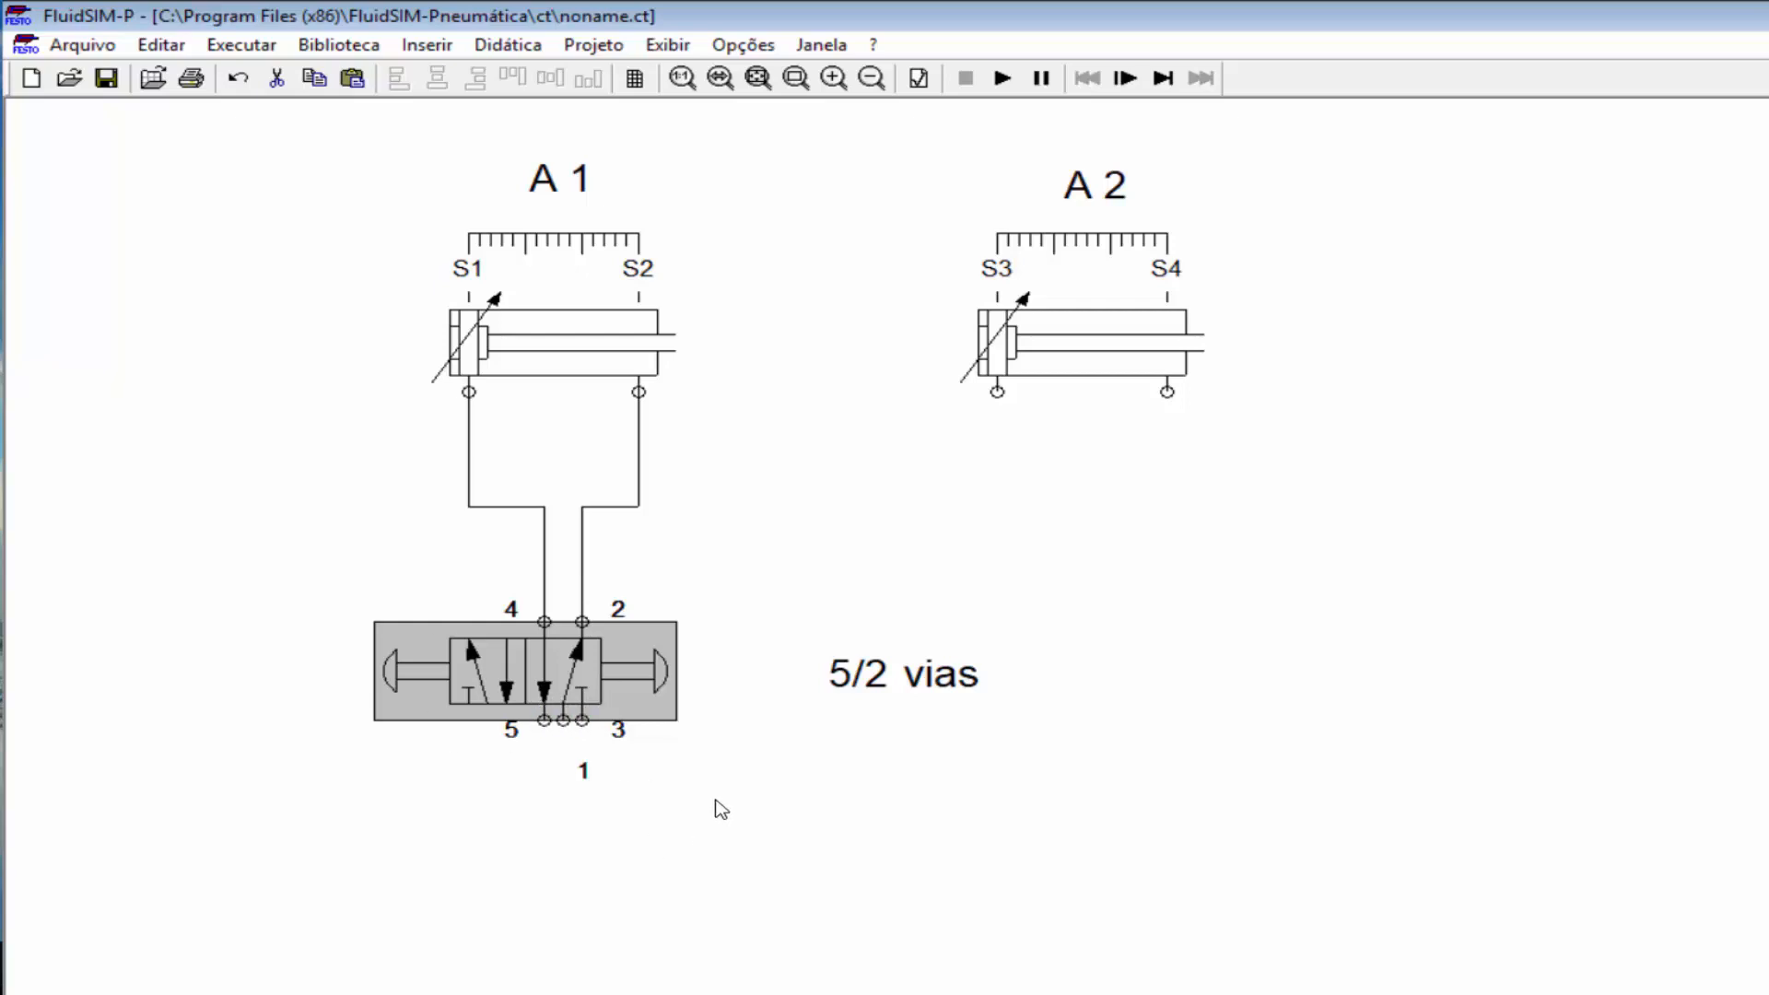
{"action": "left_click", "coordinate": [437, 52]}
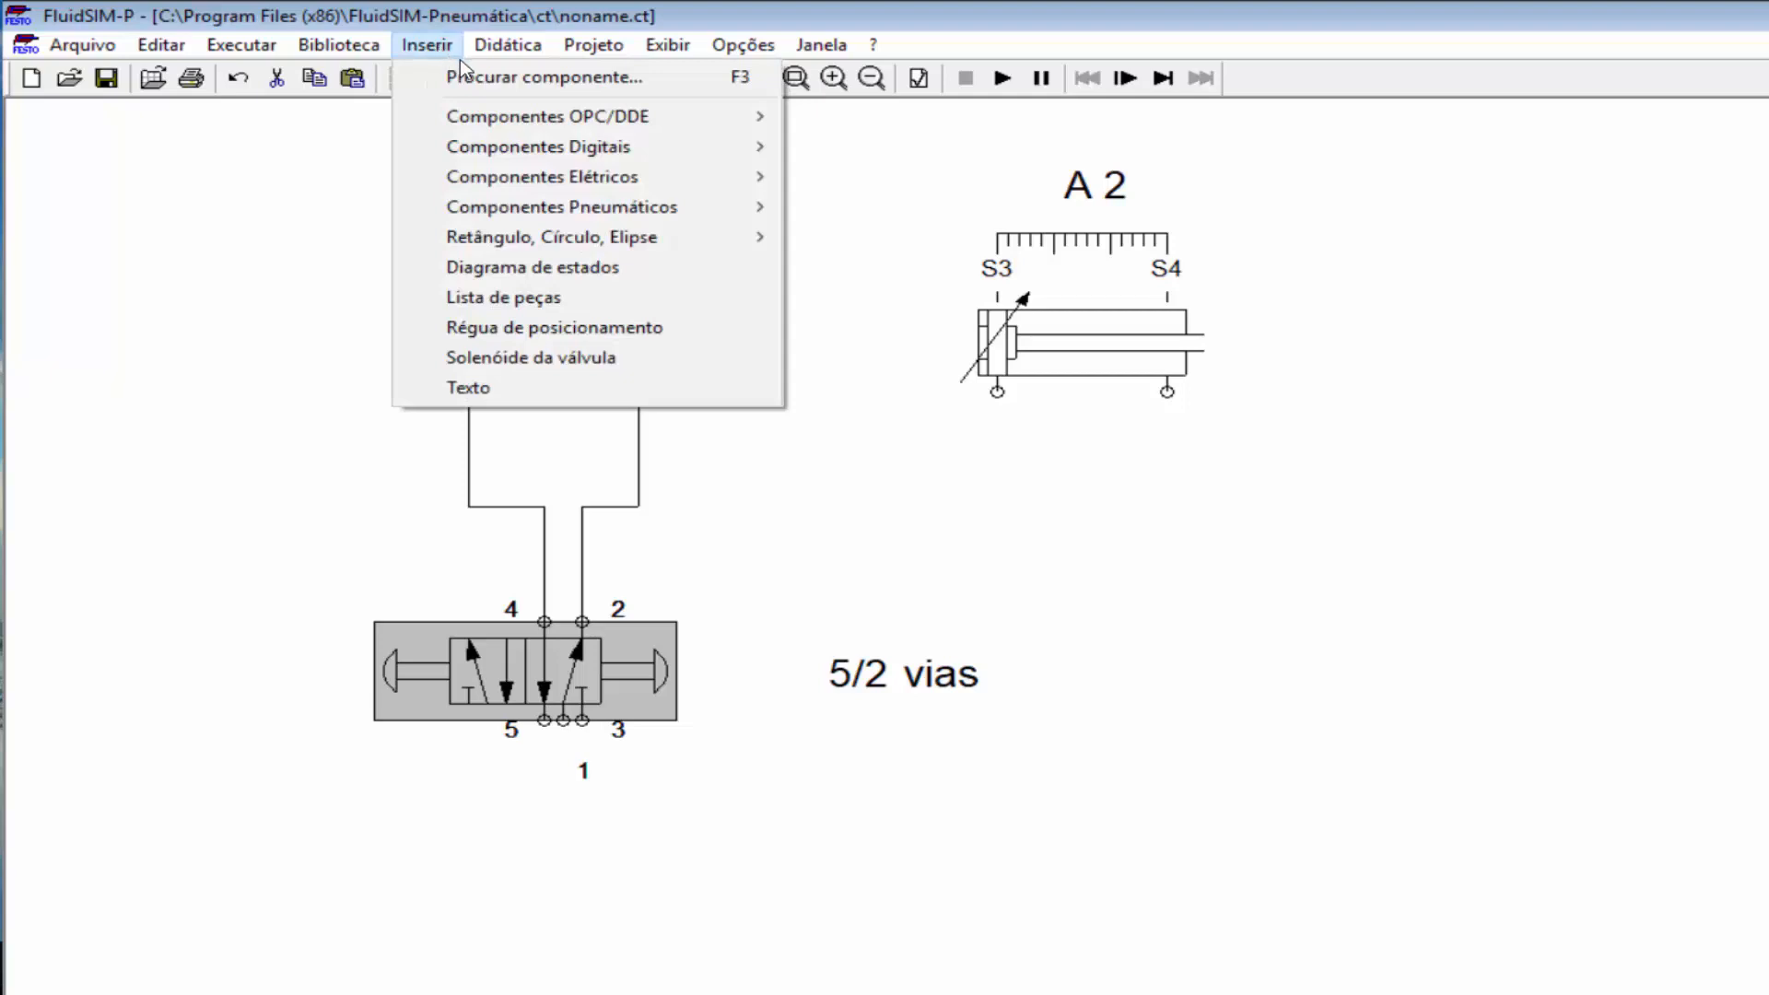
Step: Find the compressed-air supply by searching 'ar', place it below the valve, and pipe it to port 1
{"action": "left_click", "coordinate": [471, 77]}
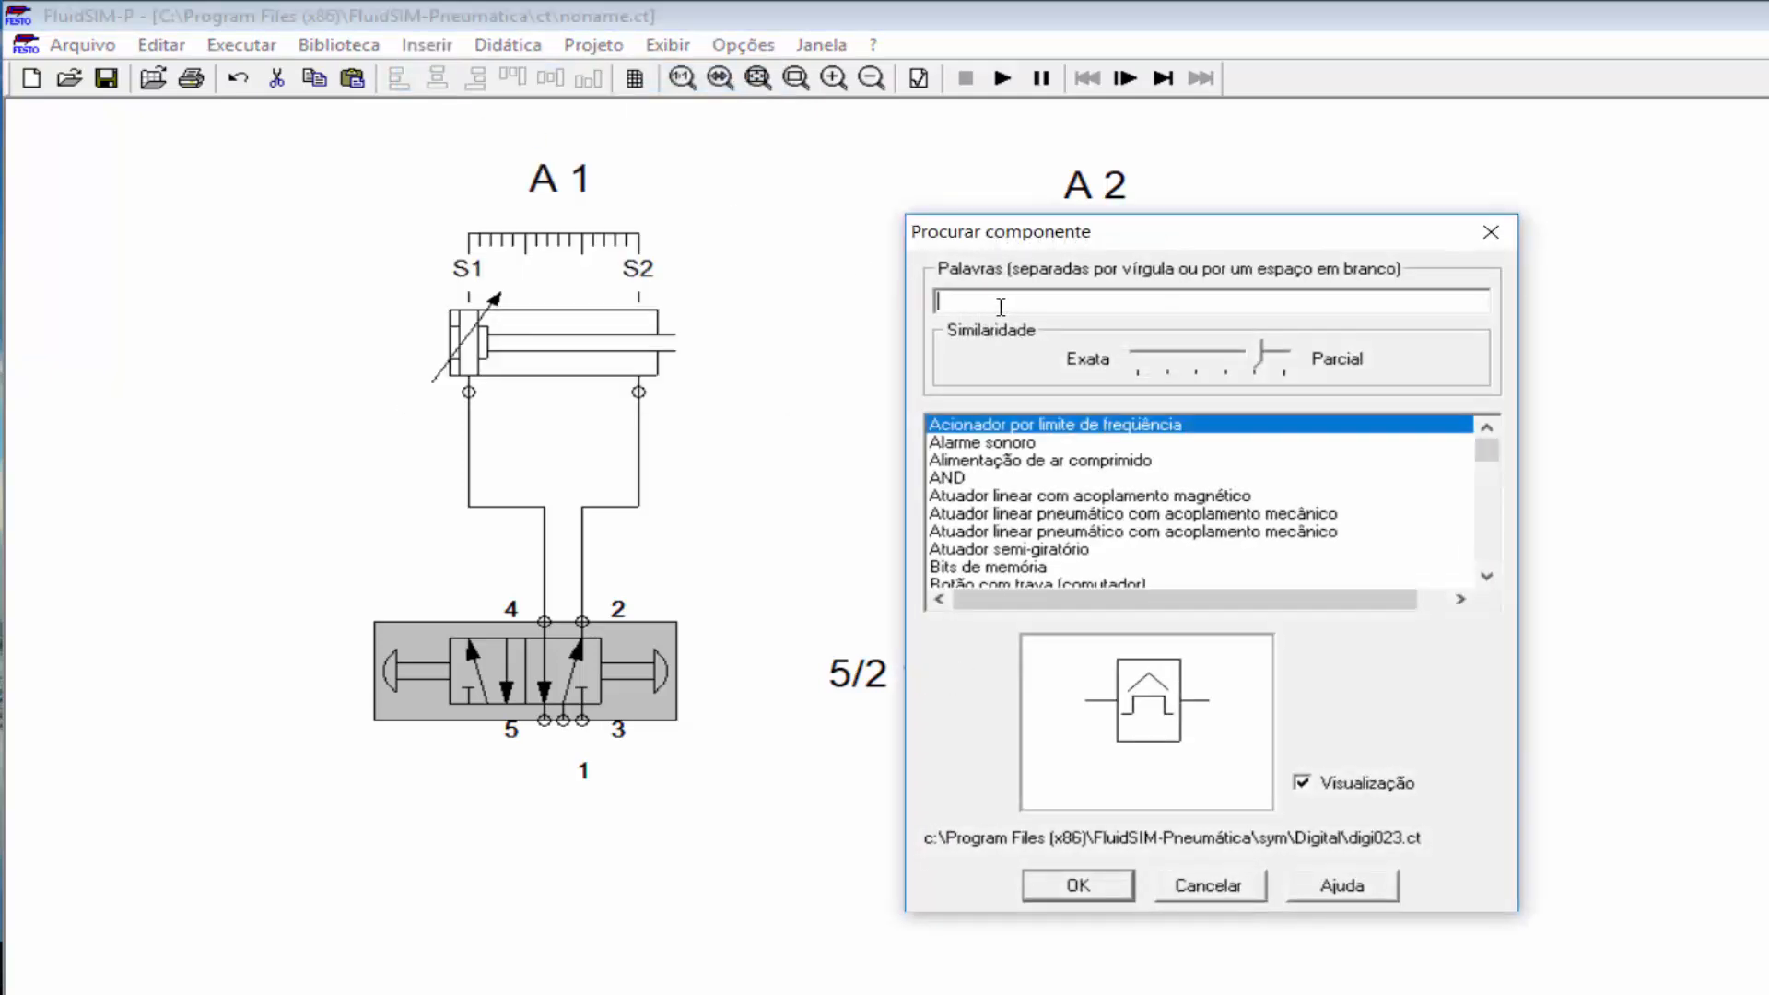
{"action": "type", "text": "ar"}
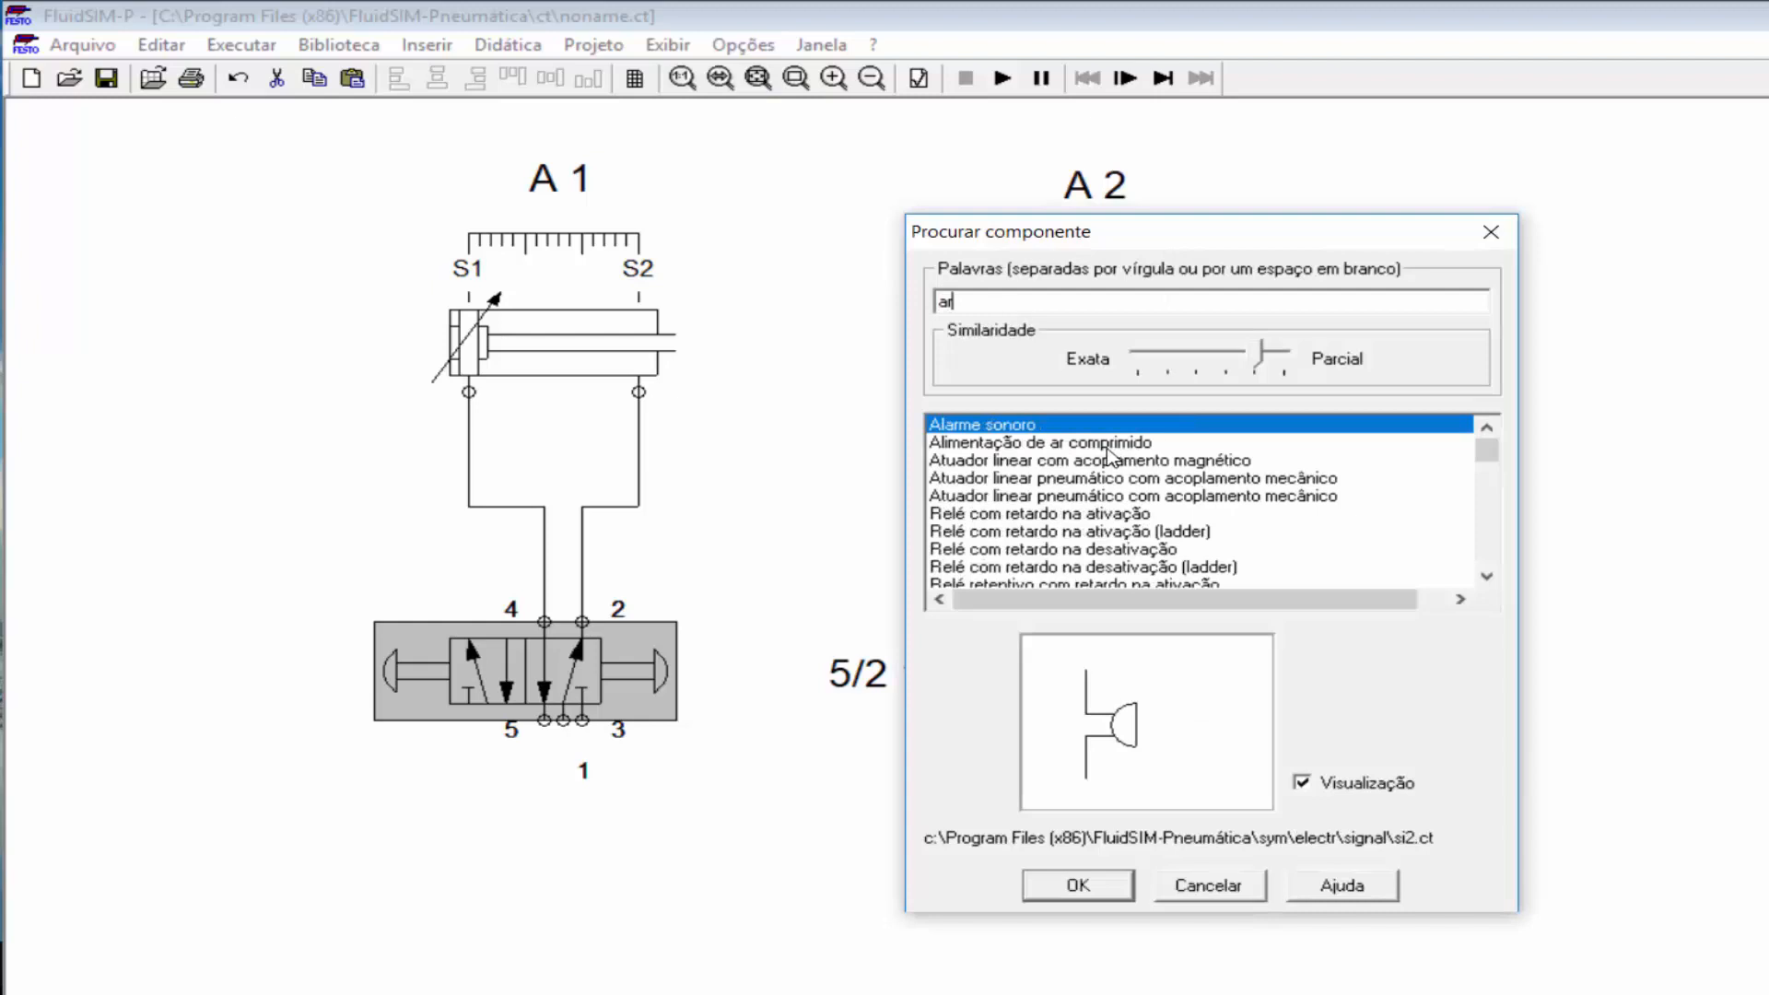
{"action": "left_click", "coordinate": [1104, 447]}
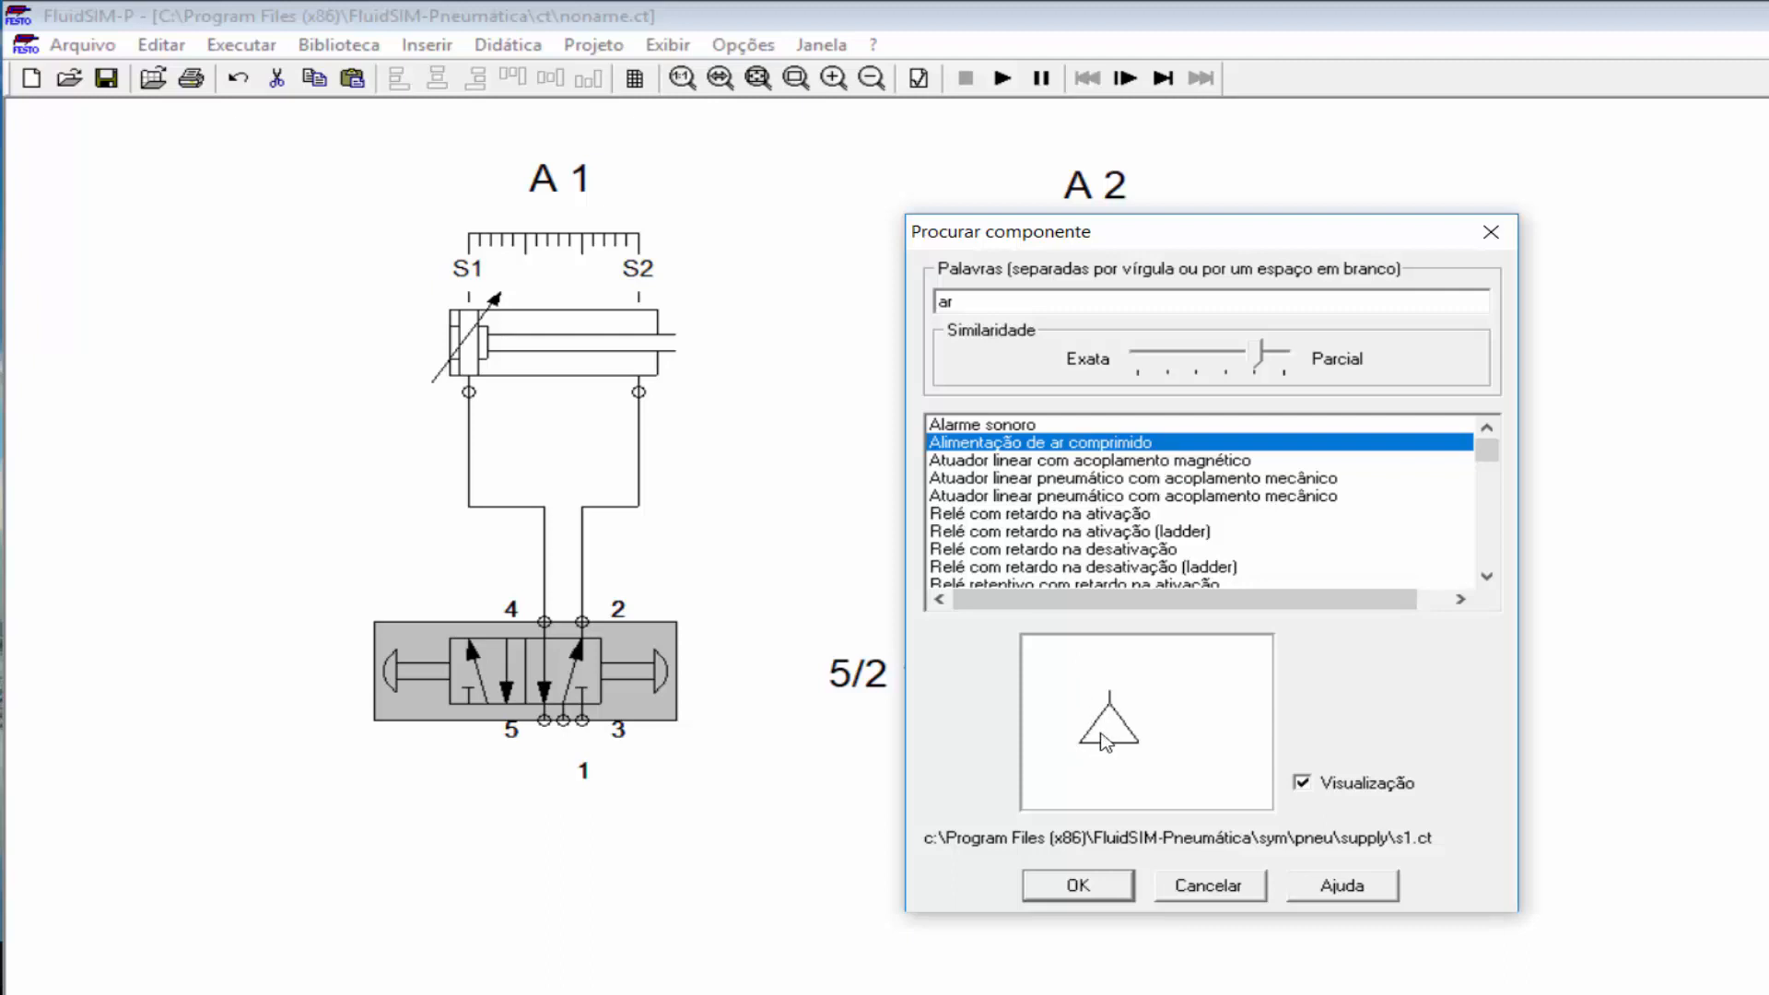
{"action": "scroll", "coordinate": [1064, 472], "scroll_direction": "down", "scroll_amount": 1}
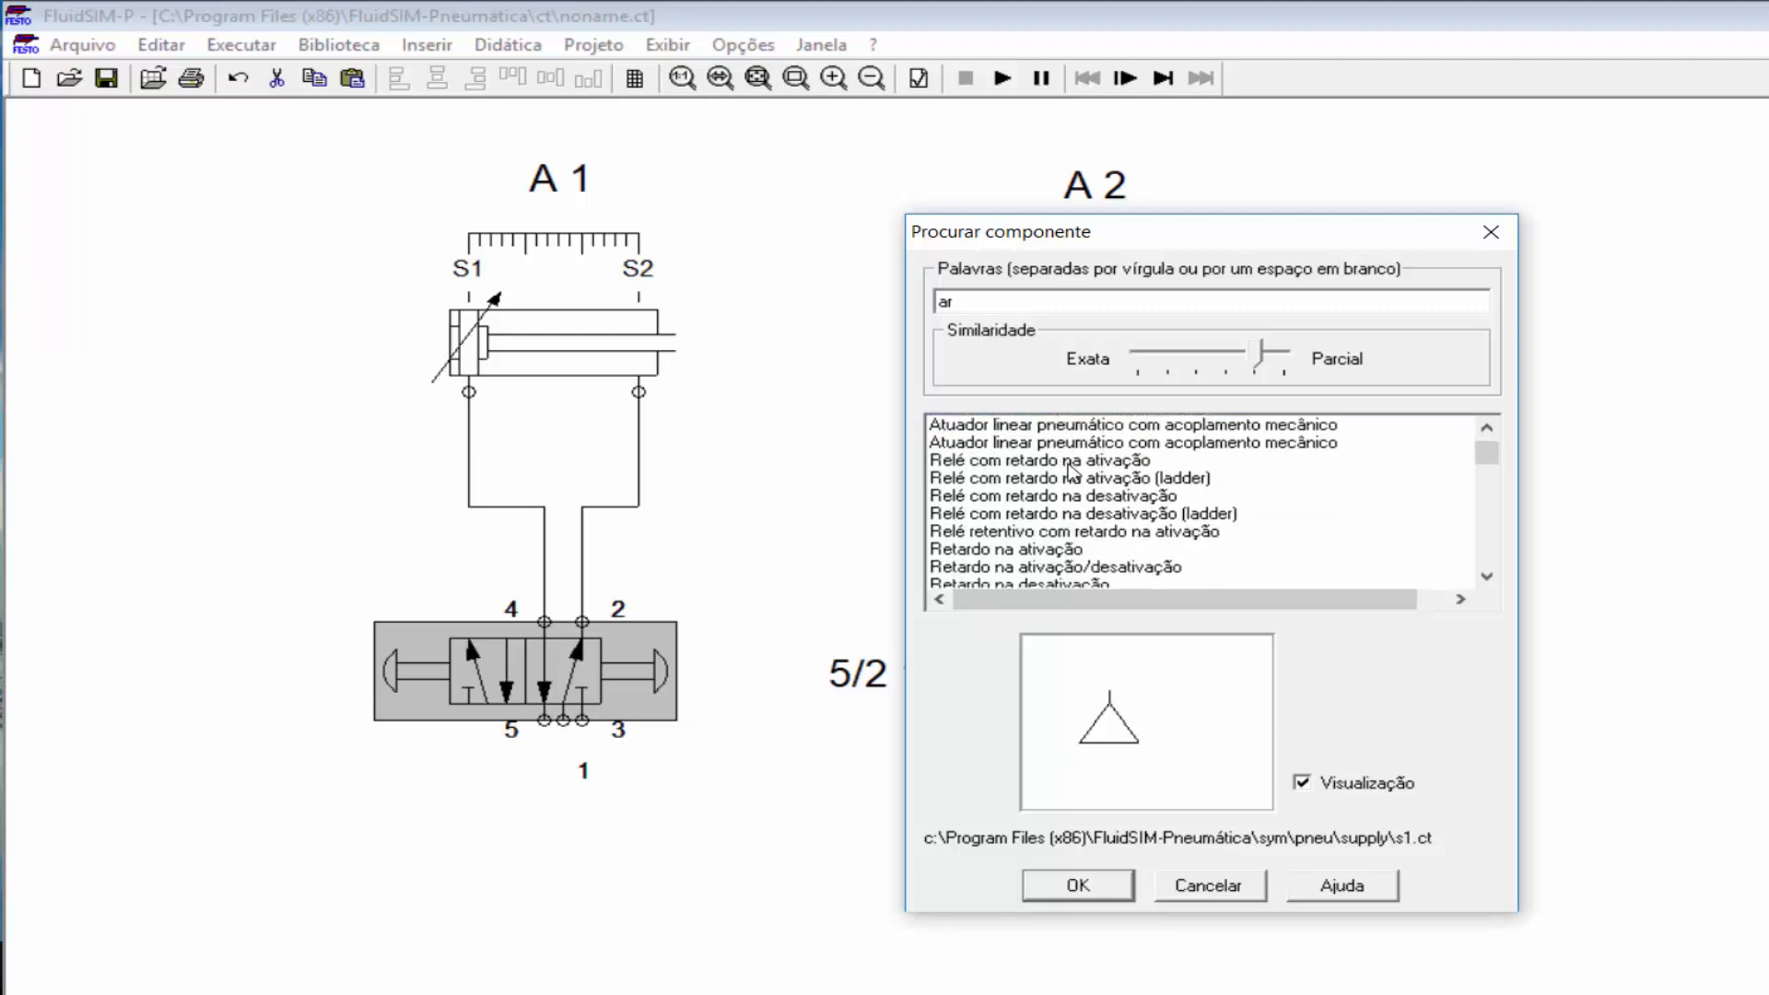
{"action": "scroll", "coordinate": [1069, 472], "scroll_direction": "up", "scroll_amount": 1}
{"action": "left_click", "coordinate": [1079, 887]}
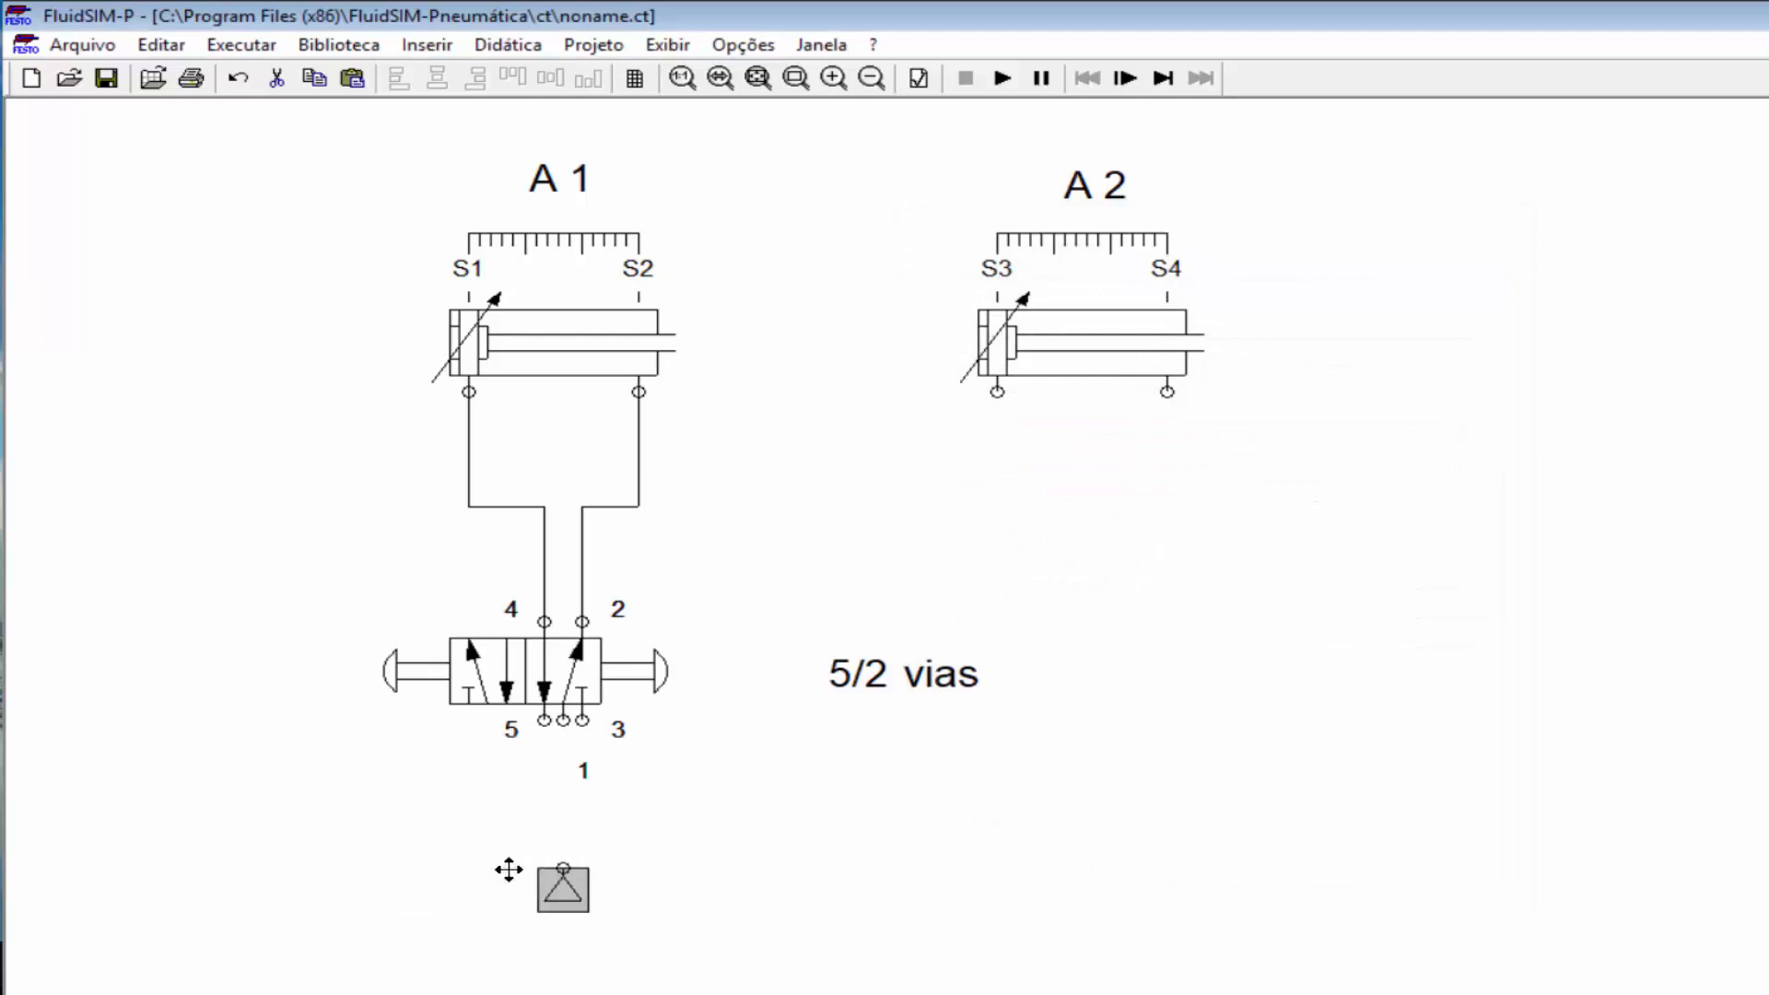
{"action": "left_click", "coordinate": [744, 905]}
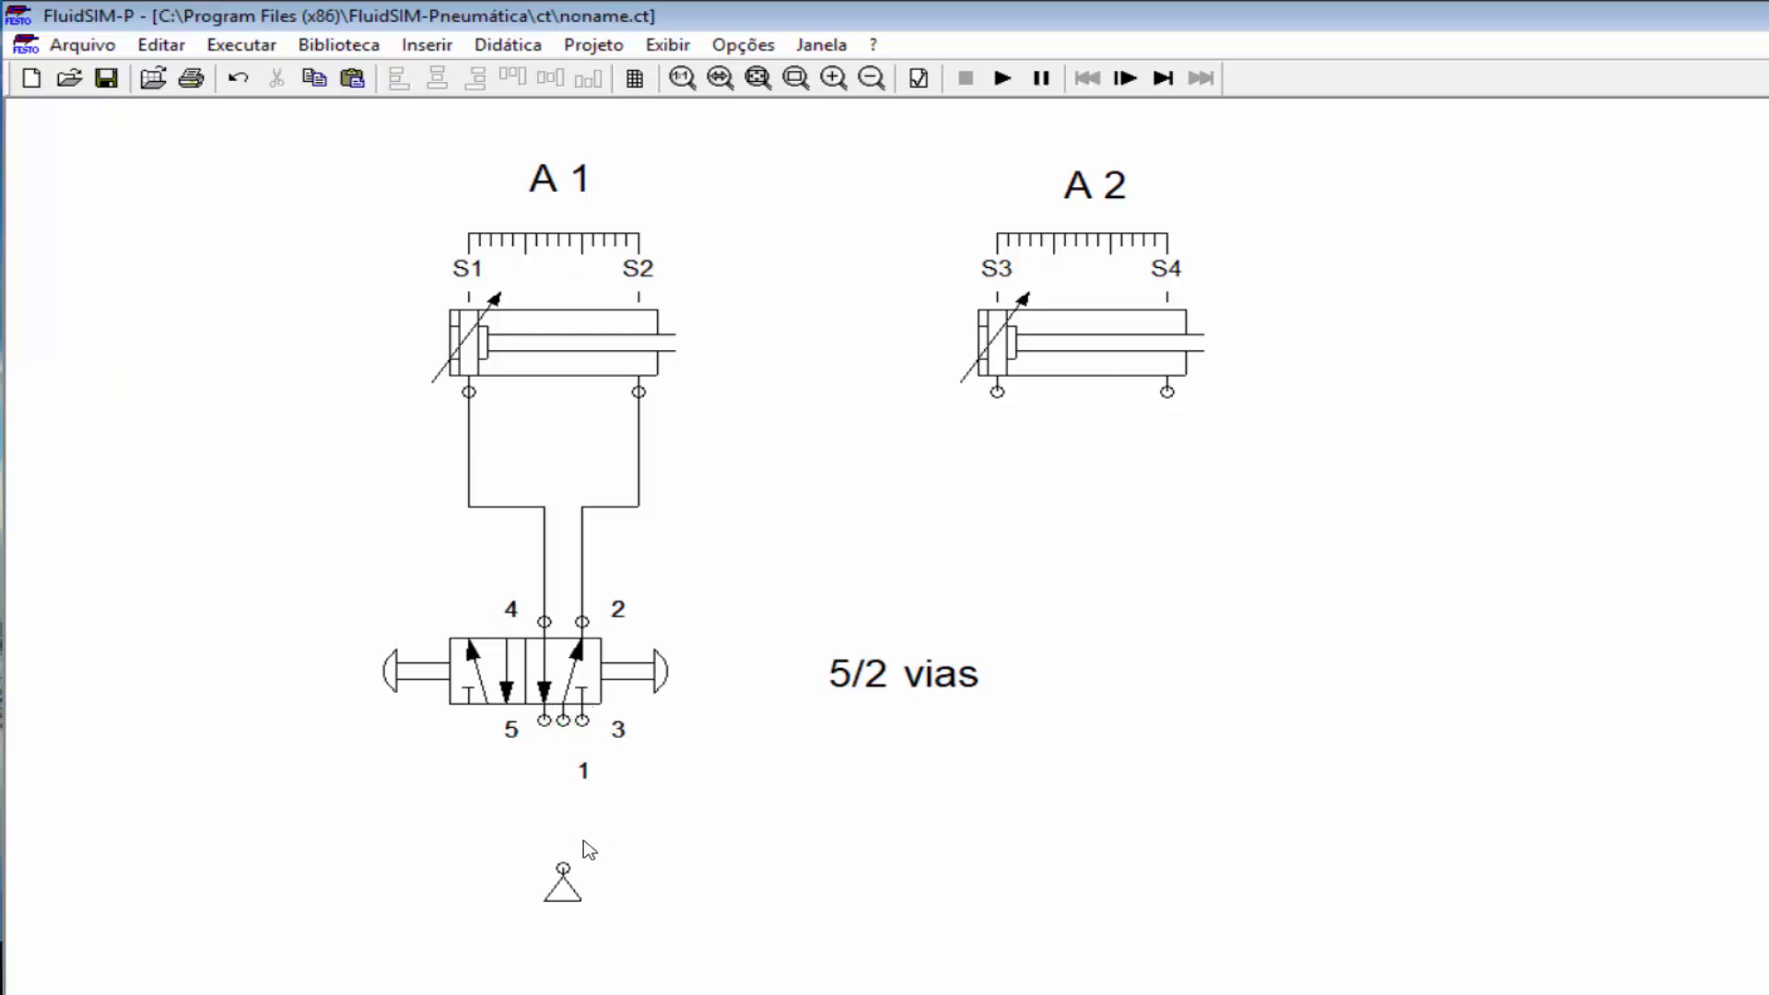
{"action": "left_click_drag", "start_coordinate": [561, 866], "coordinate": [563, 720]}
{"action": "left_click", "coordinate": [565, 722]}
{"action": "left_click", "coordinate": [630, 775]}
Step: Set the exhaust option of valve port 5 to a silencer
{"action": "mouse_move", "coordinate": [590, 329]}
{"action": "double_click", "coordinate": [547, 724]}
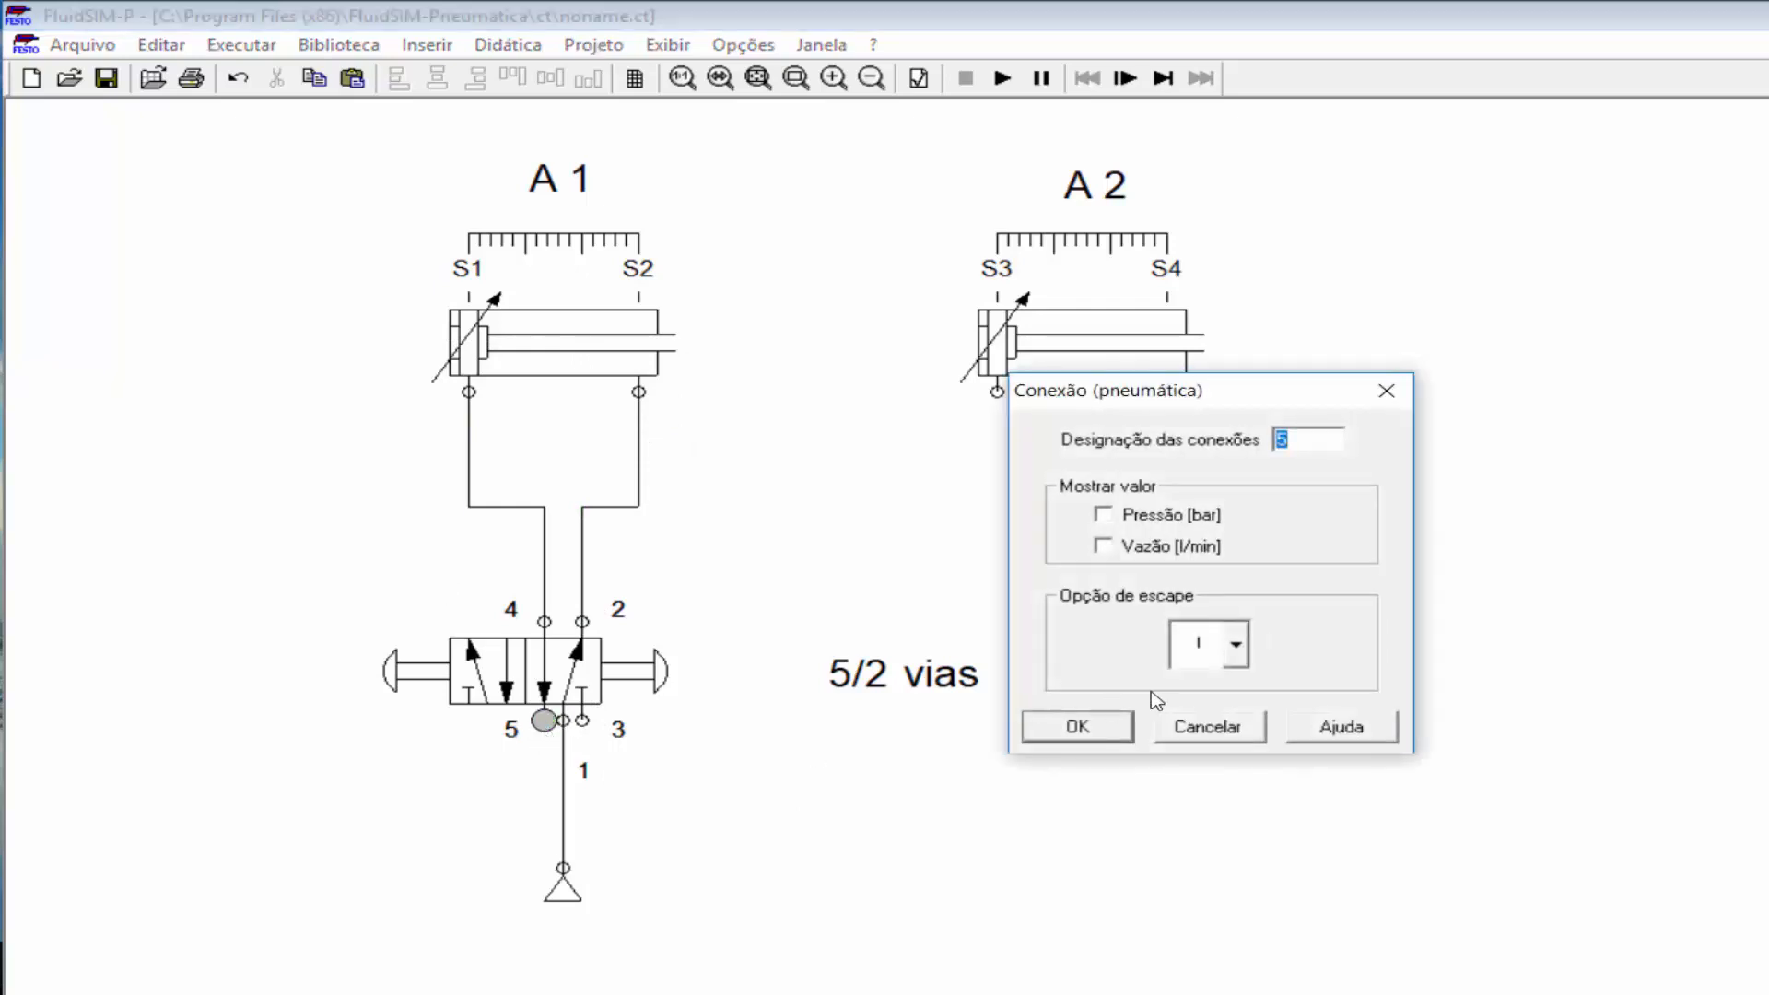
{"action": "key", "text": "Return"}
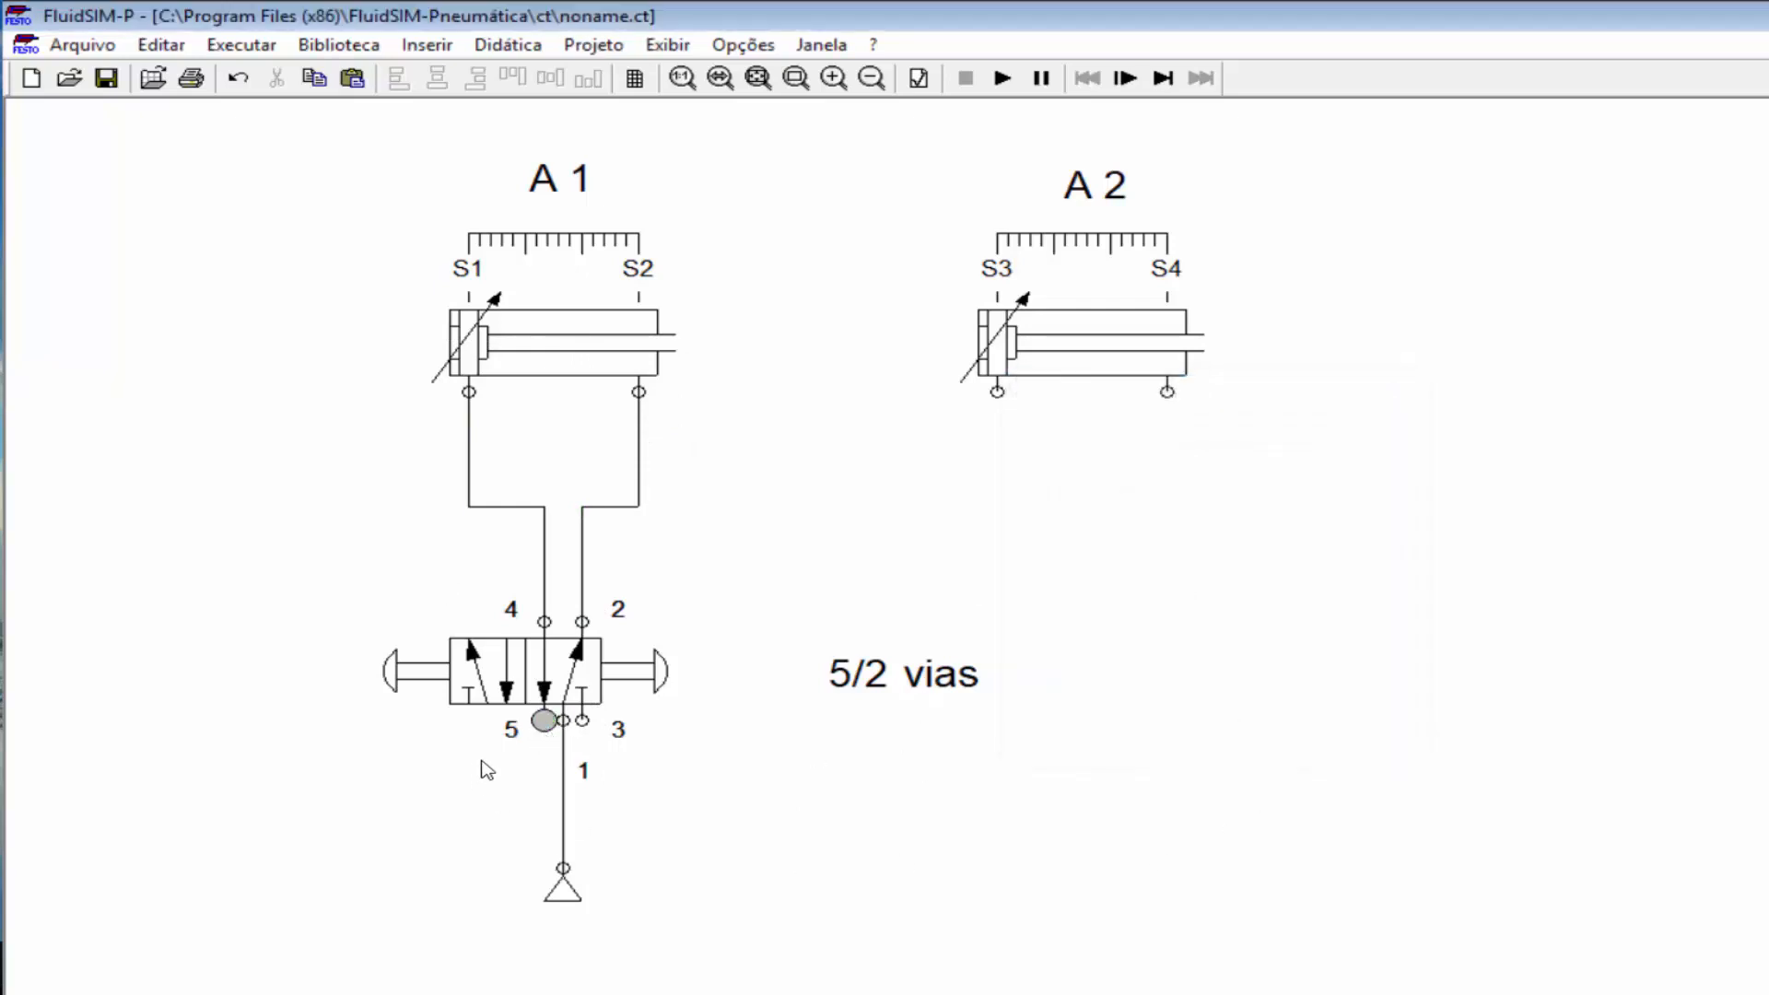
{"action": "double_click", "coordinate": [545, 722]}
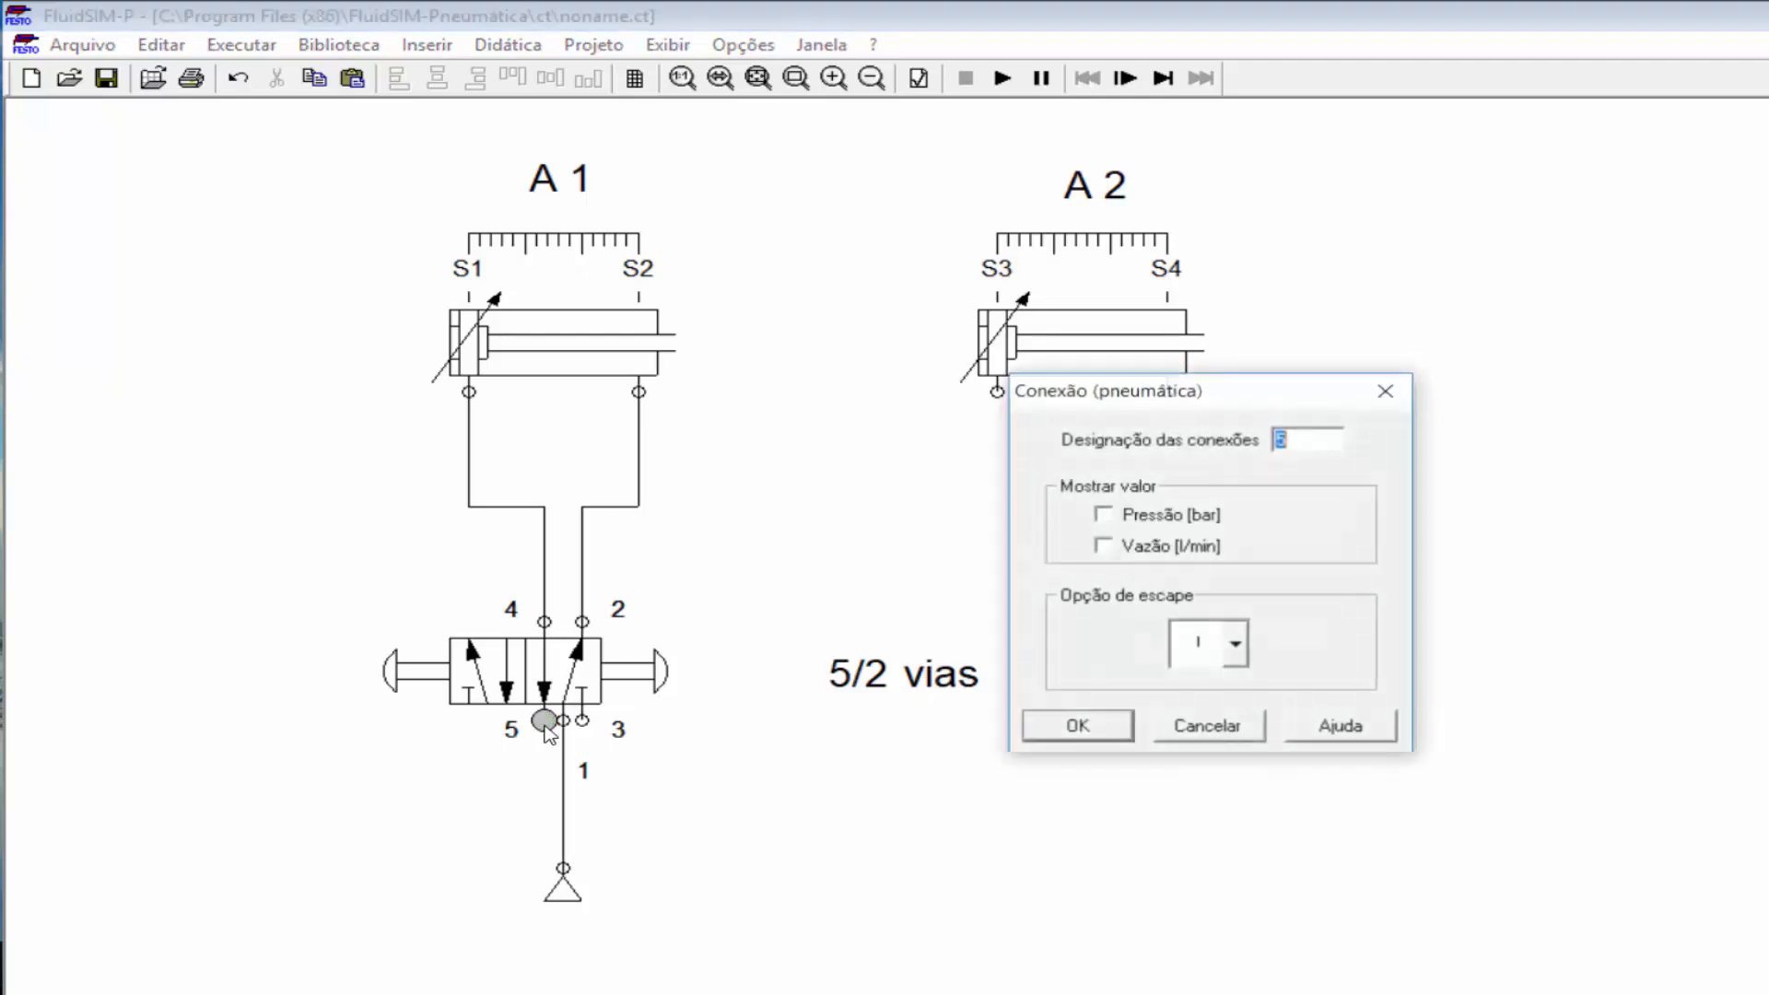
{"action": "left_click", "coordinate": [1208, 728]}
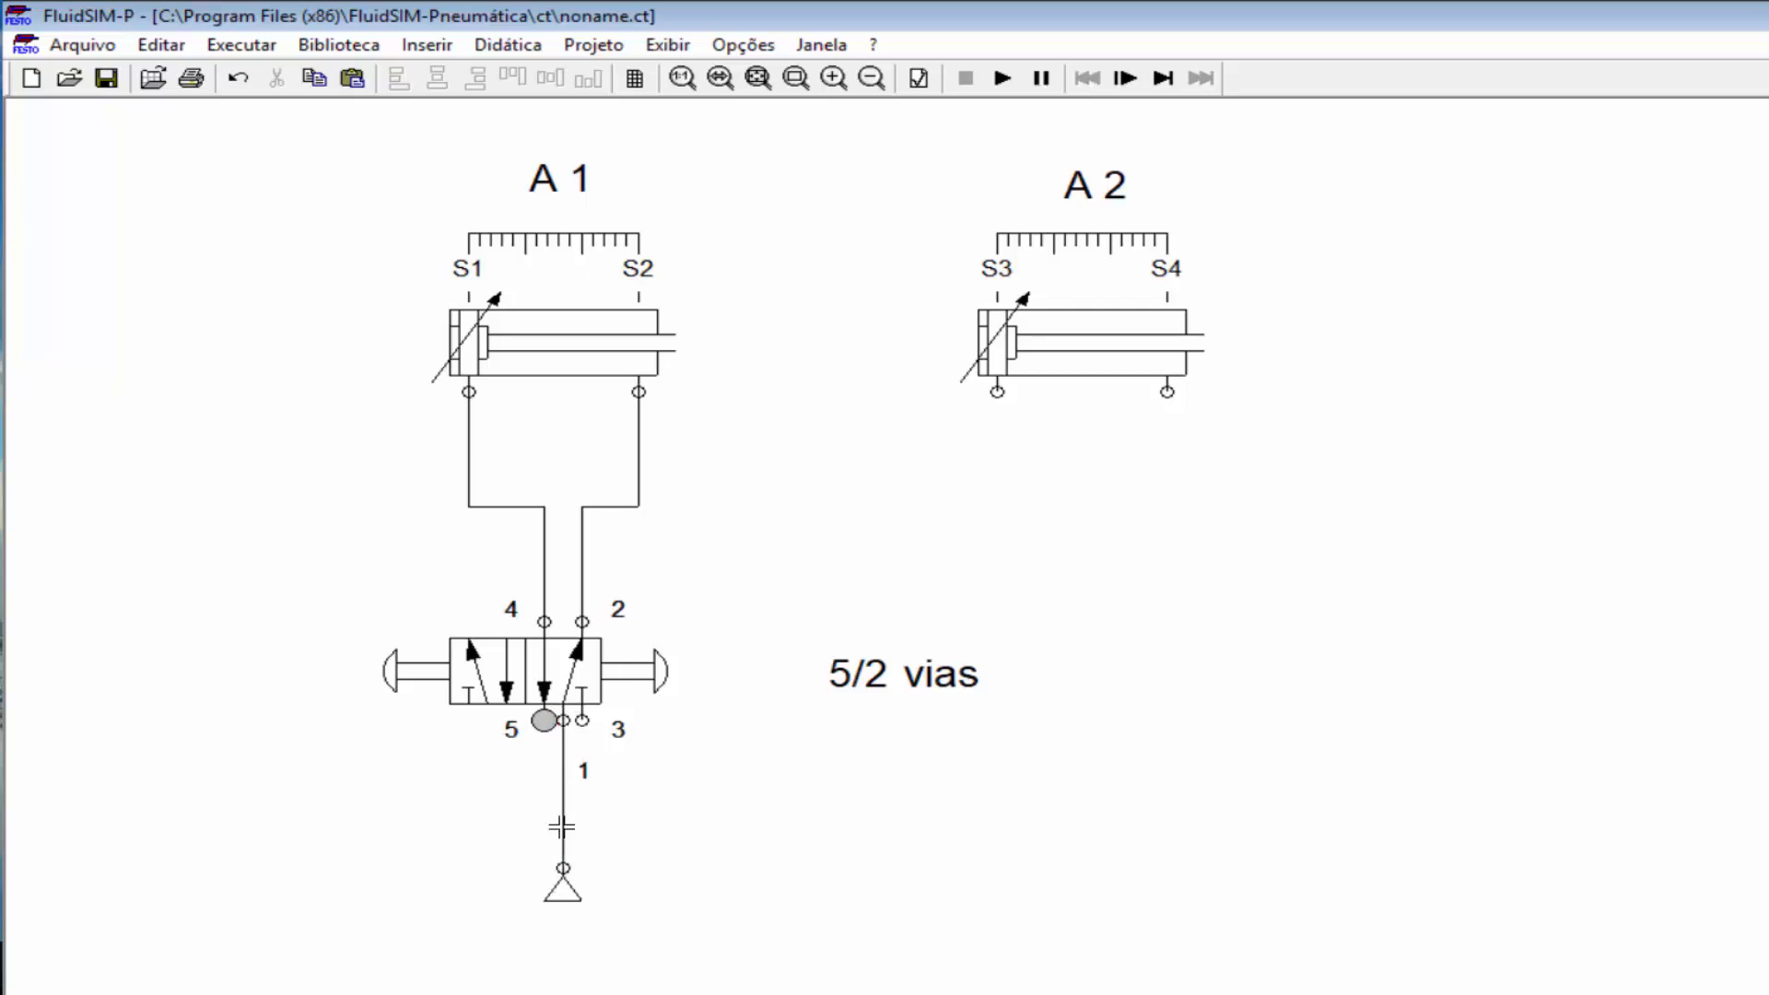
{"action": "double_click", "coordinate": [541, 719]}
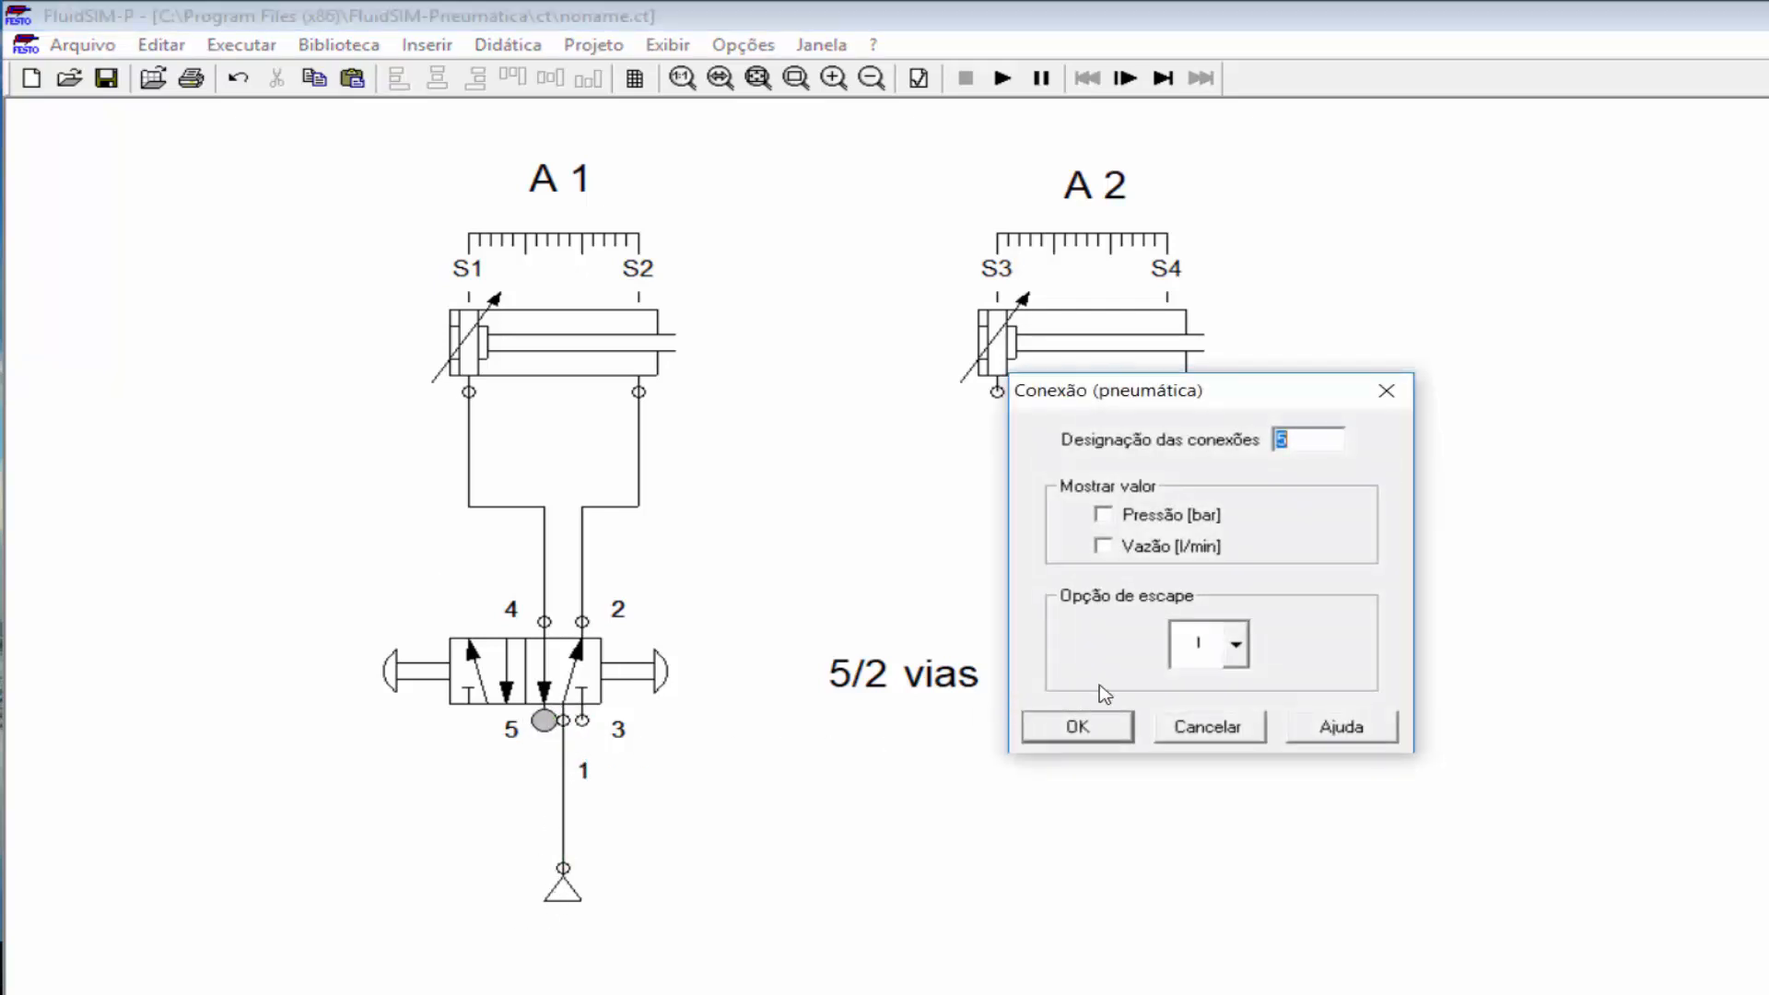
{"action": "left_click", "coordinate": [1235, 647]}
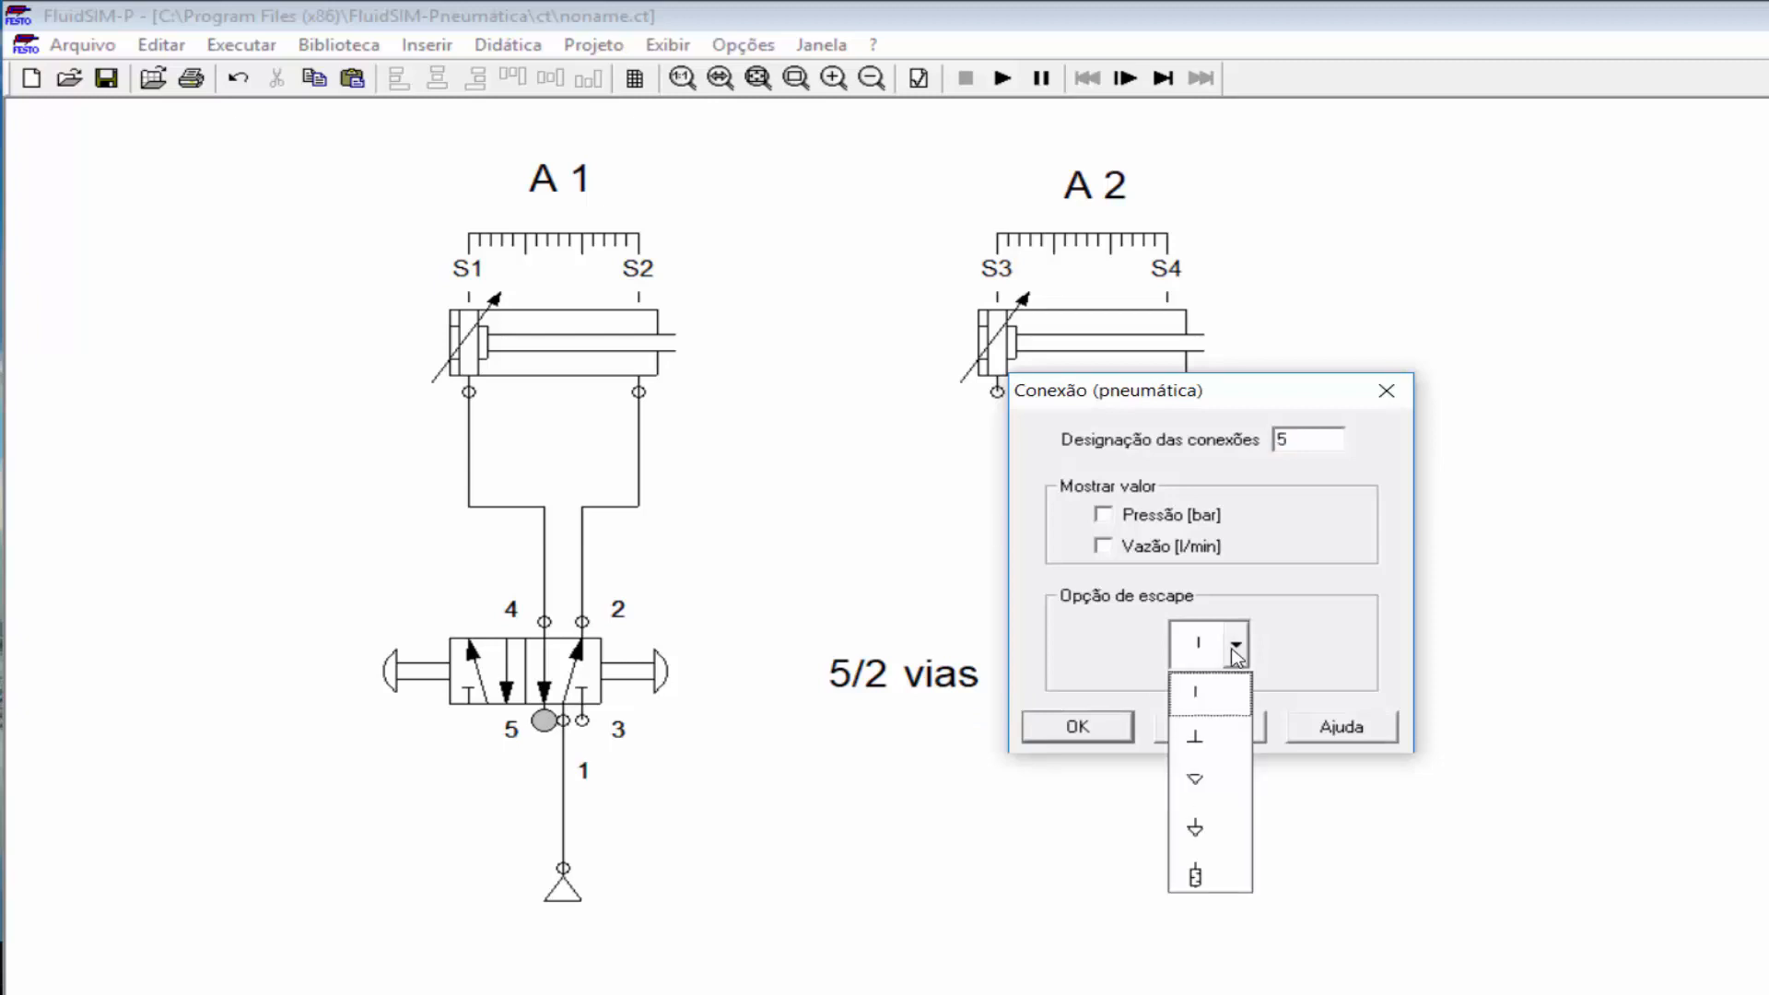
{"action": "left_click", "coordinate": [1220, 877]}
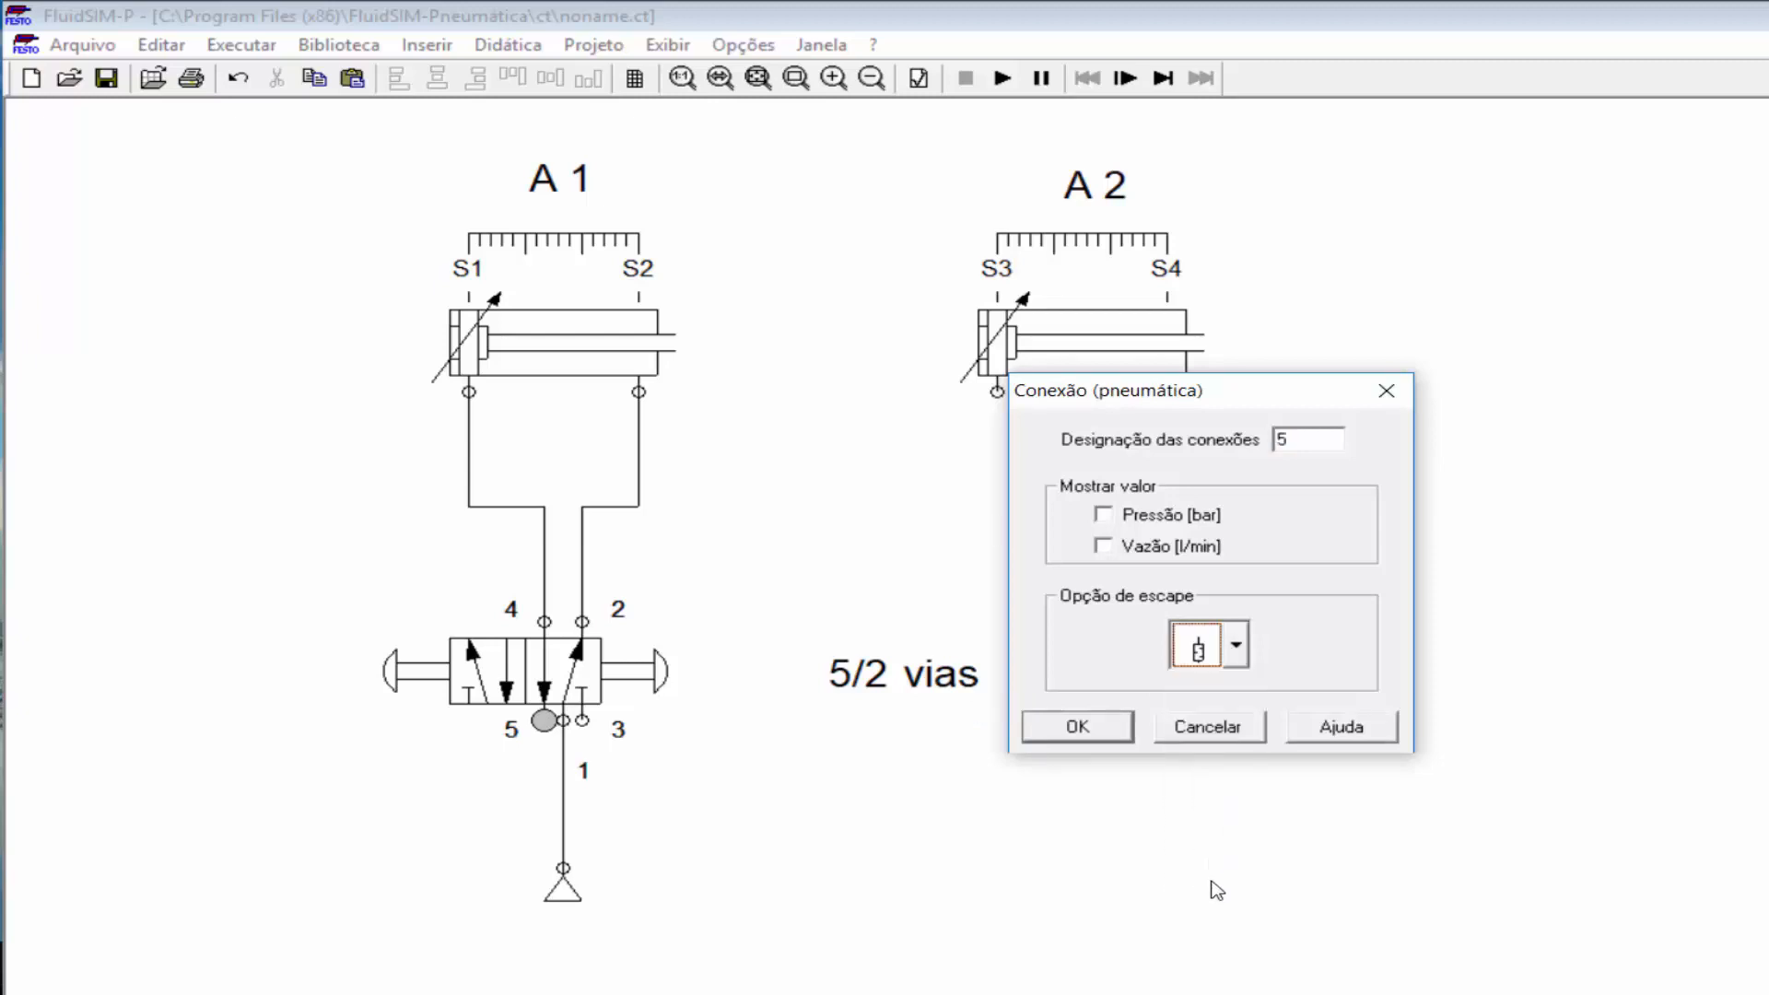
{"action": "left_click", "coordinate": [1073, 730]}
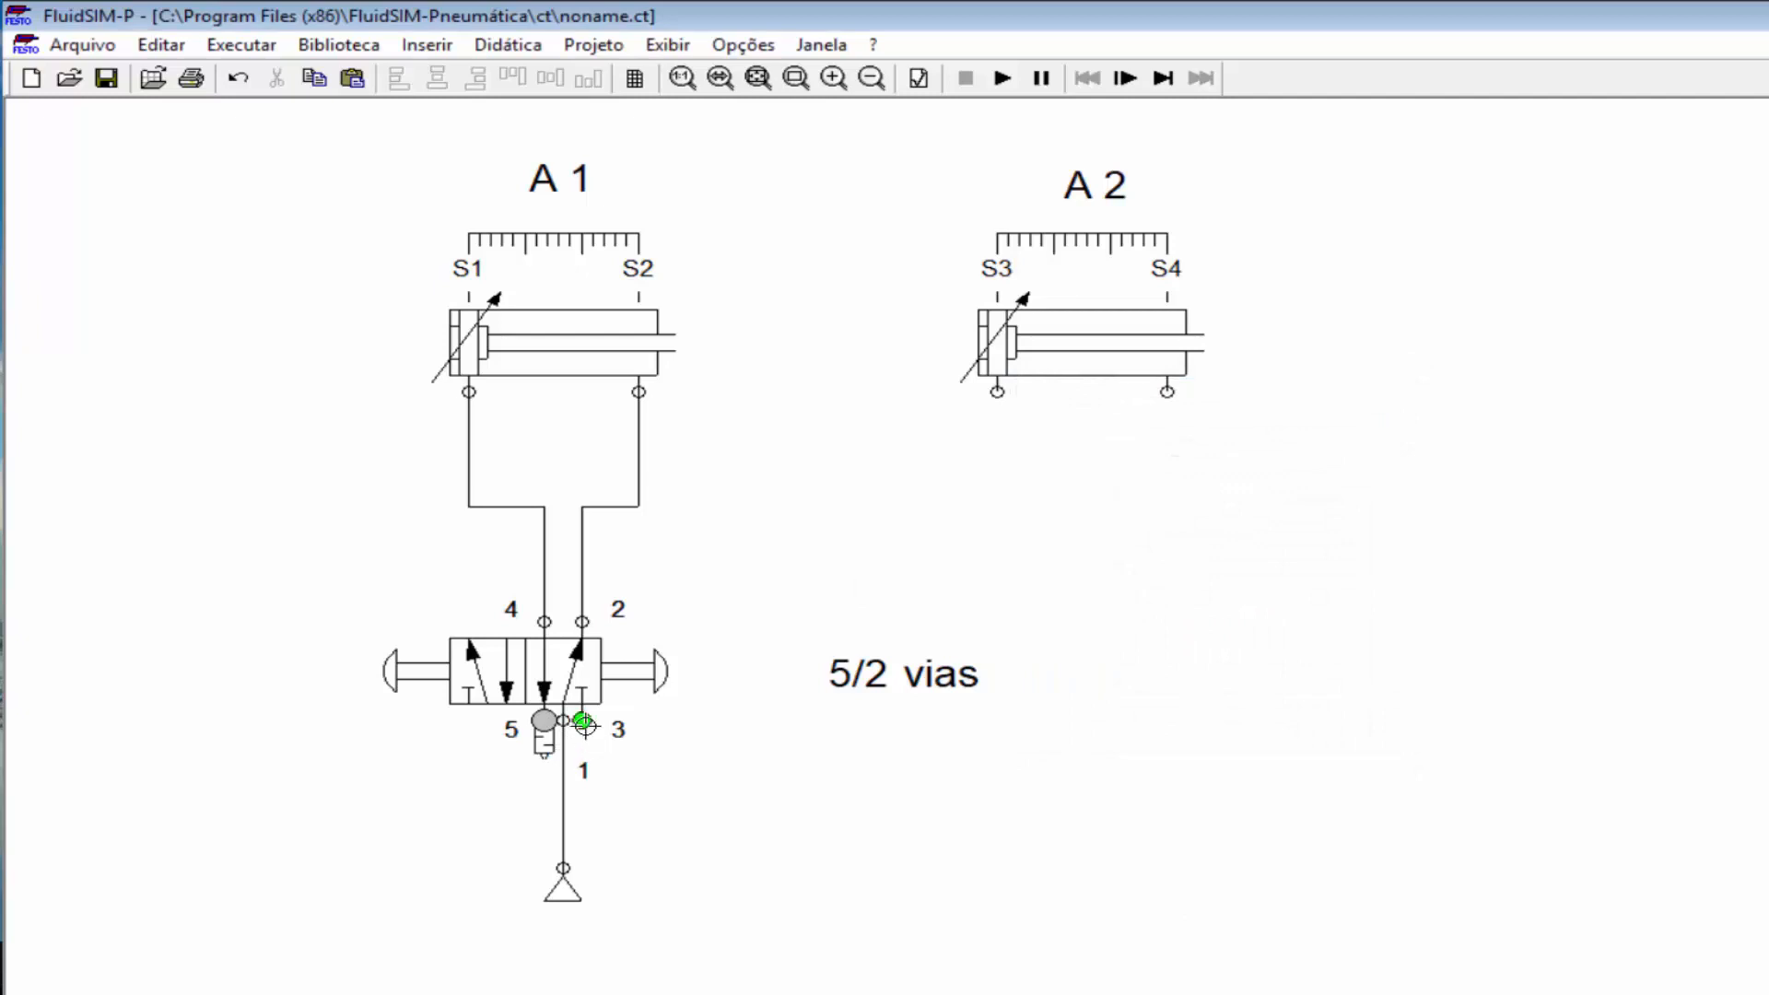
Step: Set the exhaust option of valve port 3 to a silencer as well
{"action": "double_click", "coordinate": [585, 723]}
{"action": "left_click", "coordinate": [1237, 648]}
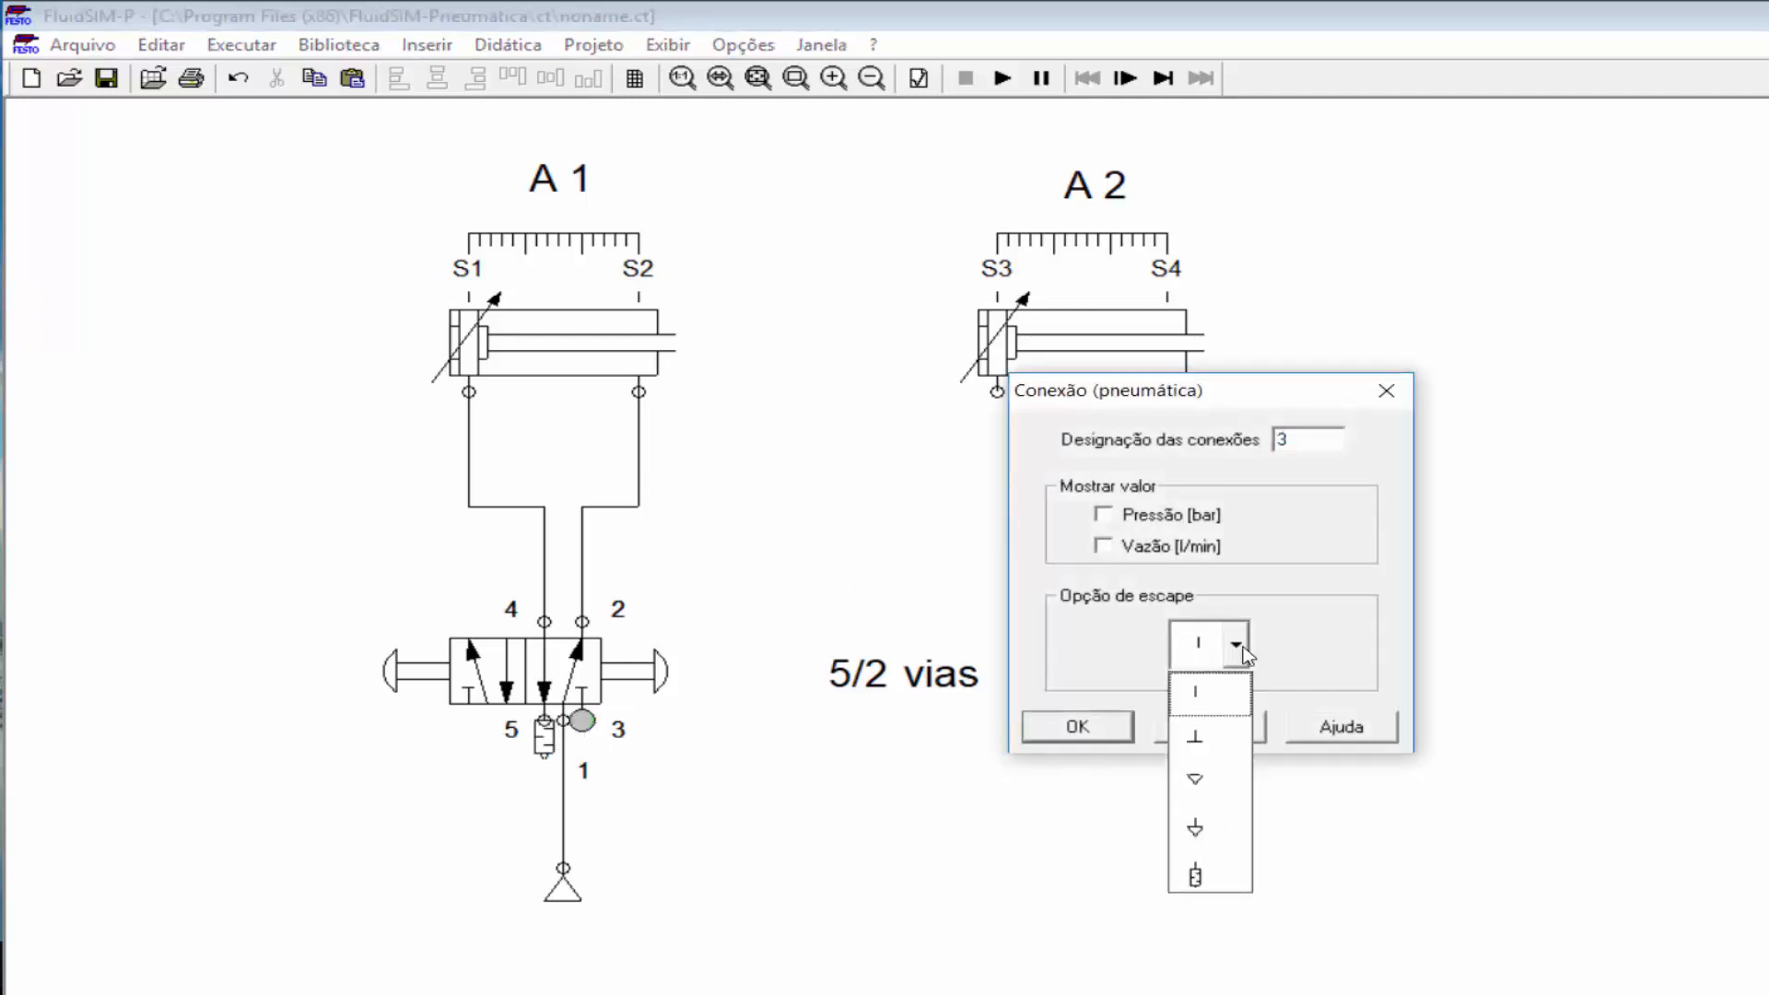
{"action": "left_click", "coordinate": [1207, 875]}
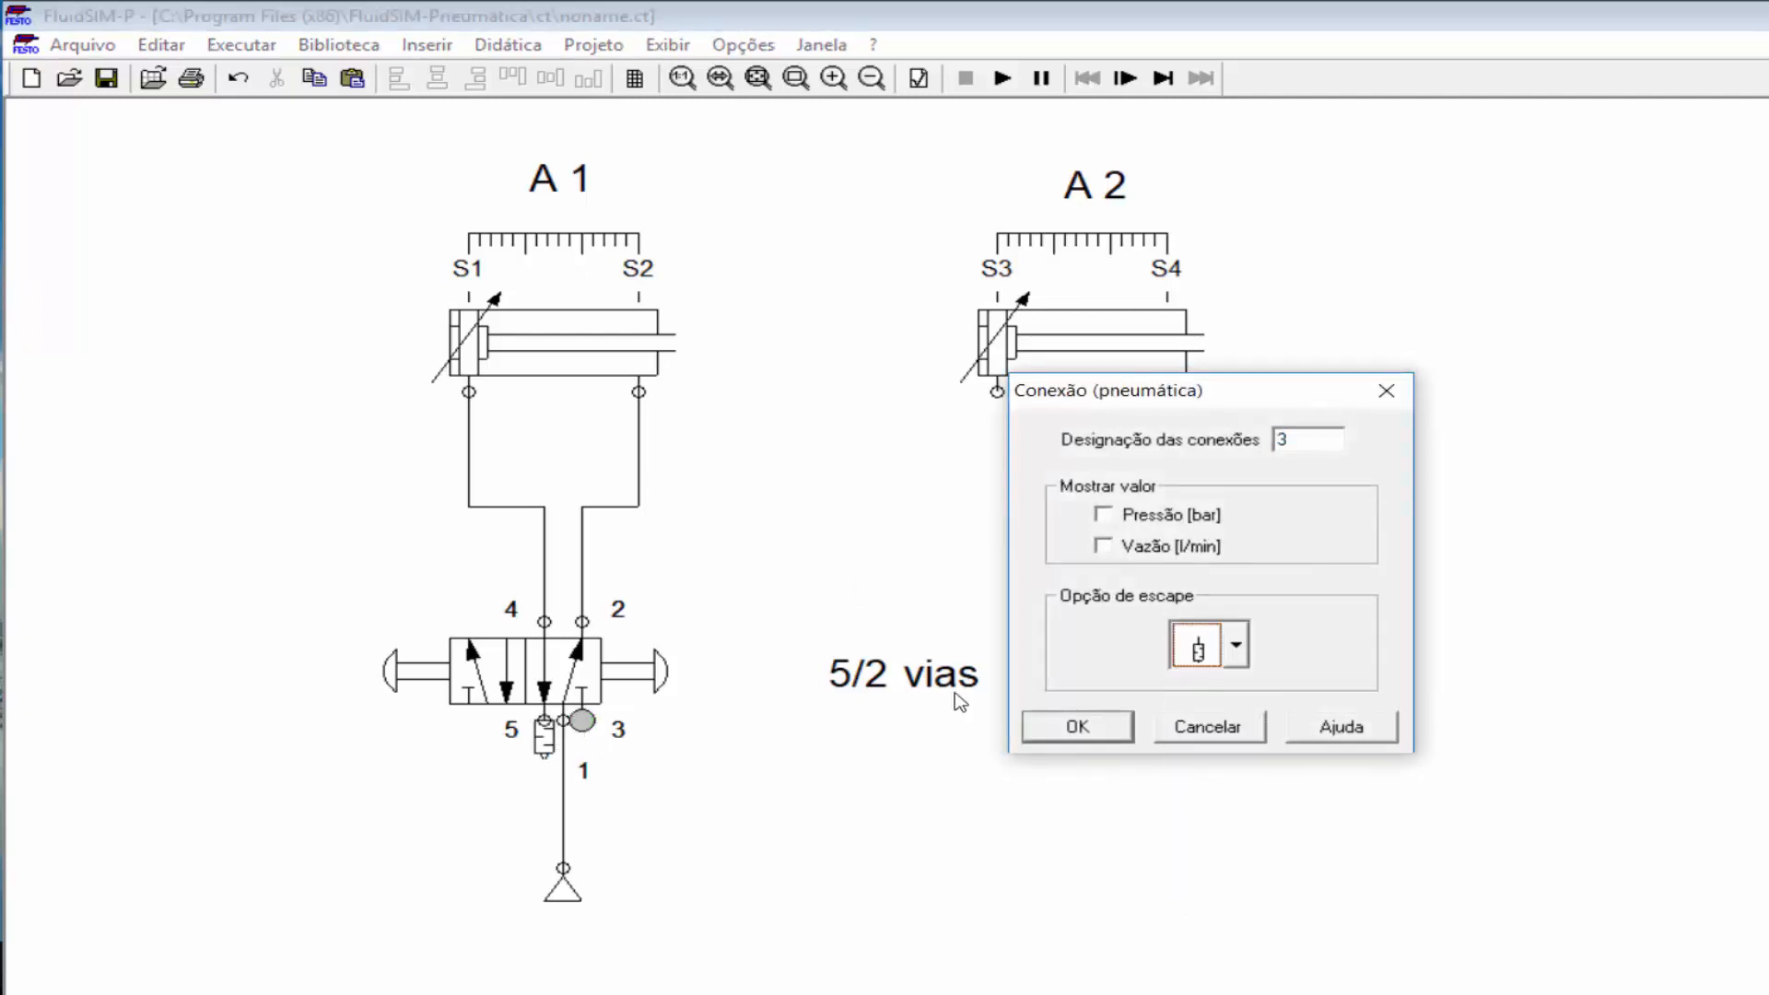
{"action": "left_click", "coordinate": [1074, 728]}
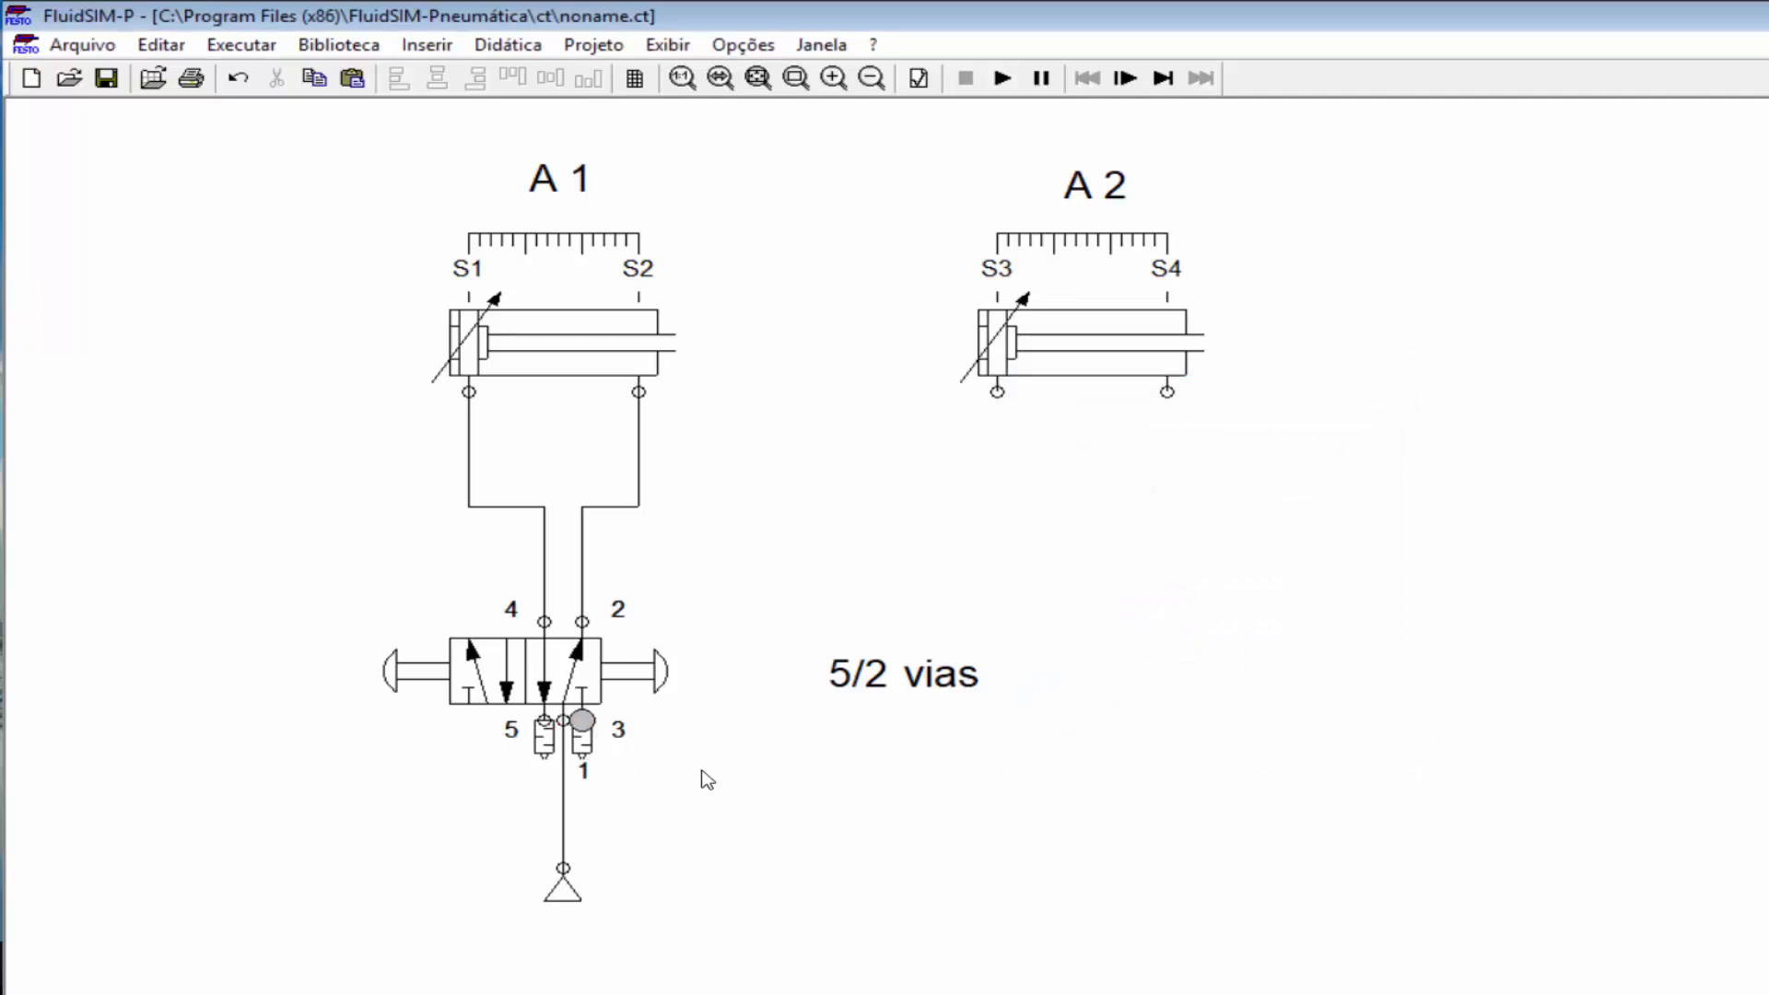
{"action": "left_click", "coordinate": [1085, 386]}
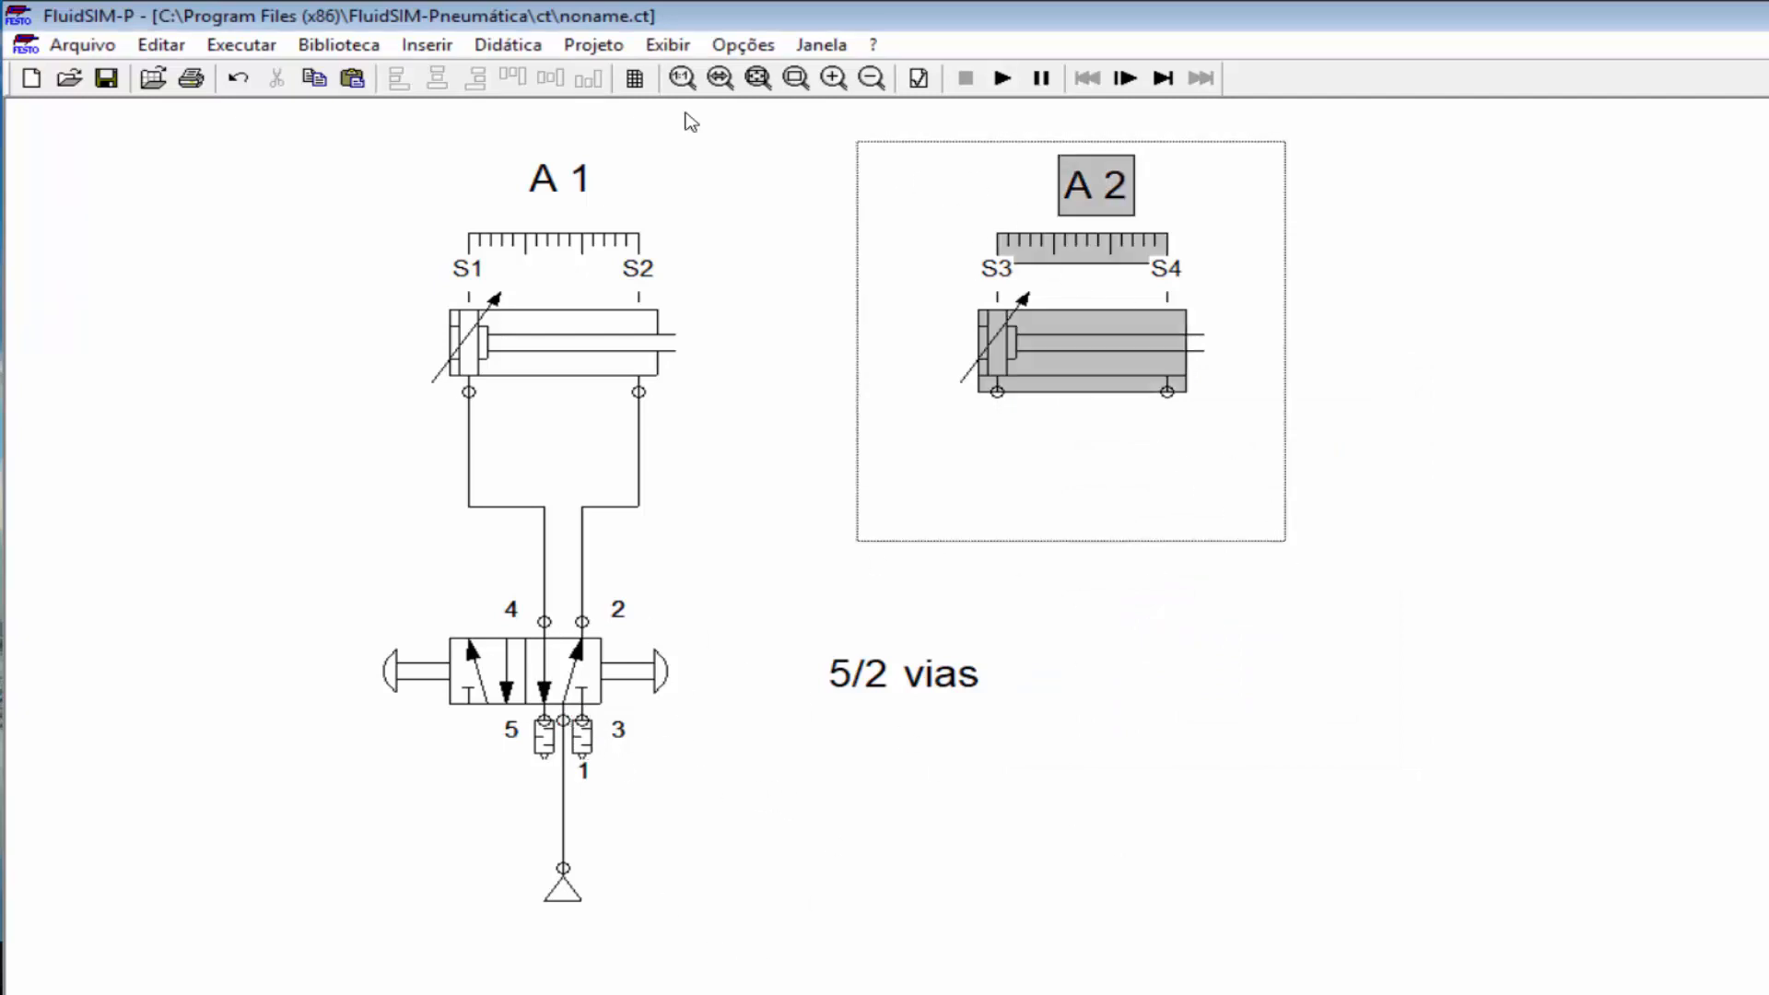
Step: Delete cylinder A2 with its ruler and start the circuit simulation
{"action": "key", "text": "Delete"}
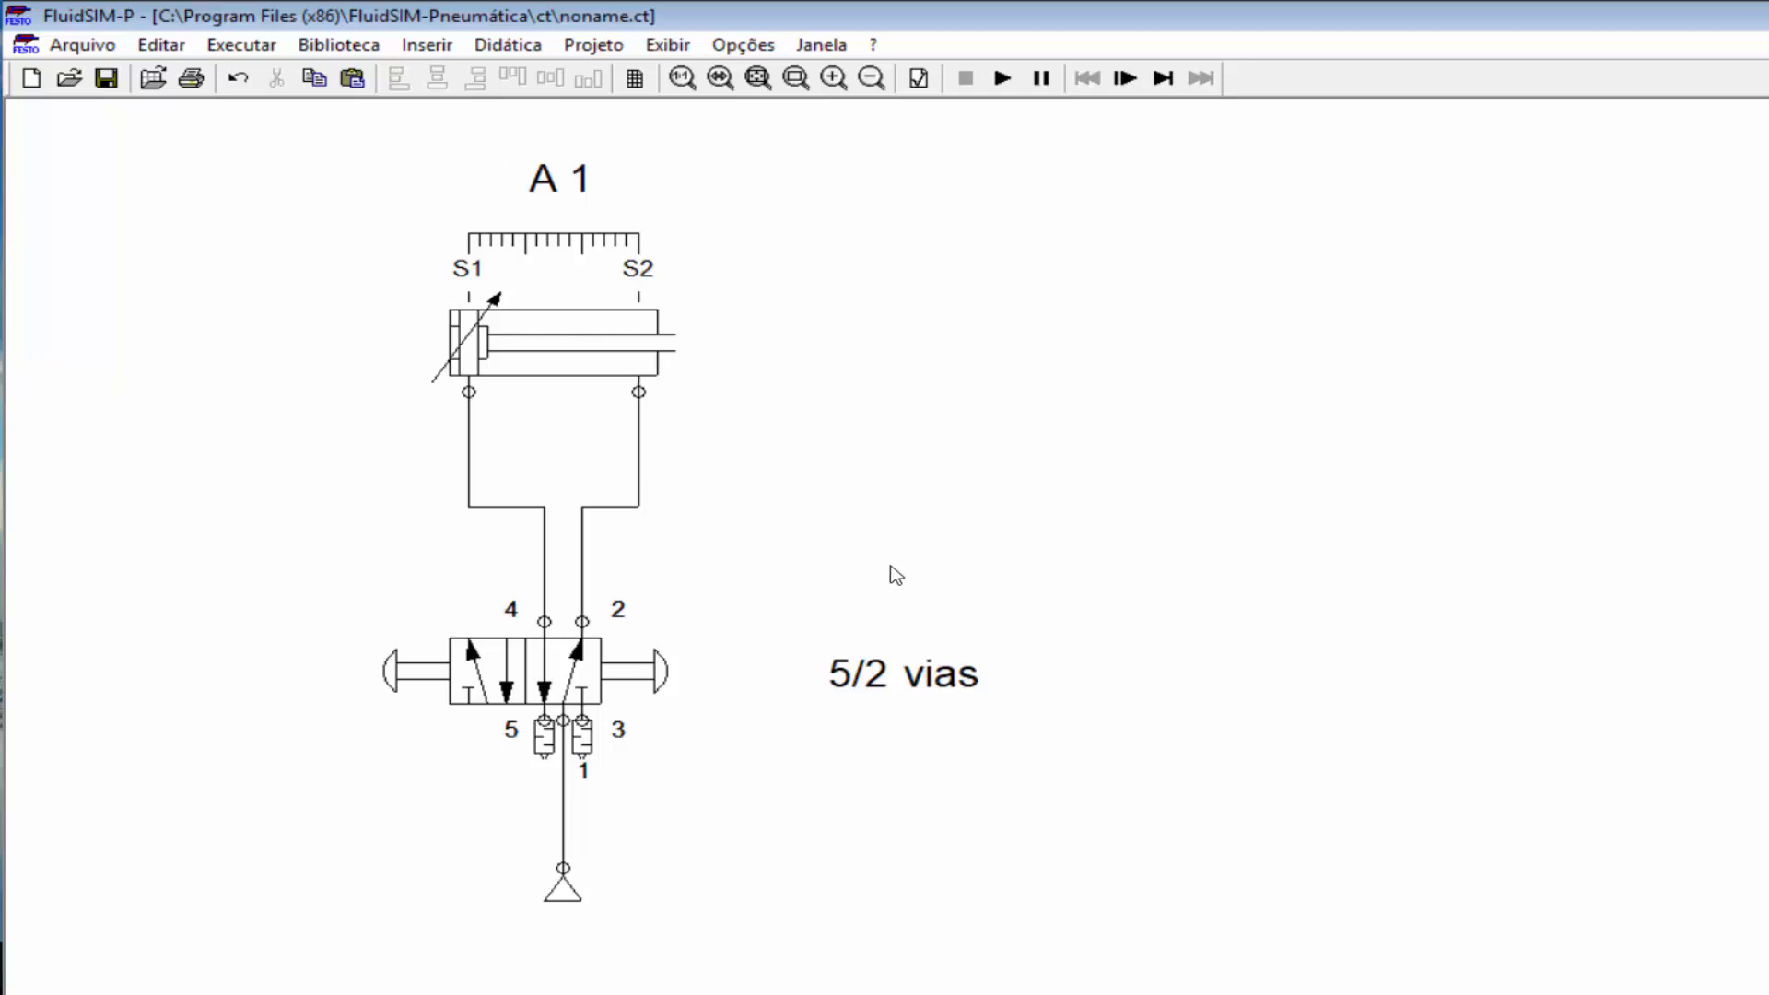
{"action": "left_click", "coordinate": [1002, 80]}
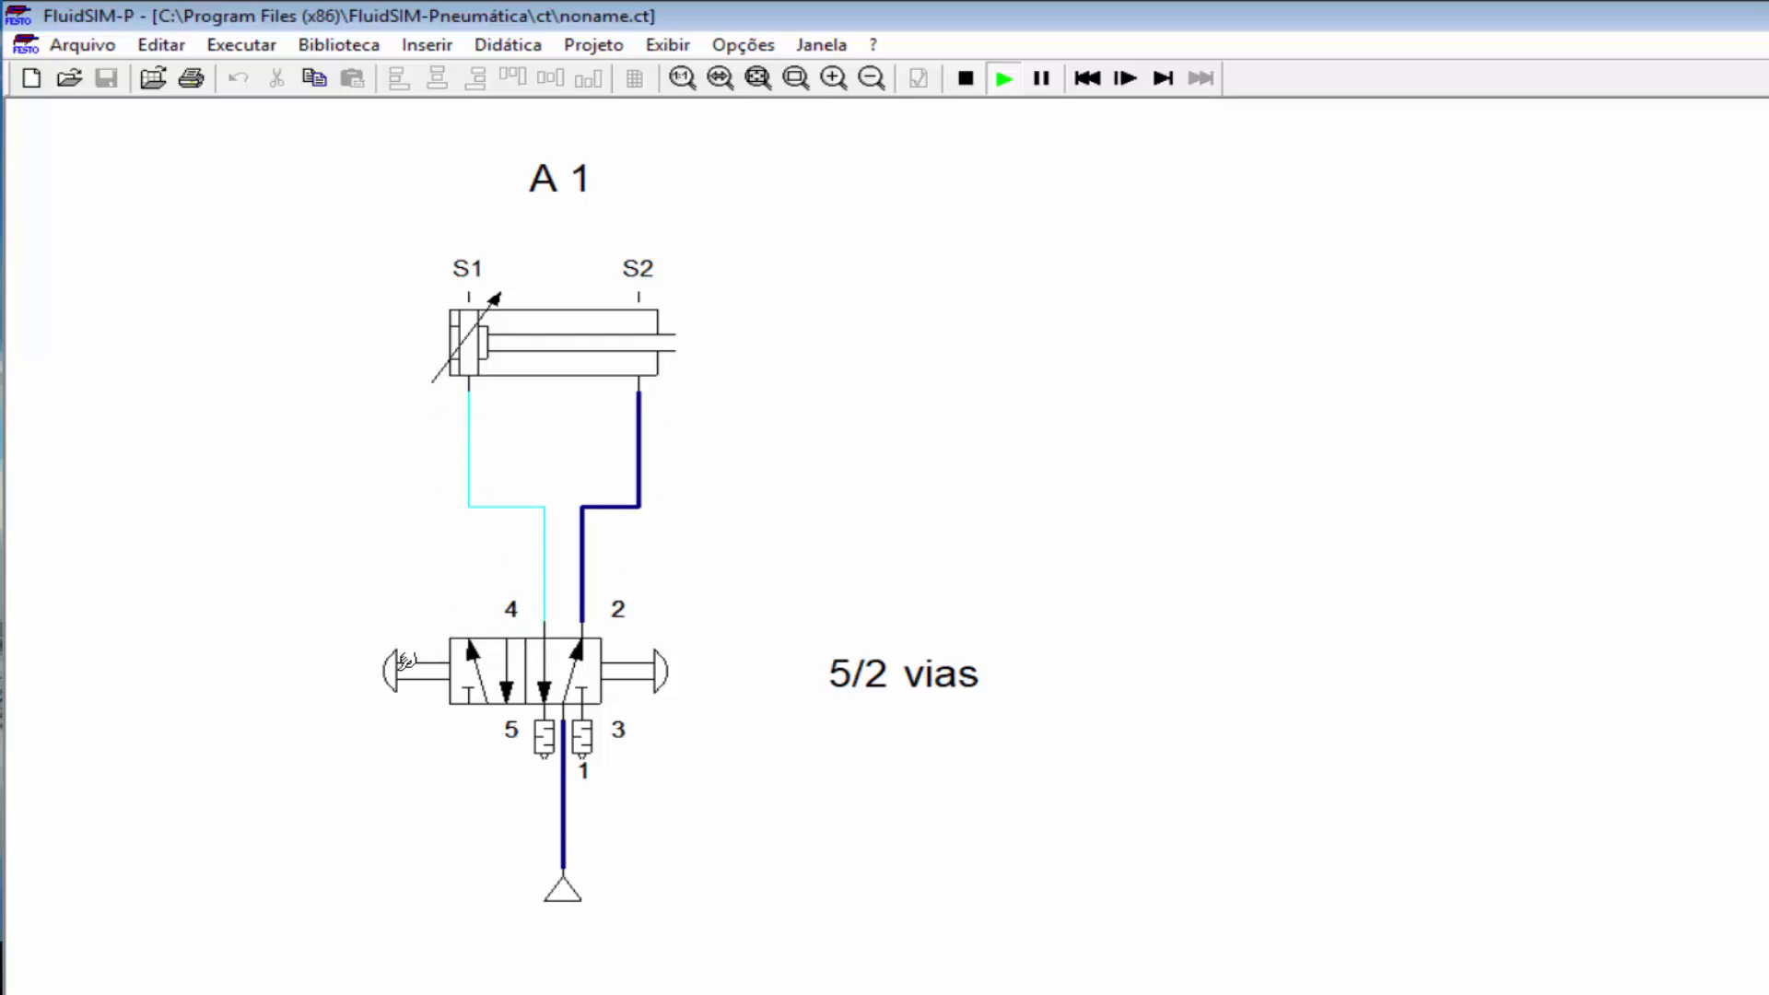
Step: Press the valve's pushbuttons to extend and then retract cylinder A1
{"action": "left_click", "coordinate": [405, 661]}
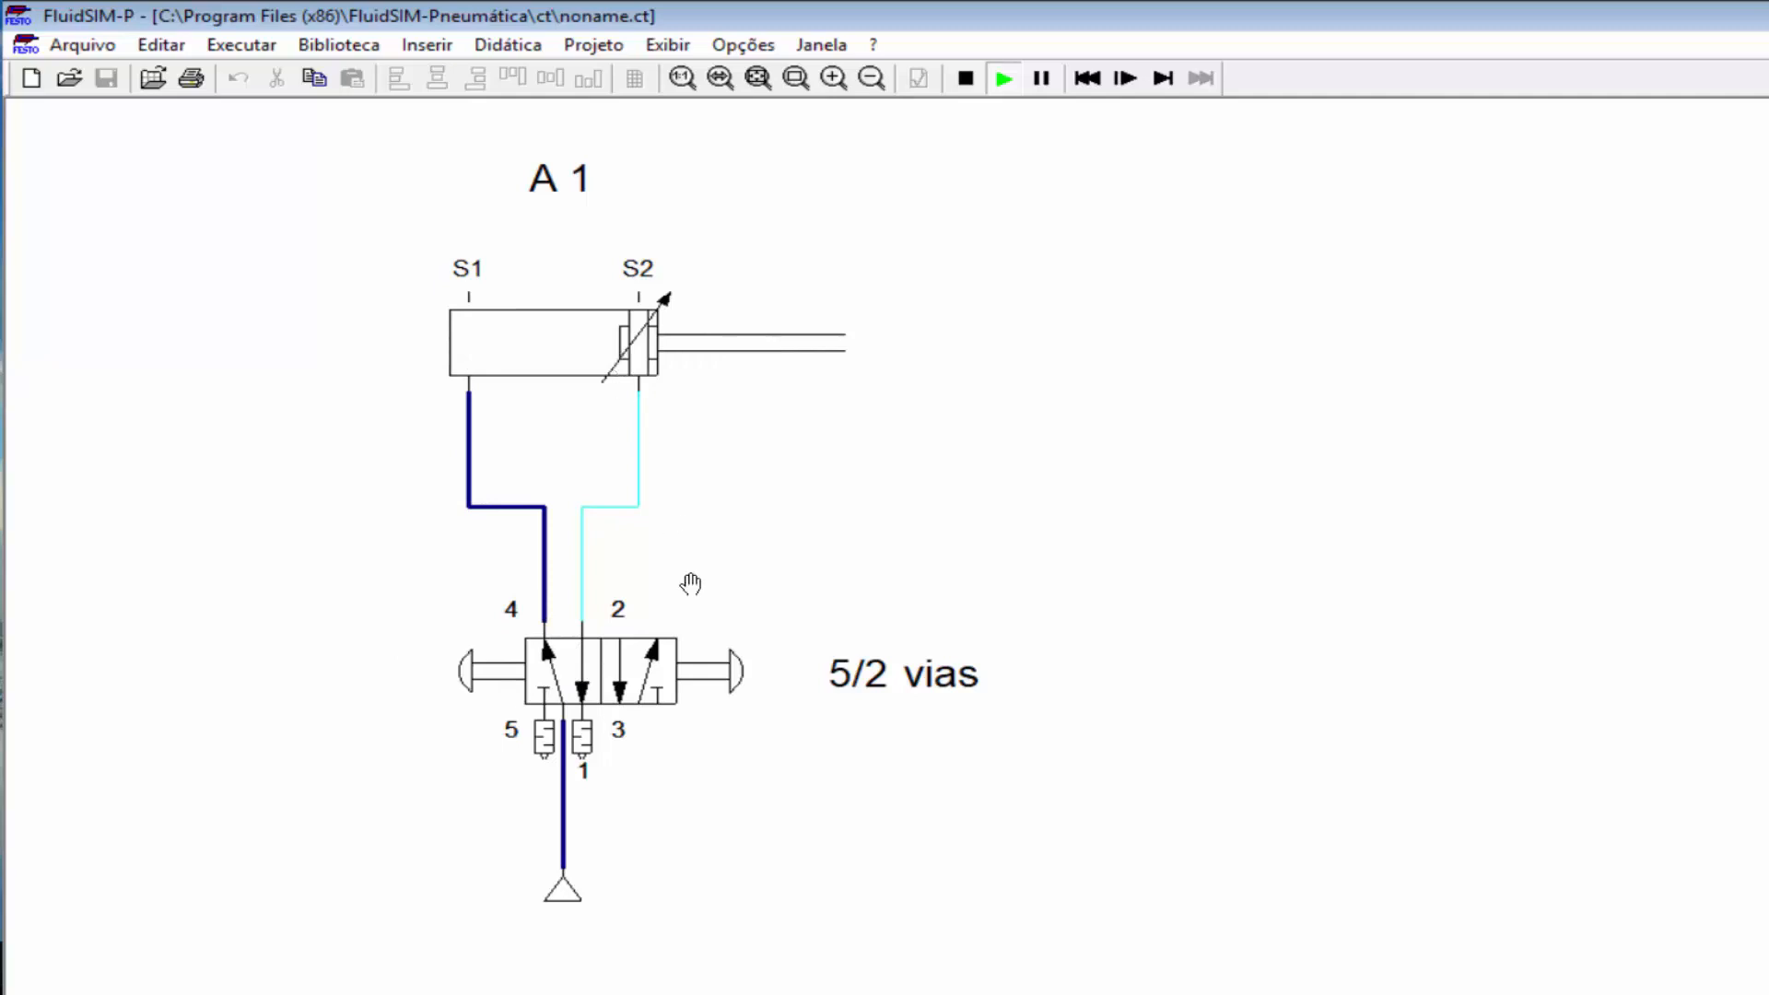
{"action": "left_click", "coordinate": [734, 660]}
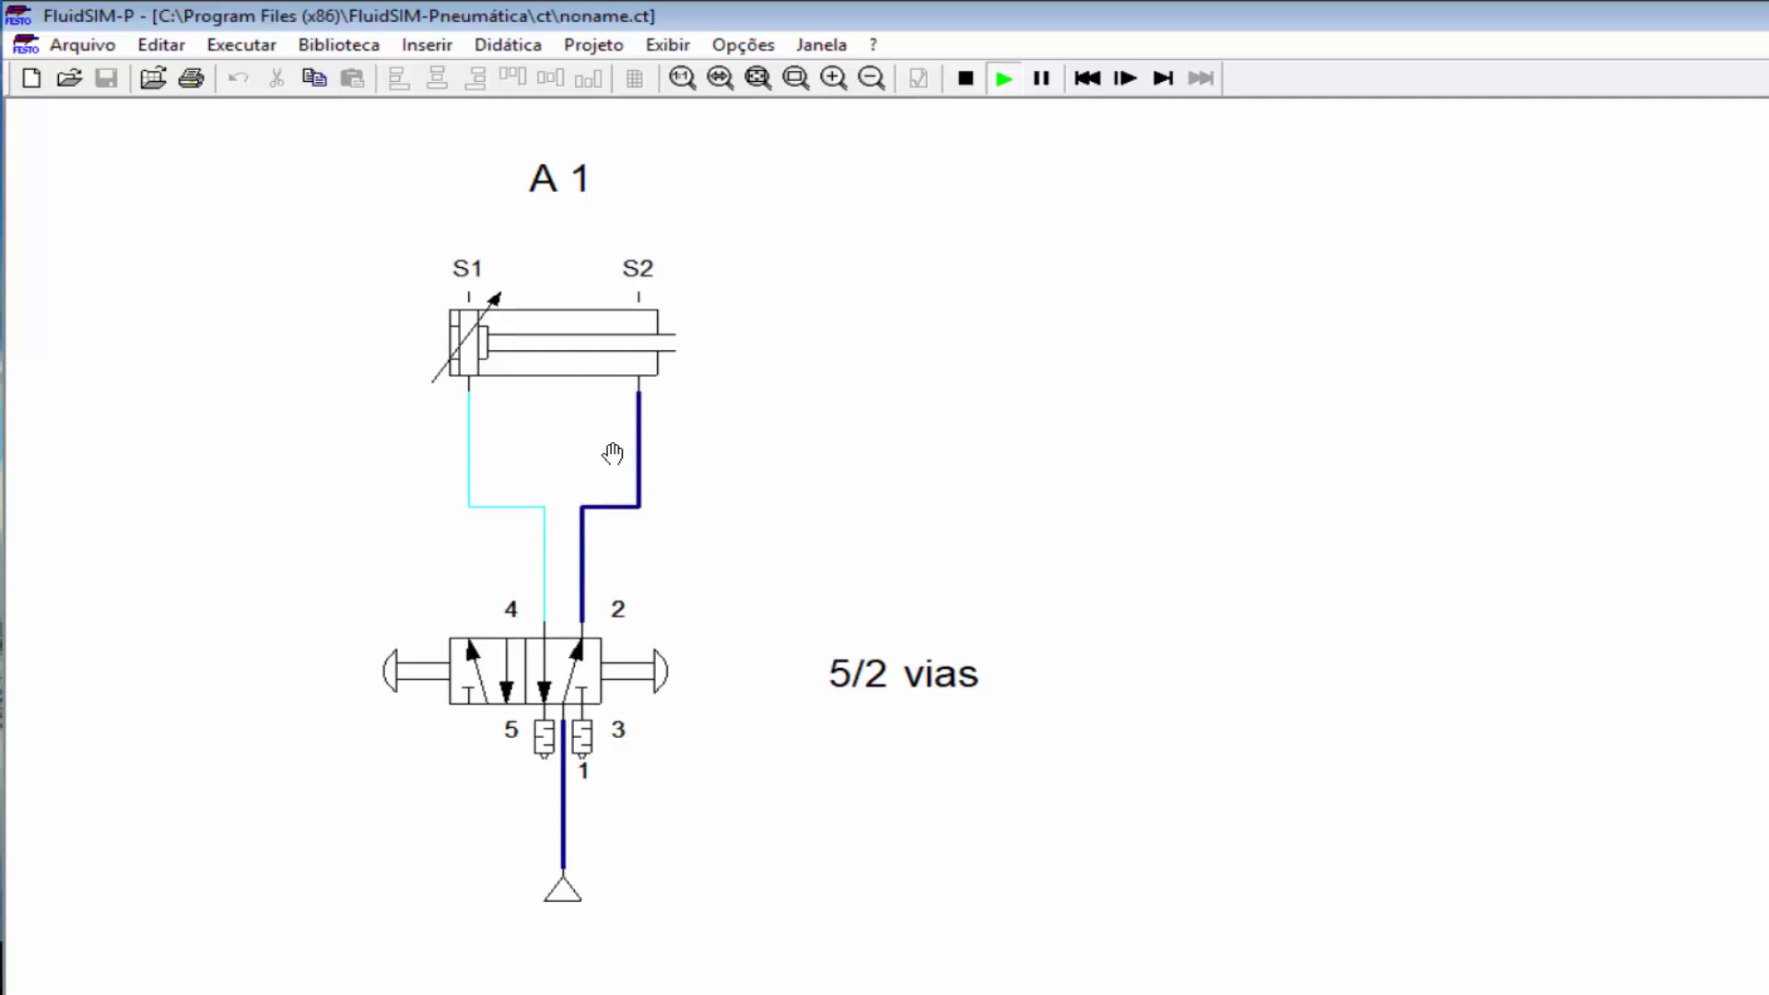
{"action": "left_click", "coordinate": [440, 51]}
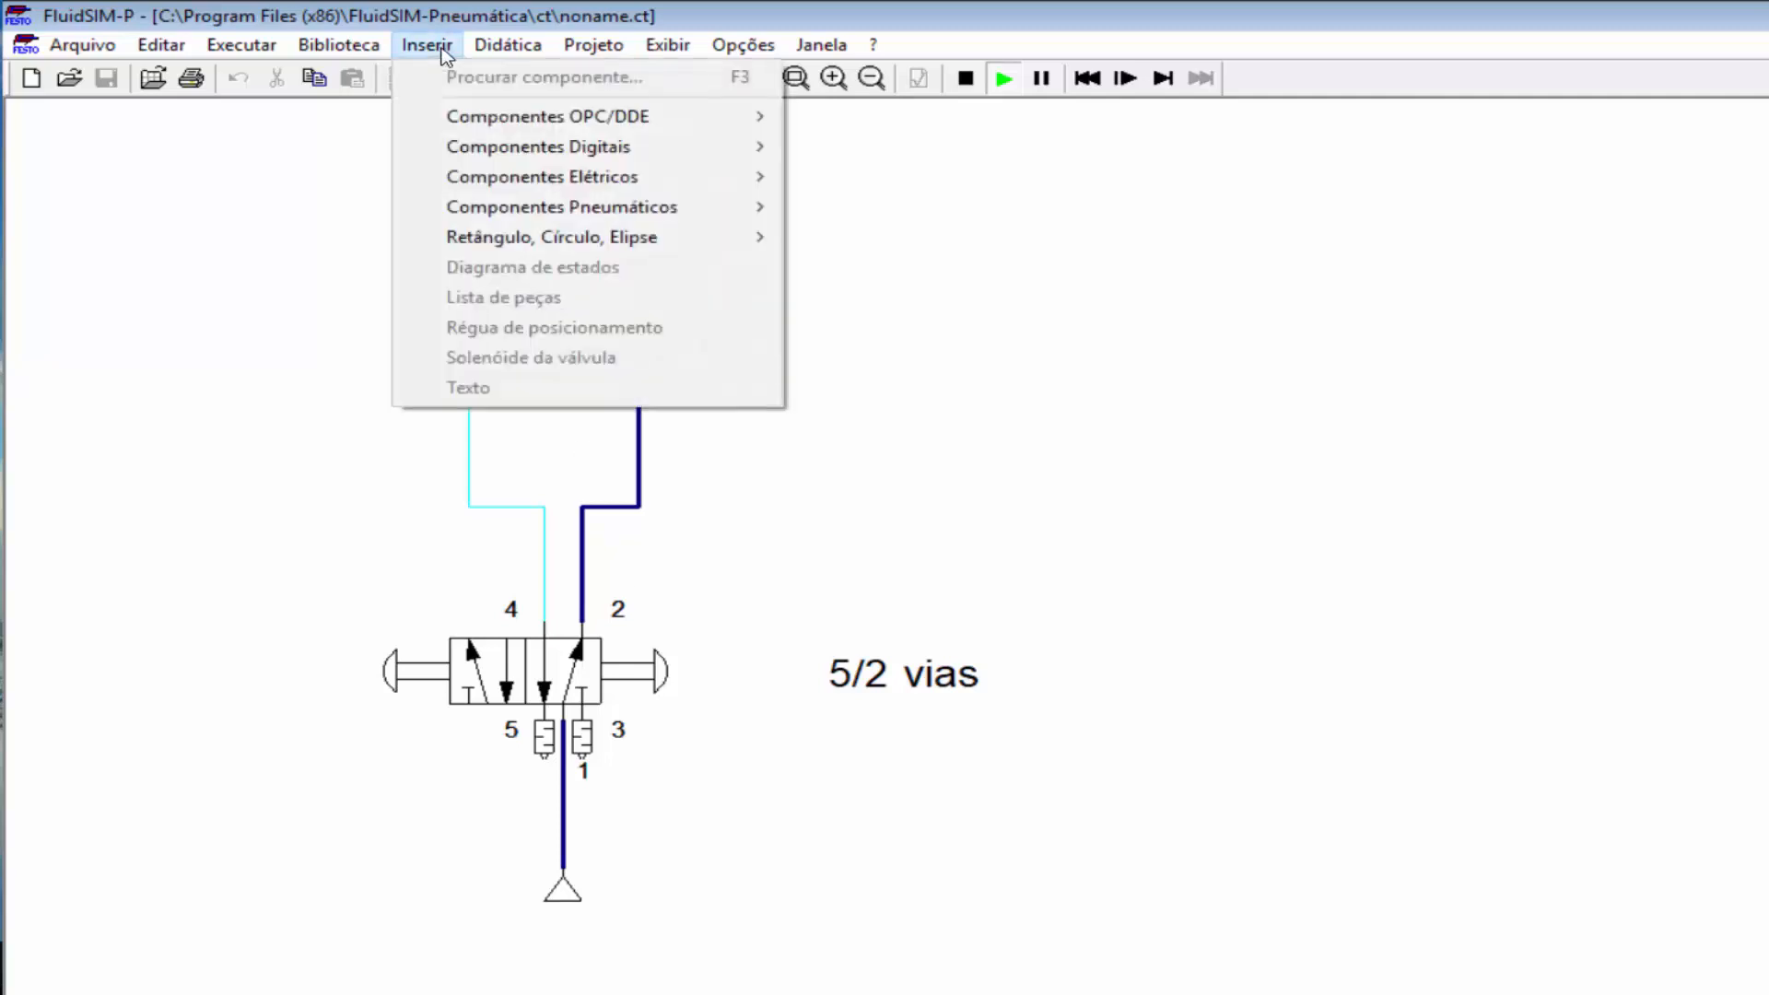
{"action": "left_click", "coordinate": [437, 53]}
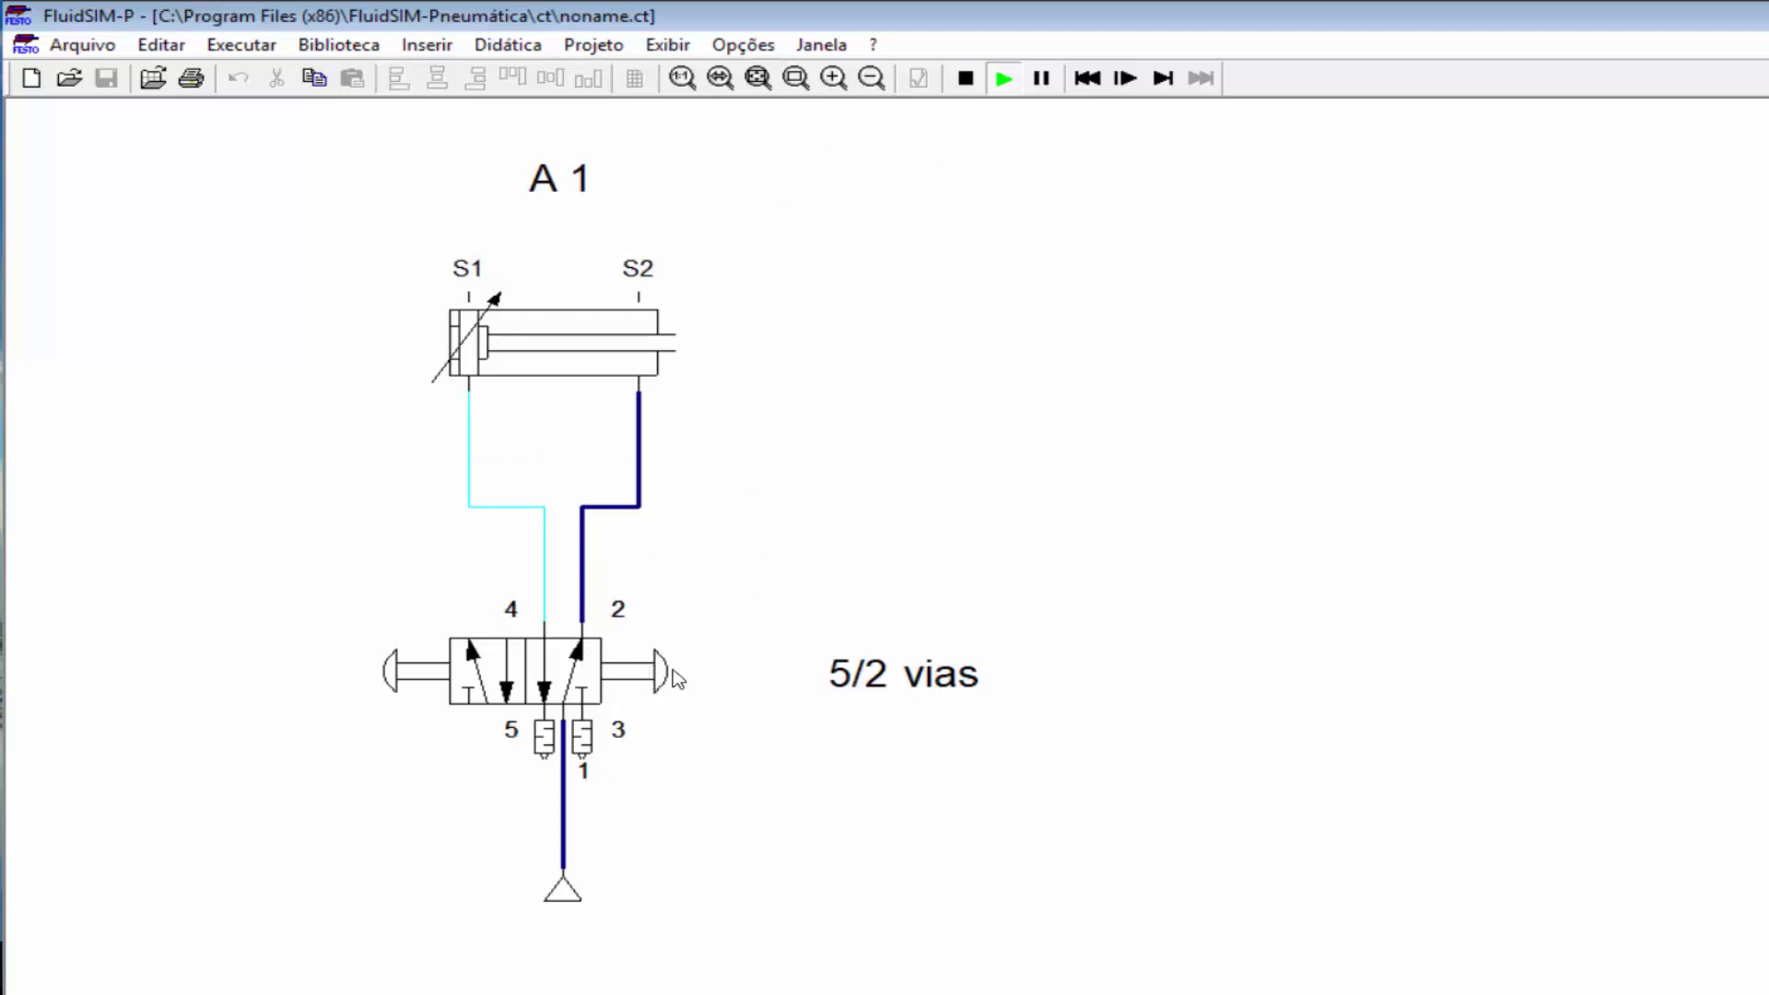
Step: Toggle the valve pushbuttons repeatedly, finishing with cylinder A1 extended
{"action": "left_click", "coordinate": [648, 679]}
{"action": "left_click", "coordinate": [410, 671]}
{"action": "left_click", "coordinate": [663, 680]}
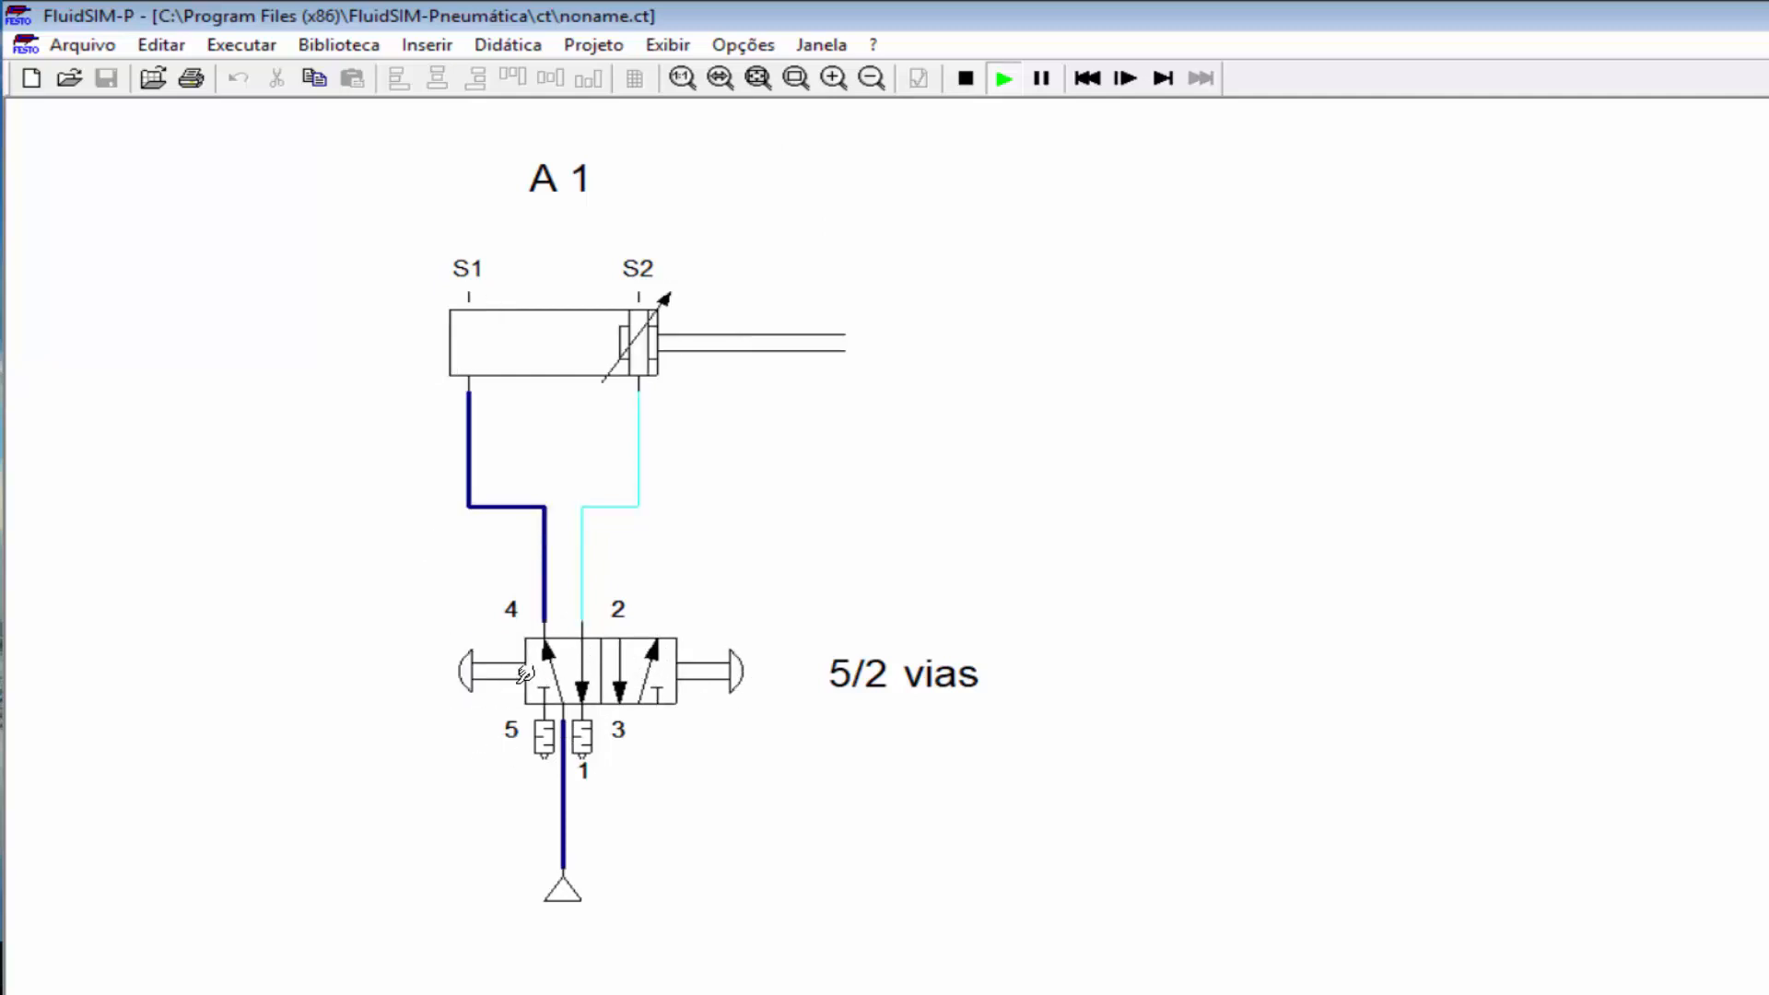
{"action": "left_click", "coordinate": [709, 670]}
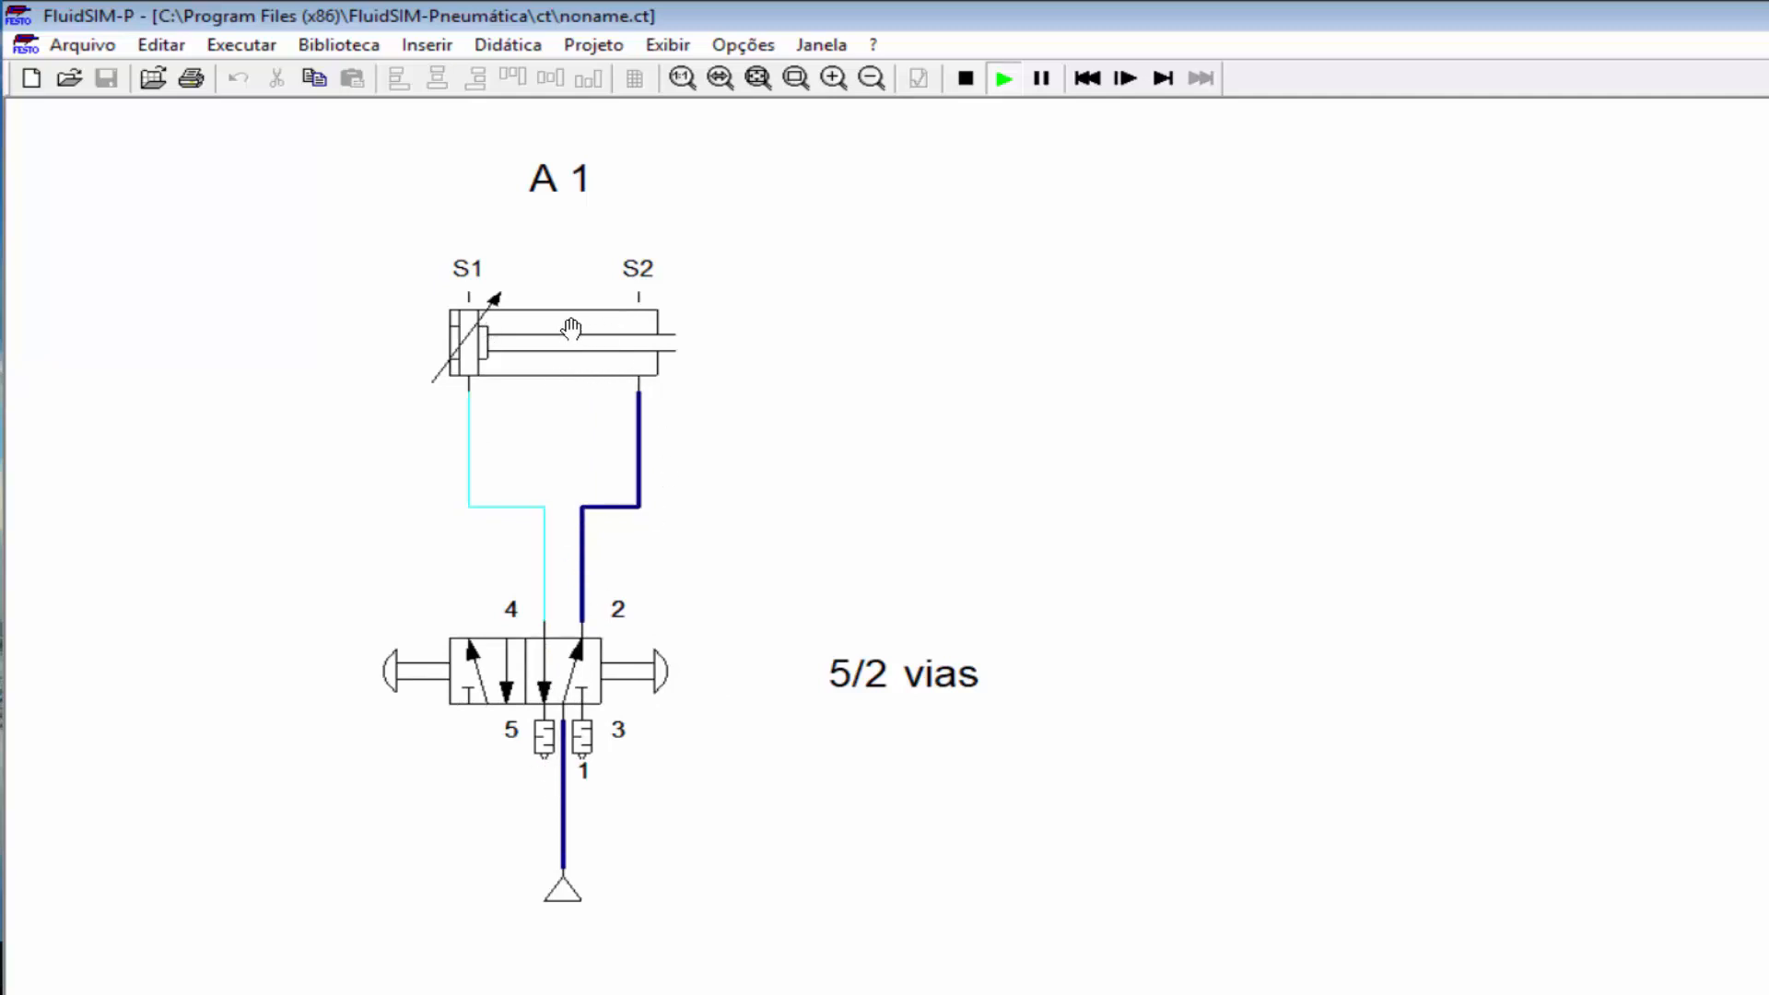
{"action": "left_click", "coordinate": [433, 673]}
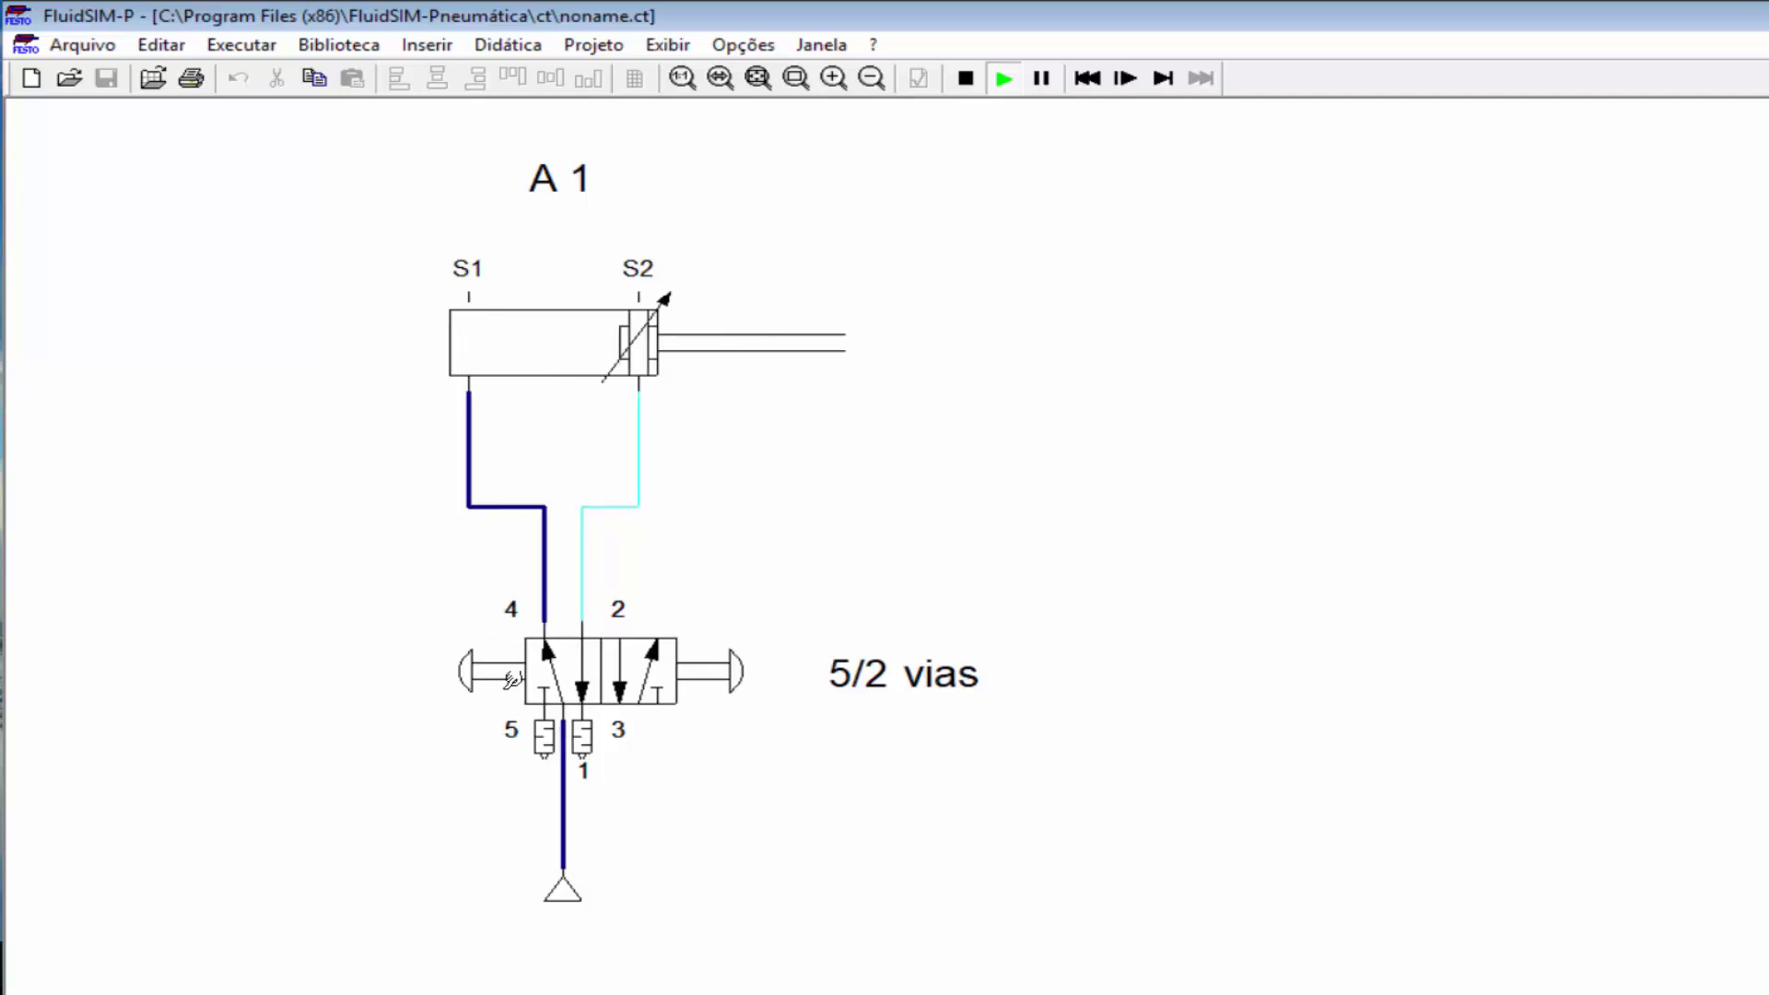